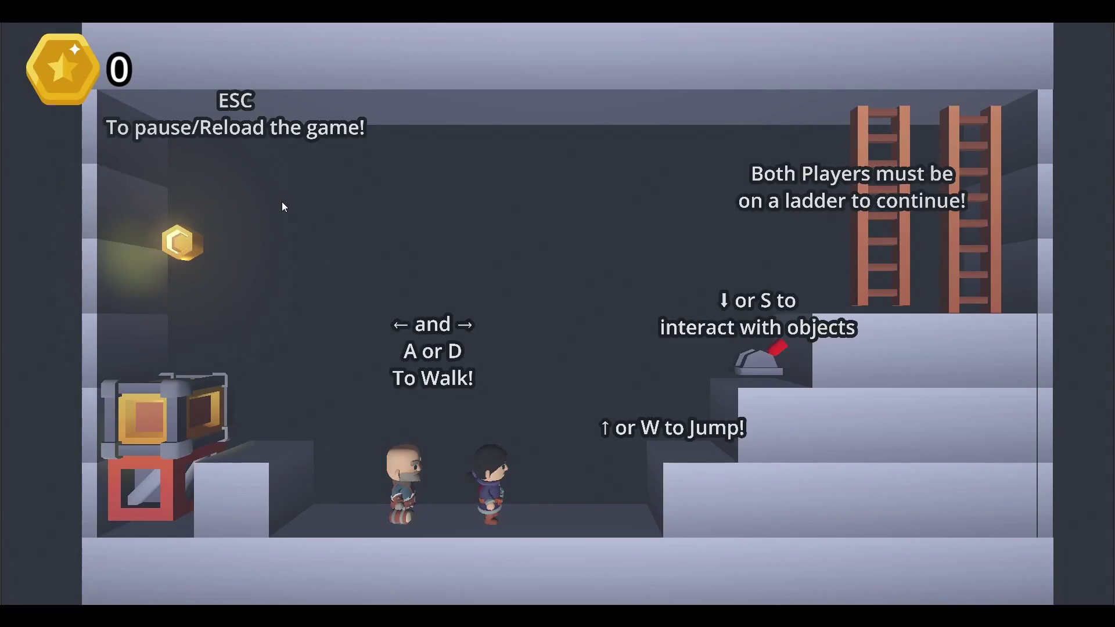
- Walk and jump both heroes across the floor, grabbing the first coin and climbing the steps
key(a)
key(w)
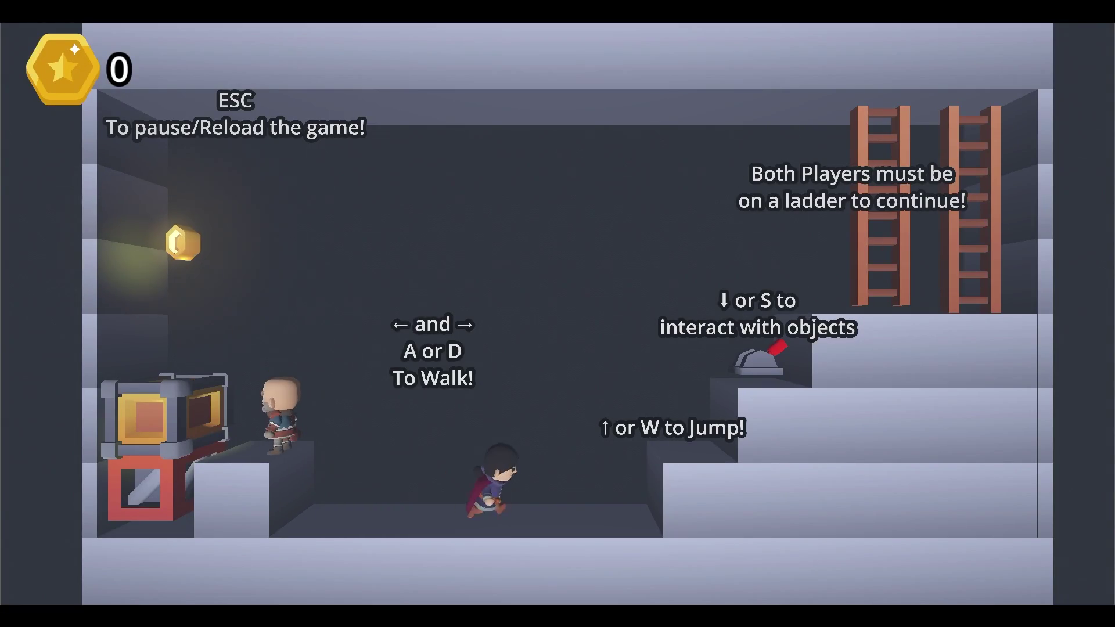
key(Right)
key(w)
key(Right)
key(d)
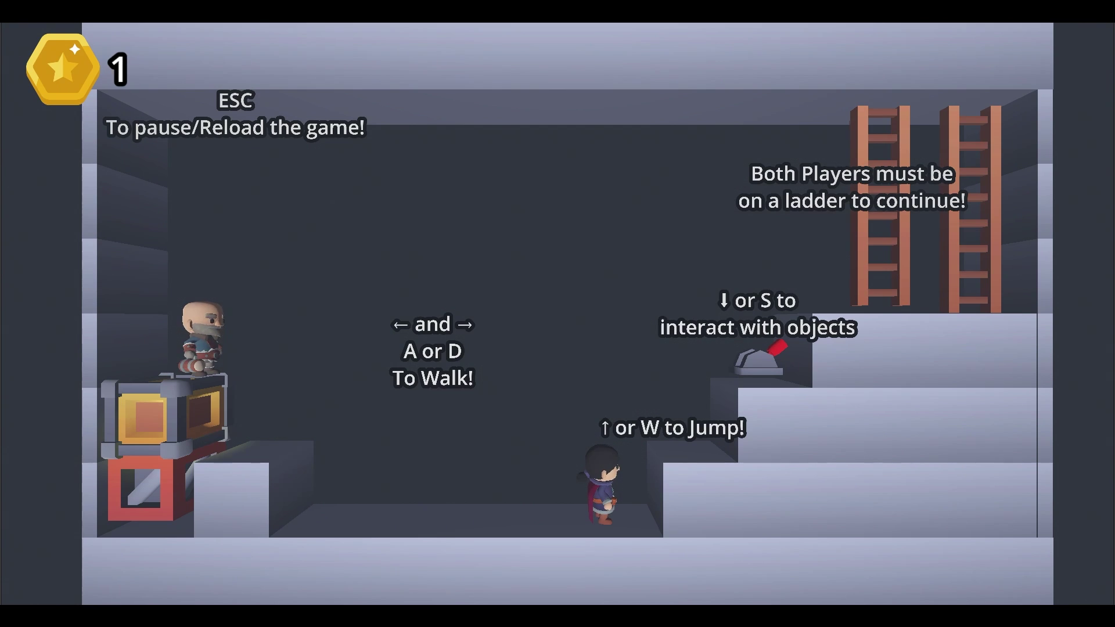
key(Right)
key(d)
key(w)
key(Up)
key(Right)
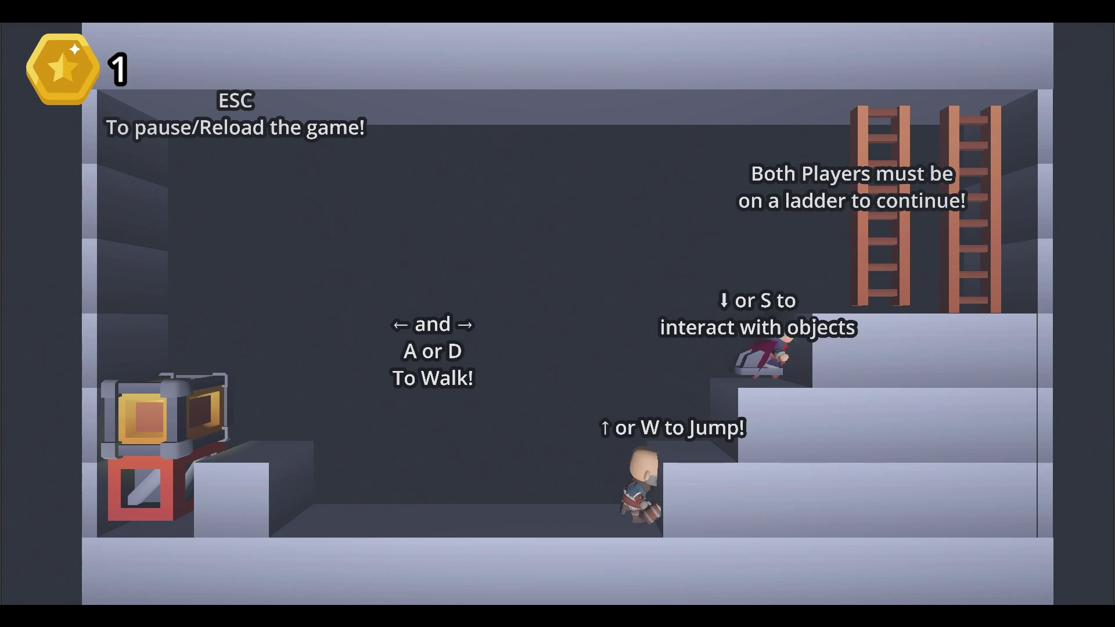
- Flip the lever to open the chest, send the dark-haired hero up the ladder, and collect the chest's coin
key(Down)
key(Up)
key(Right)
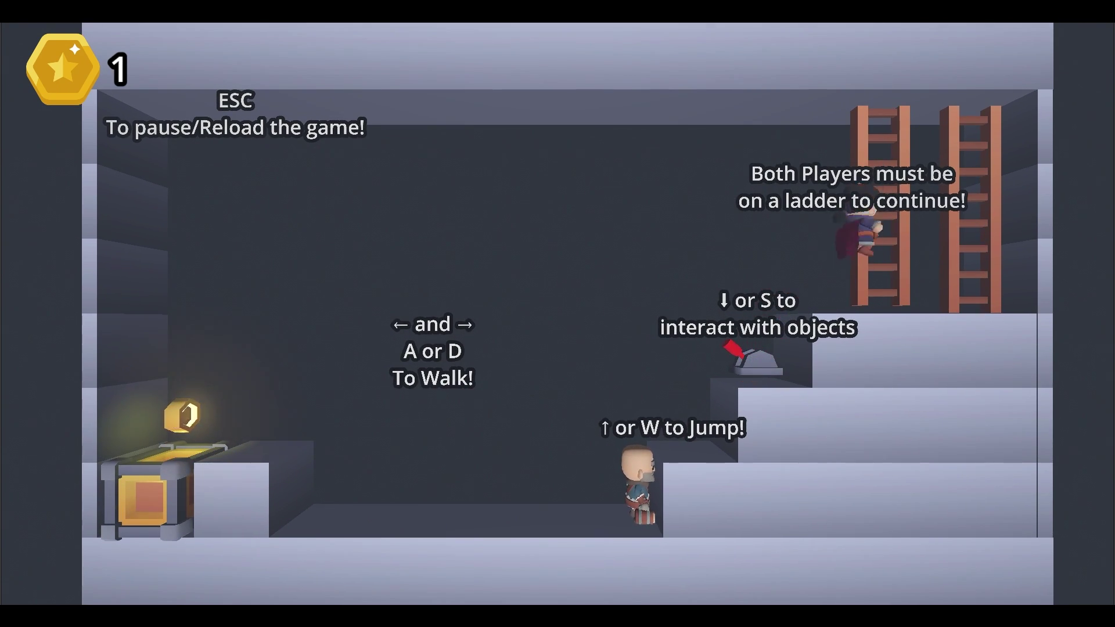
key(w)
key(d)
key(w)
key(a)
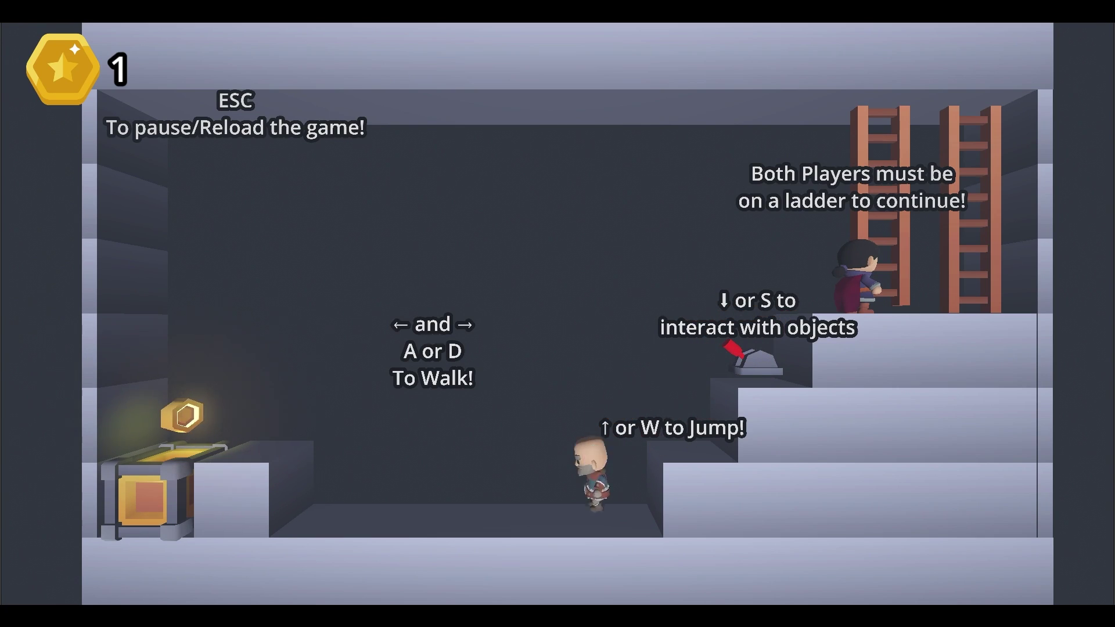
key(a)
key(w)
key(d)
key(w)
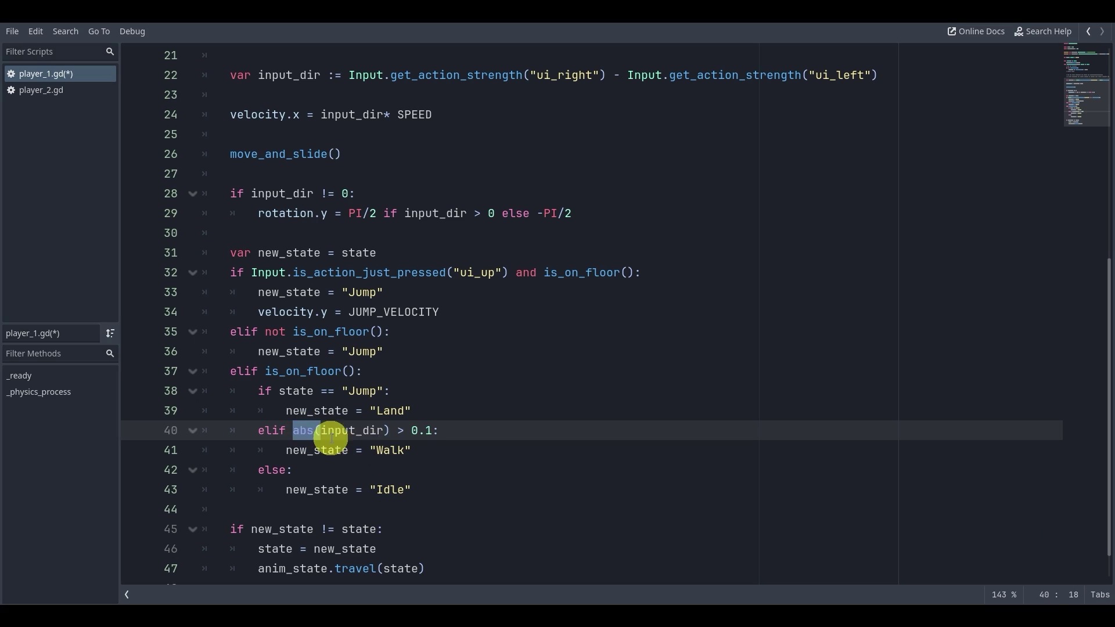
- Select the Walk assignment on line 41, then paint a cube at the block row's right end
drag(412, 449, 285, 449)
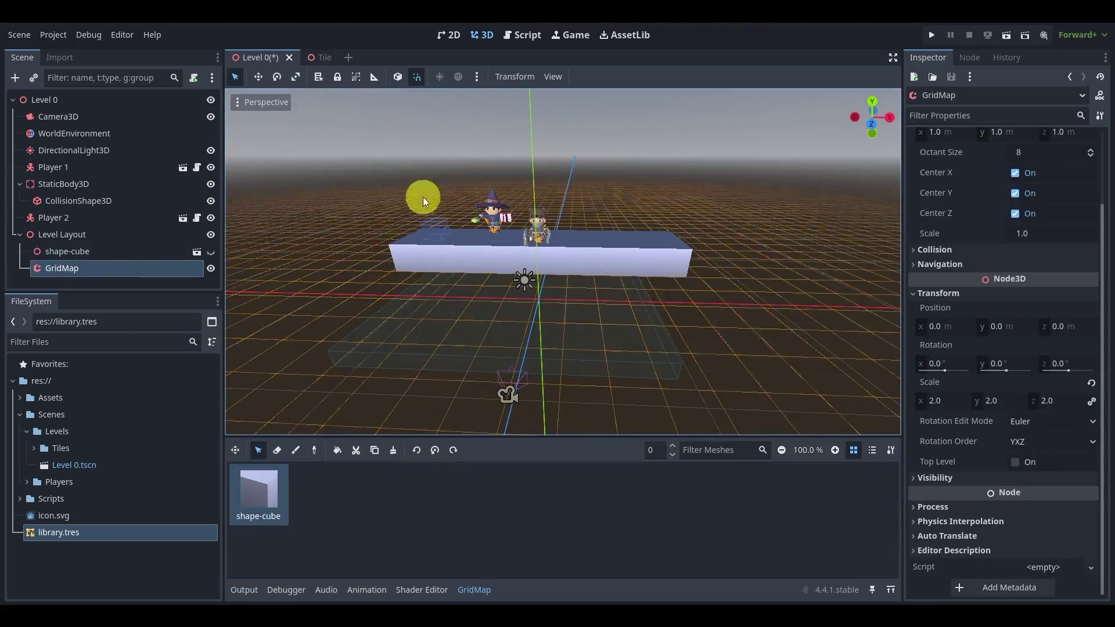
middle_drag(635, 267, 600, 316)
click(655, 246)
key(e)
middle_drag(655, 247, 698, 288)
scroll(698, 287, up, 2)
key(q)
key(q)
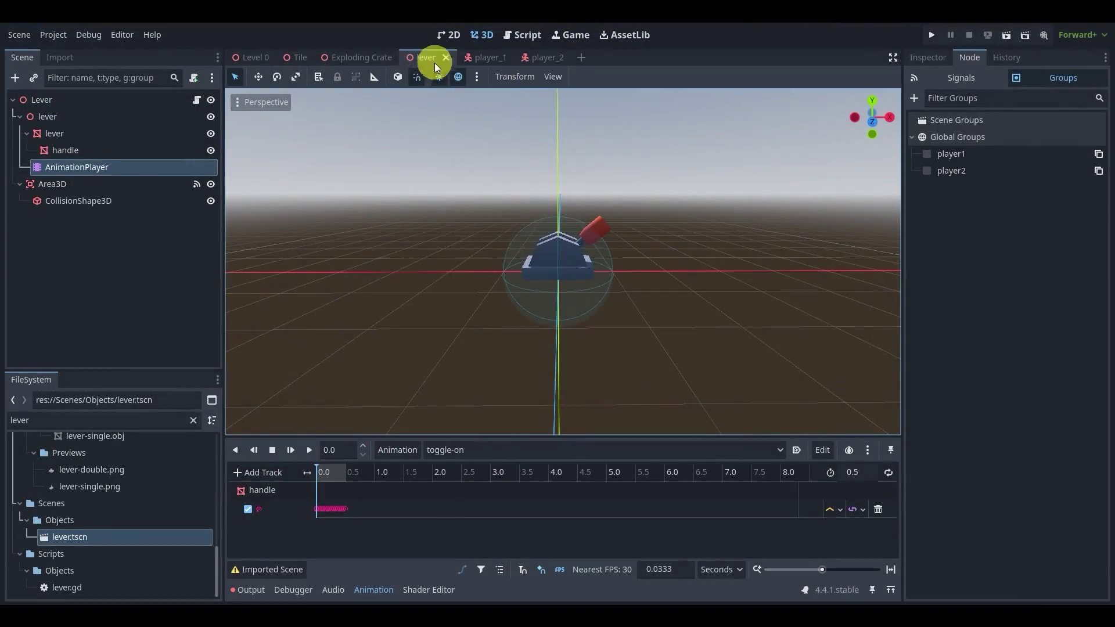
- Stop the running game, review the level from top-down and angled views, and run it again
key(ctrl+shift+Tab)
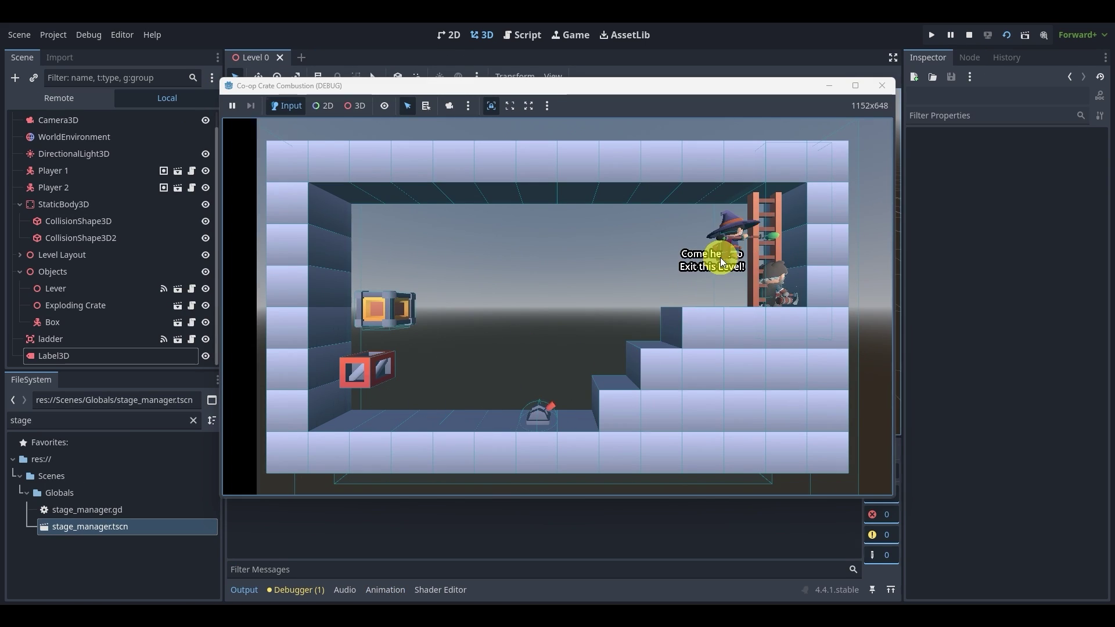
key(F8)
click(20, 268)
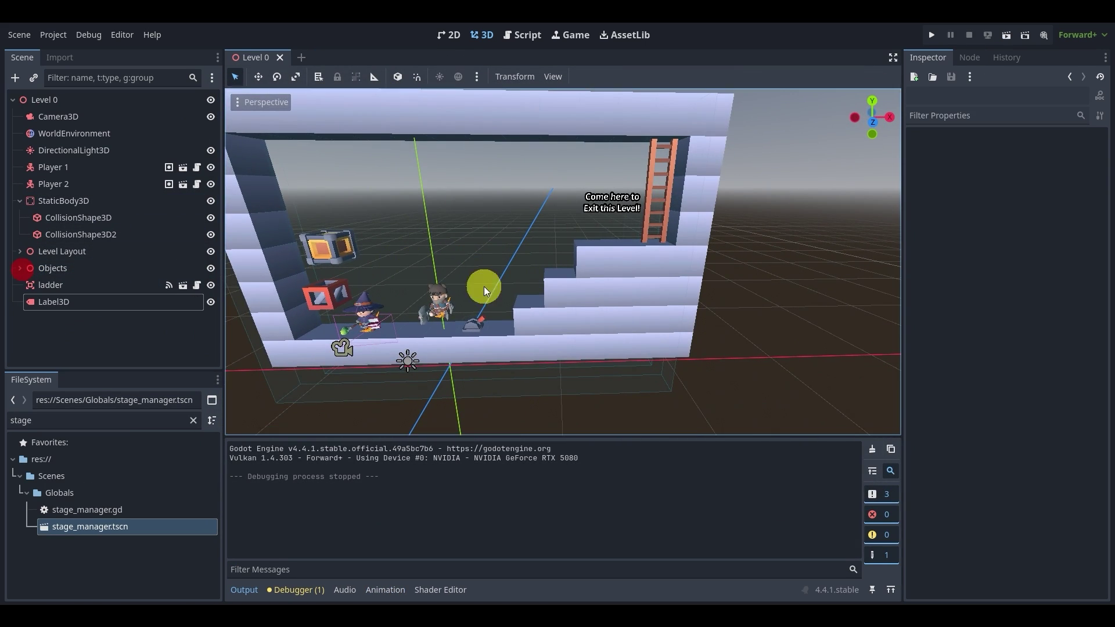
middle_drag(406, 302, 551, 232)
middle_drag(695, 242, 373, 239)
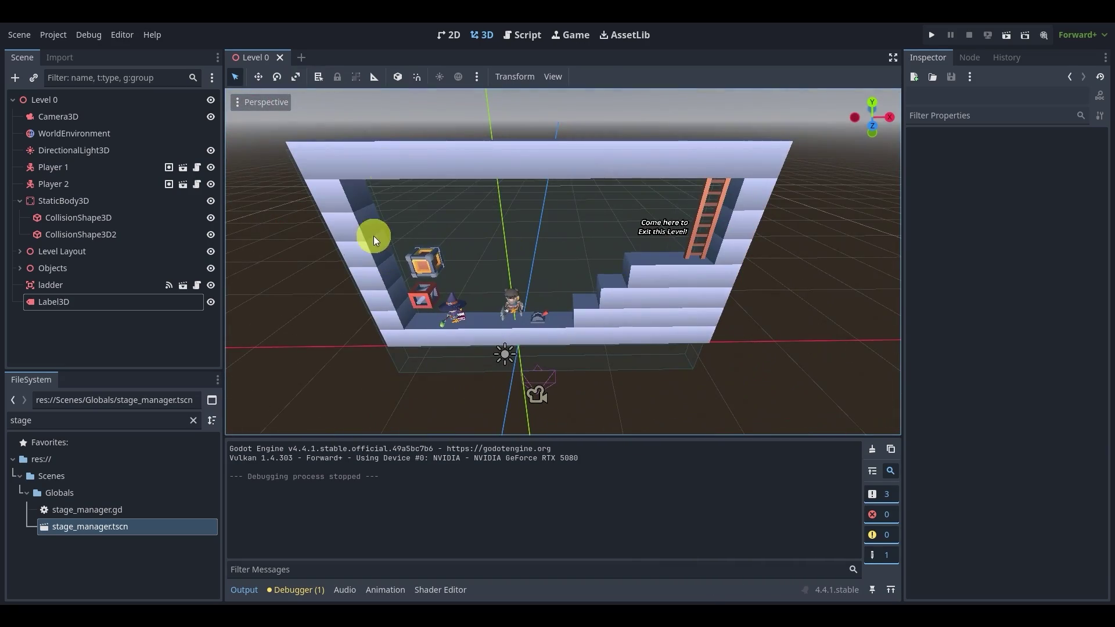
mouse_move(604, 297)
middle_down()
mouse_move(325, 252)
mouse_move(644, 346)
mouse_move(608, 313)
middle_up()
click(998, 37)
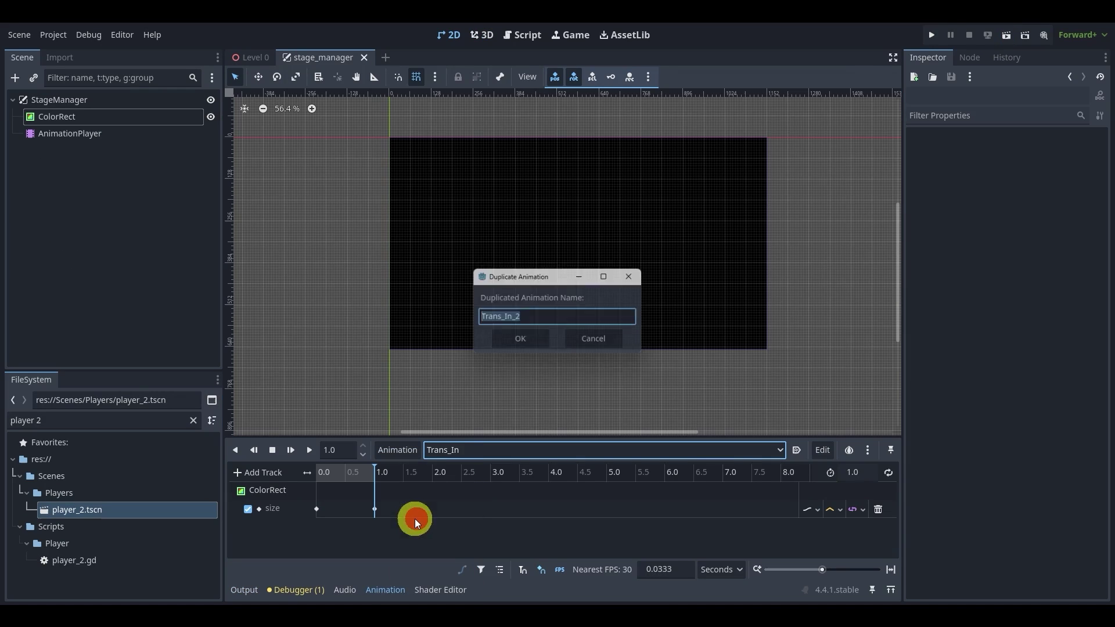
- Duplicate the transition animation as Trans_Out and select its size key and the RESET size key
key(Return)
click(332, 511)
click(316, 468)
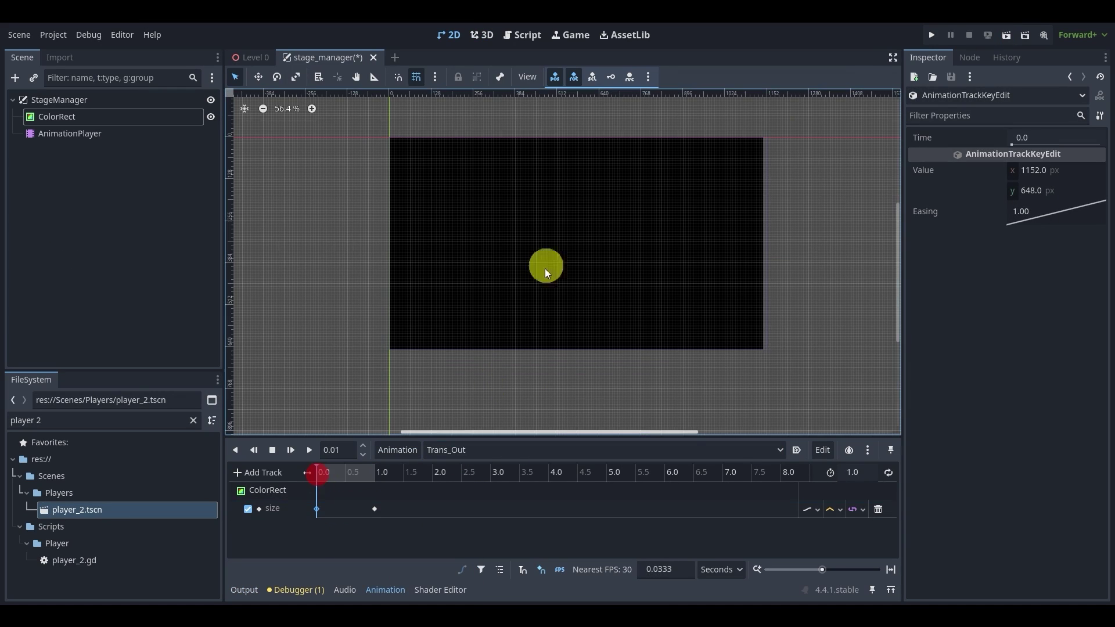
click(317, 508)
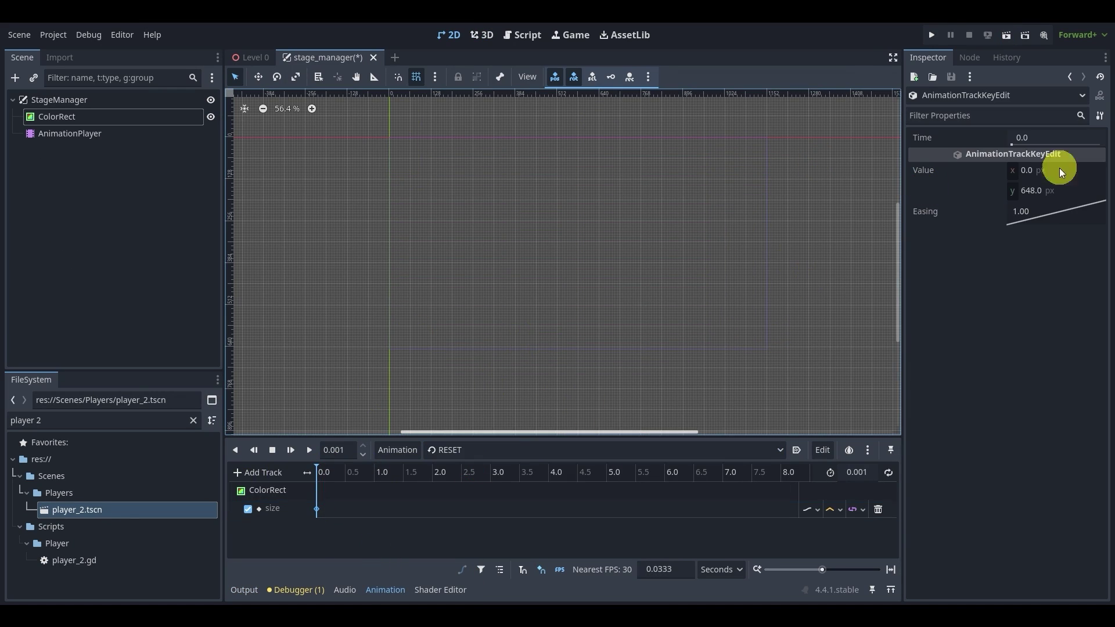
- Run the game, inspect the StageManager node in the Remote tree, then stop and return to Level 0
key(F5)
click(59, 98)
click(61, 137)
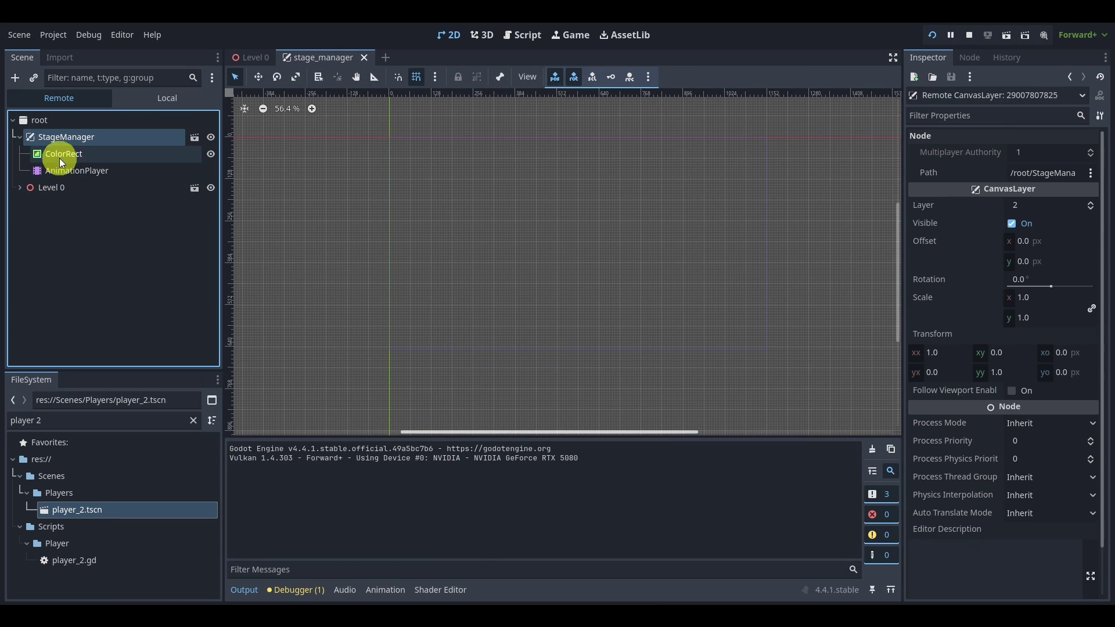
key(F8)
click(125, 100)
scroll(428, 196, down, 1)
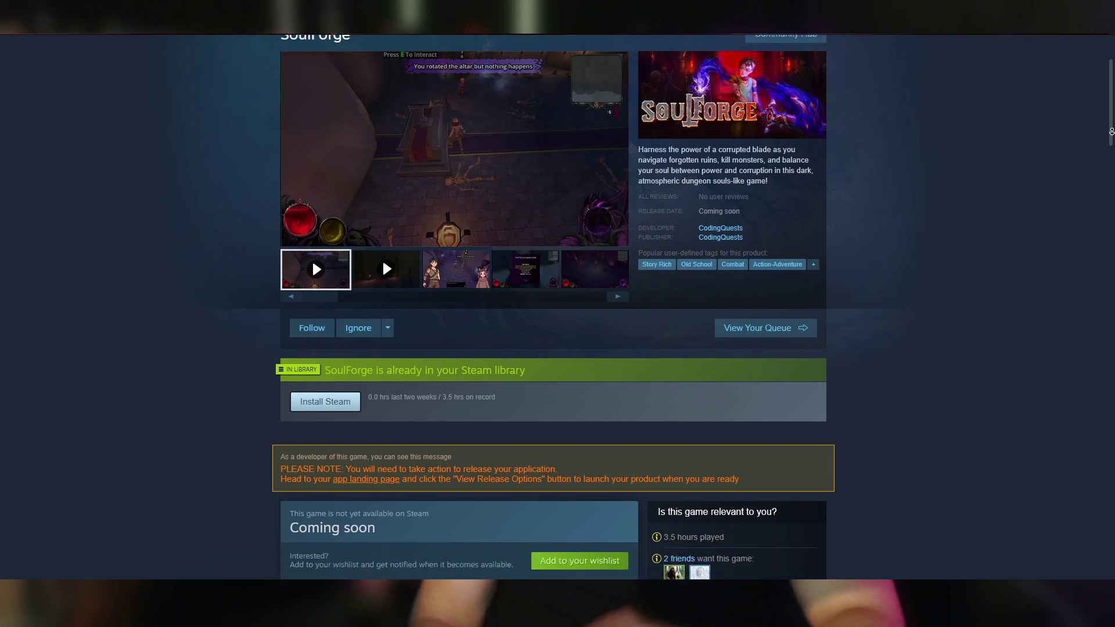
- Scroll down through SoulForge's About This Game feature descriptions
scroll(557, 313, down, 5)
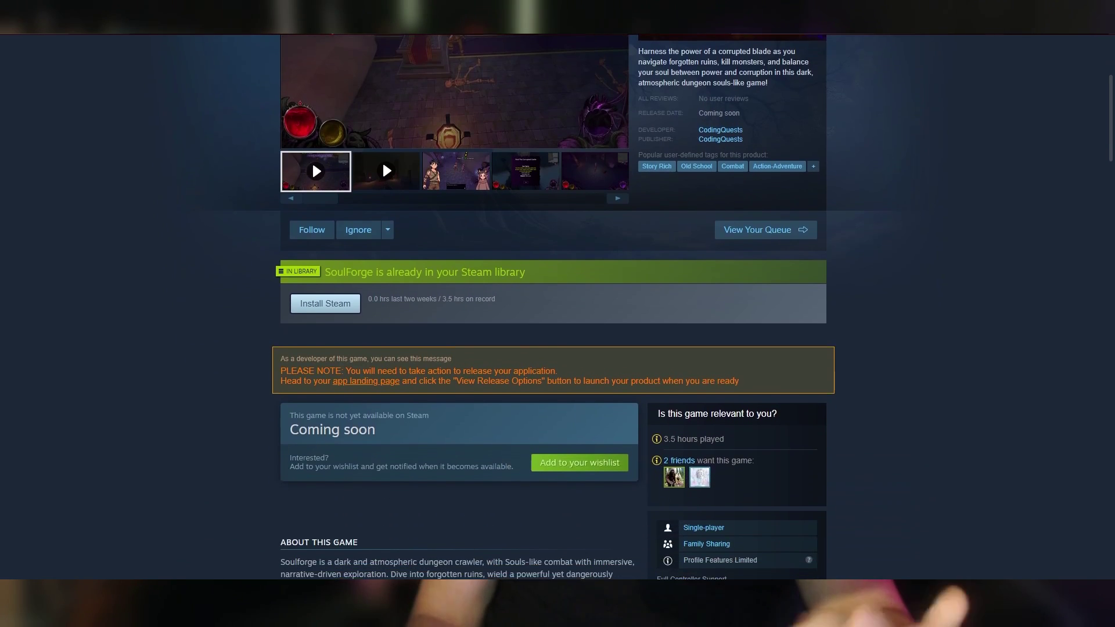
scroll(558, 314, down, 7)
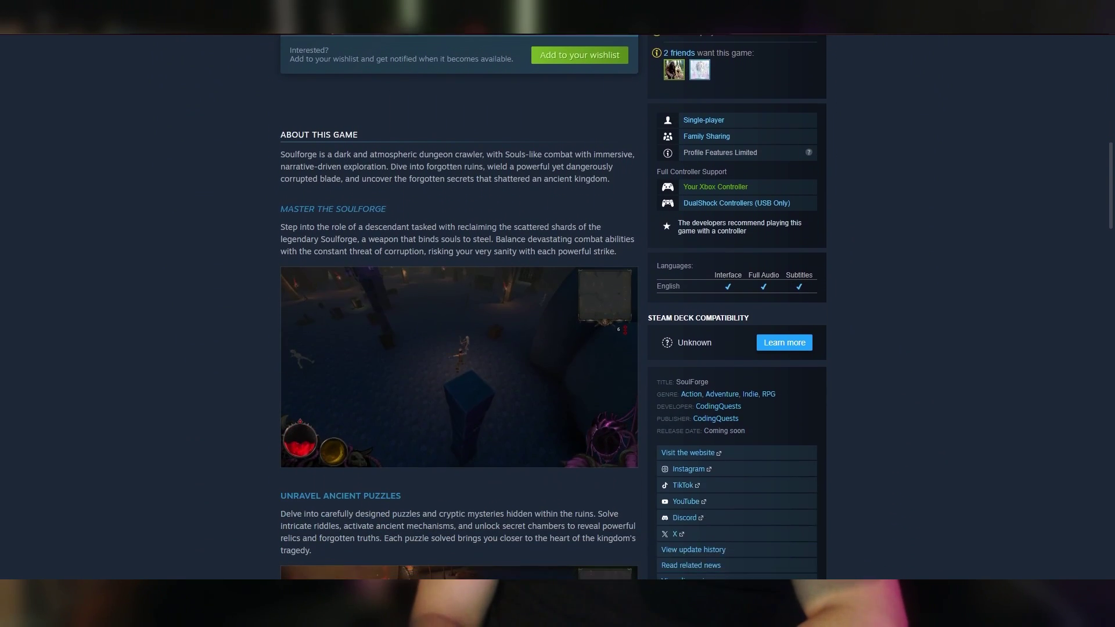
scroll(558, 313, down, 7)
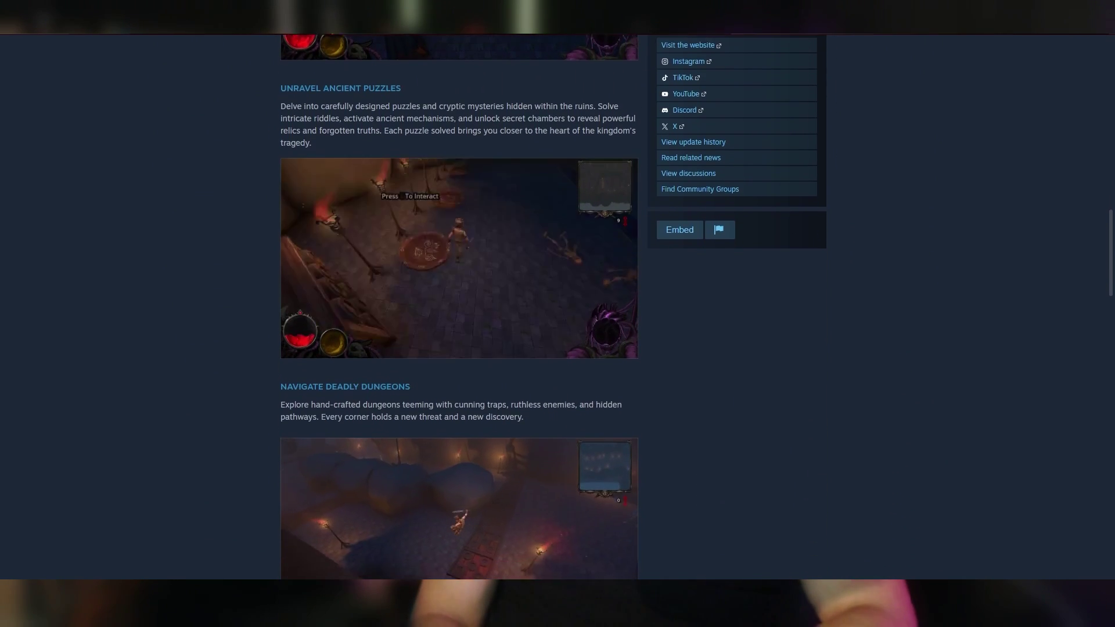
scroll(557, 313, down, 7)
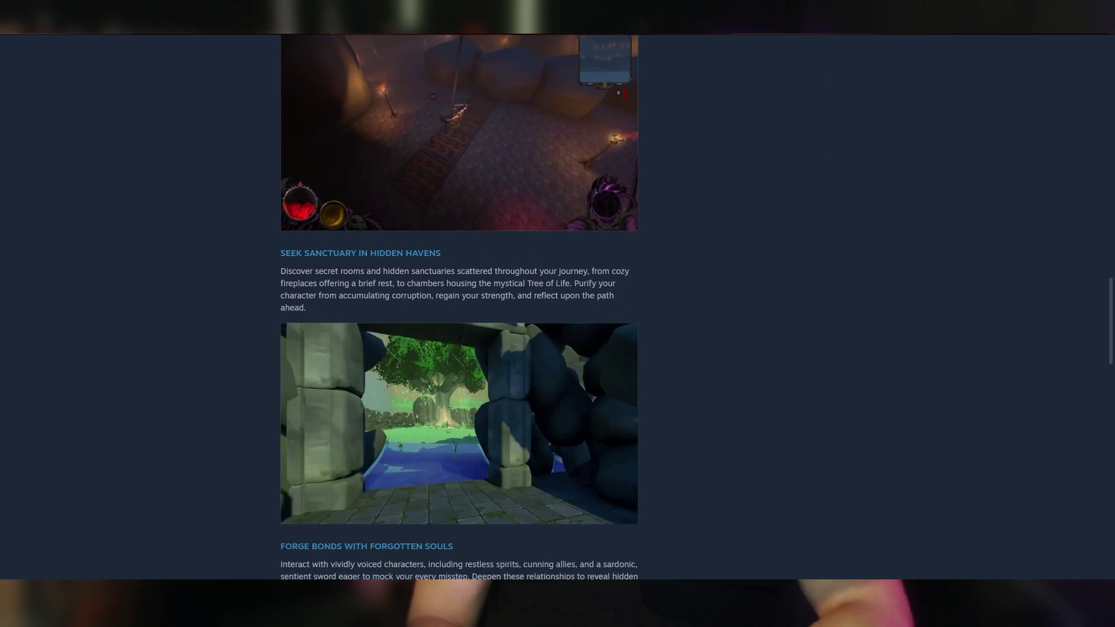
scroll(557, 314, down, 4)
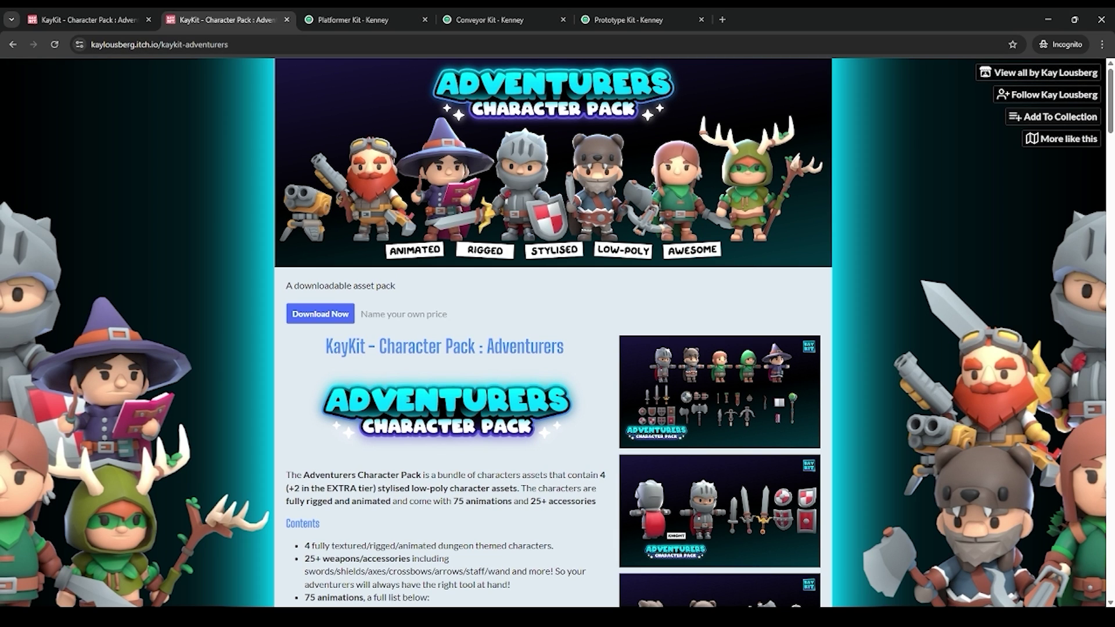
- Visit the asset creator's itch.io profile page and select its web address
click(1039, 72)
scroll(557, 331, down, 3)
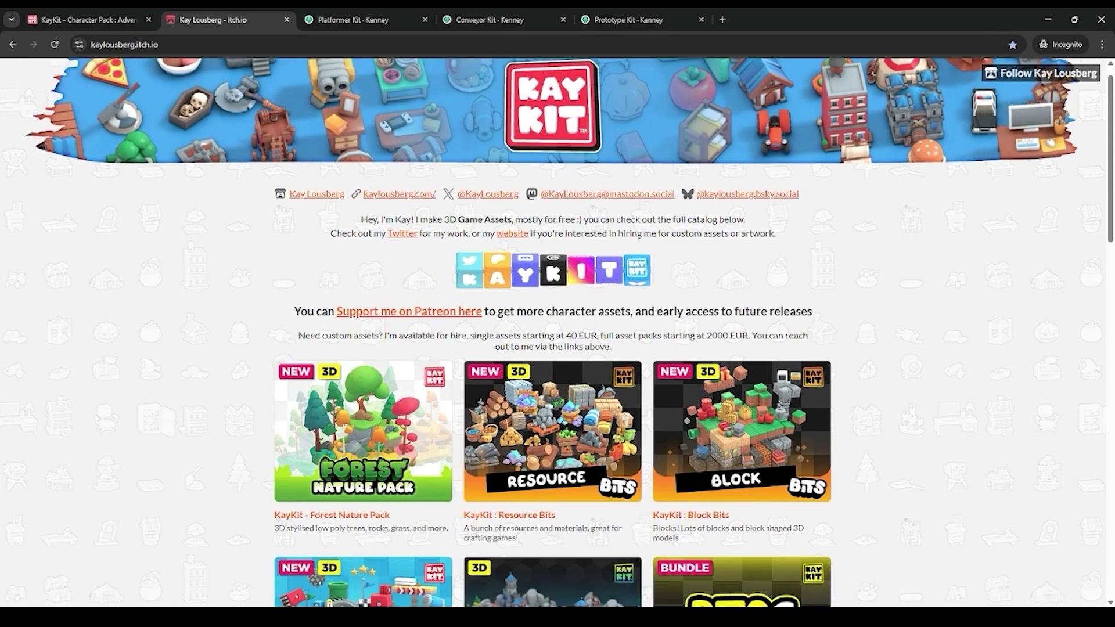
scroll(742, 278, down, 1)
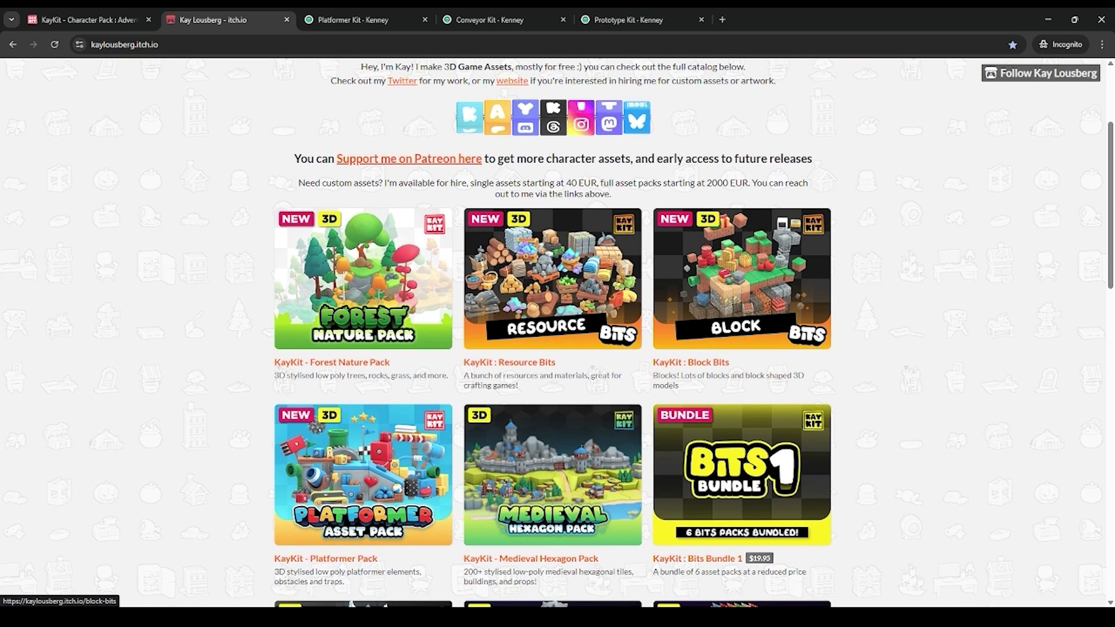
click(158, 44)
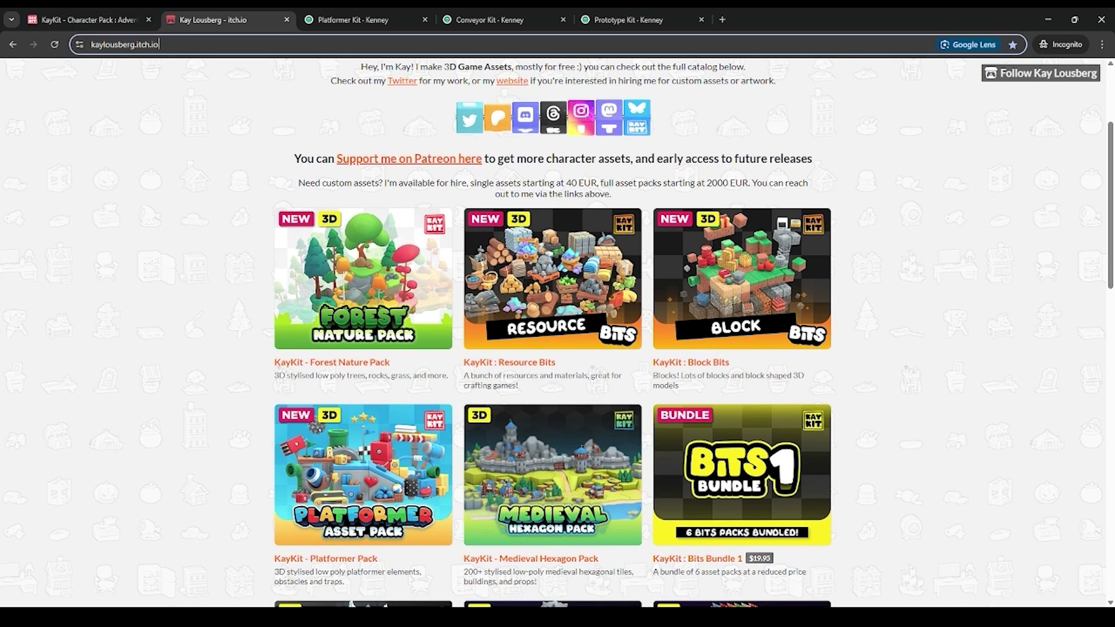
drag(159, 44, 90, 44)
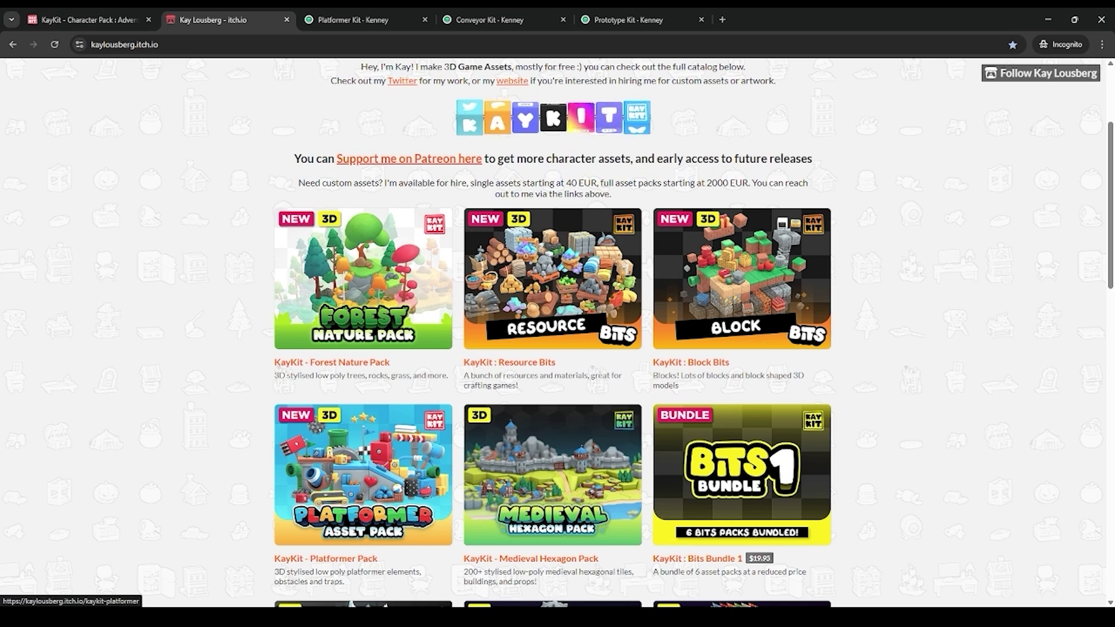
- Download the KayKit Character Pack: Adventurers without paying, then go to the Kenney Platformer Kit tab
drag(87, 20, 218, 20)
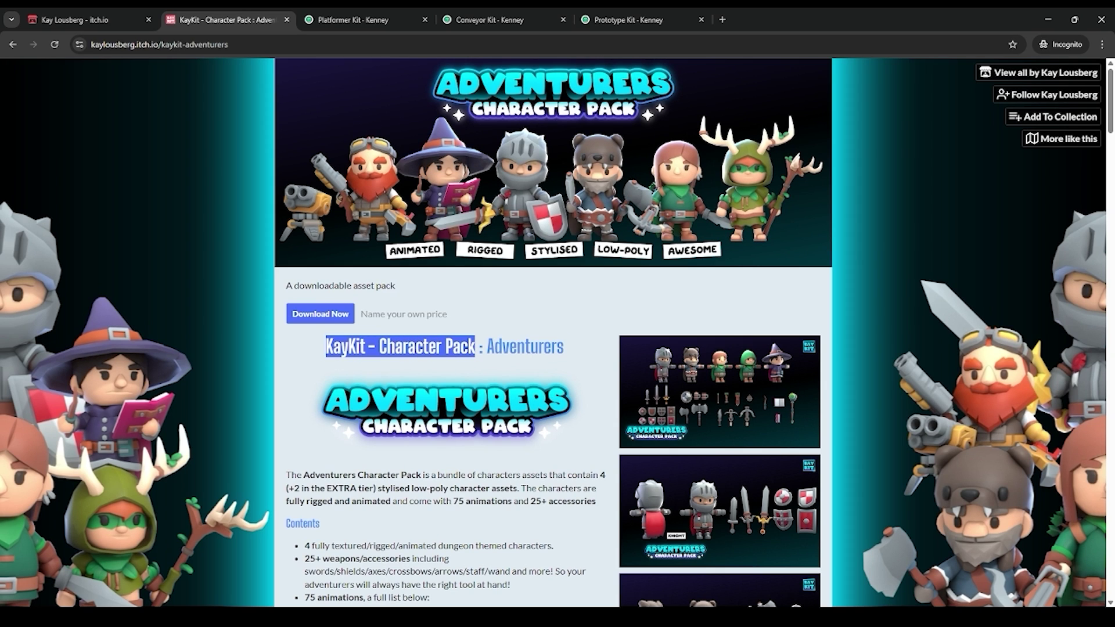
click(320, 313)
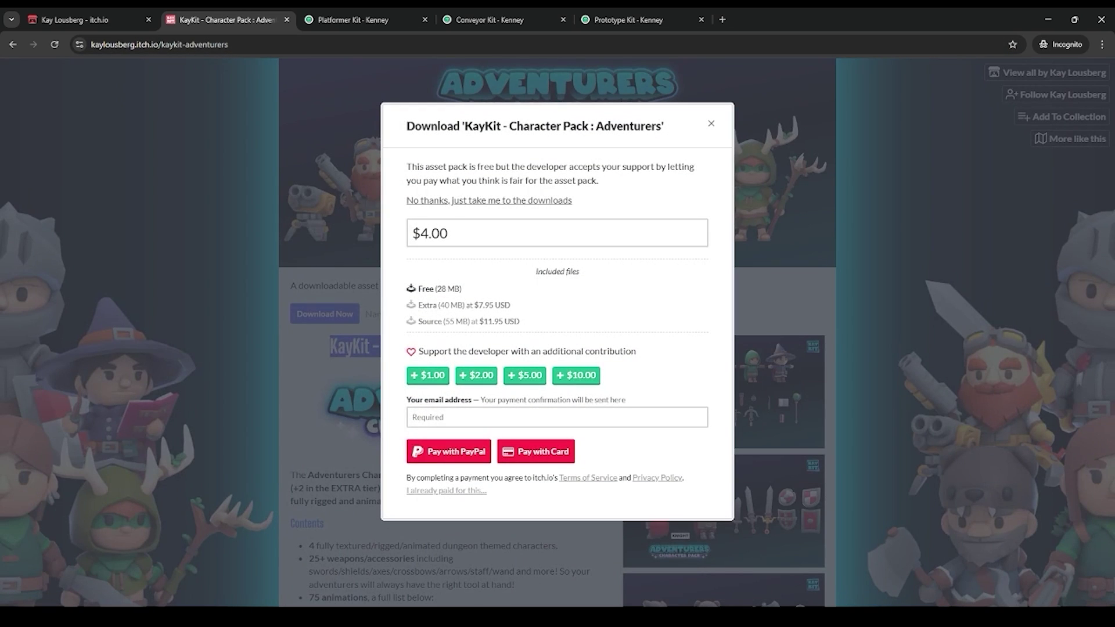
click(489, 201)
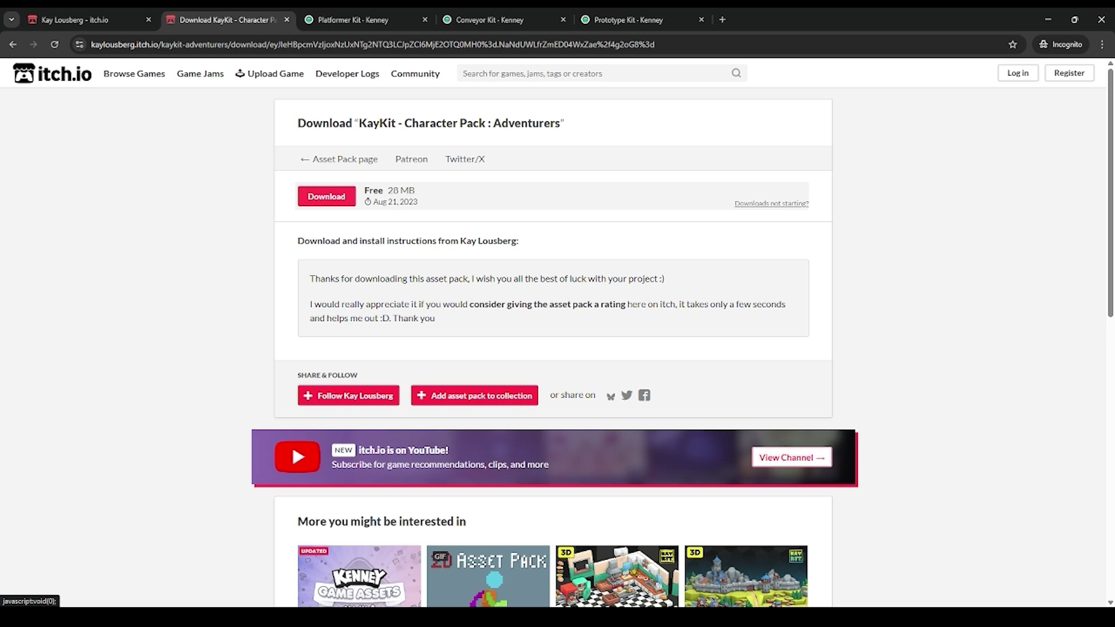
click(326, 196)
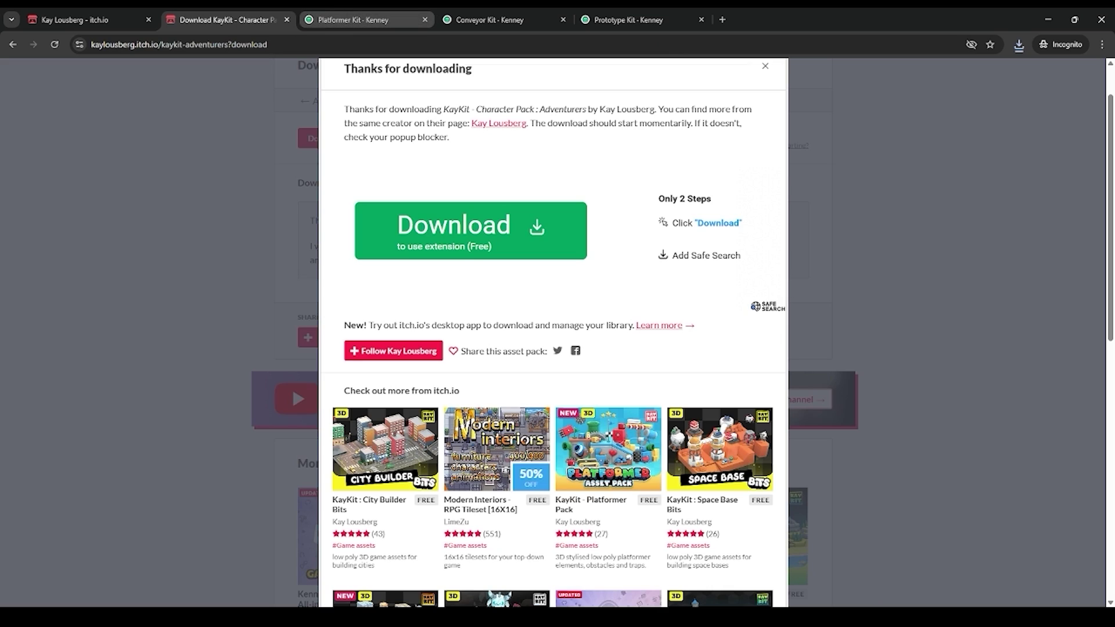
click(354, 20)
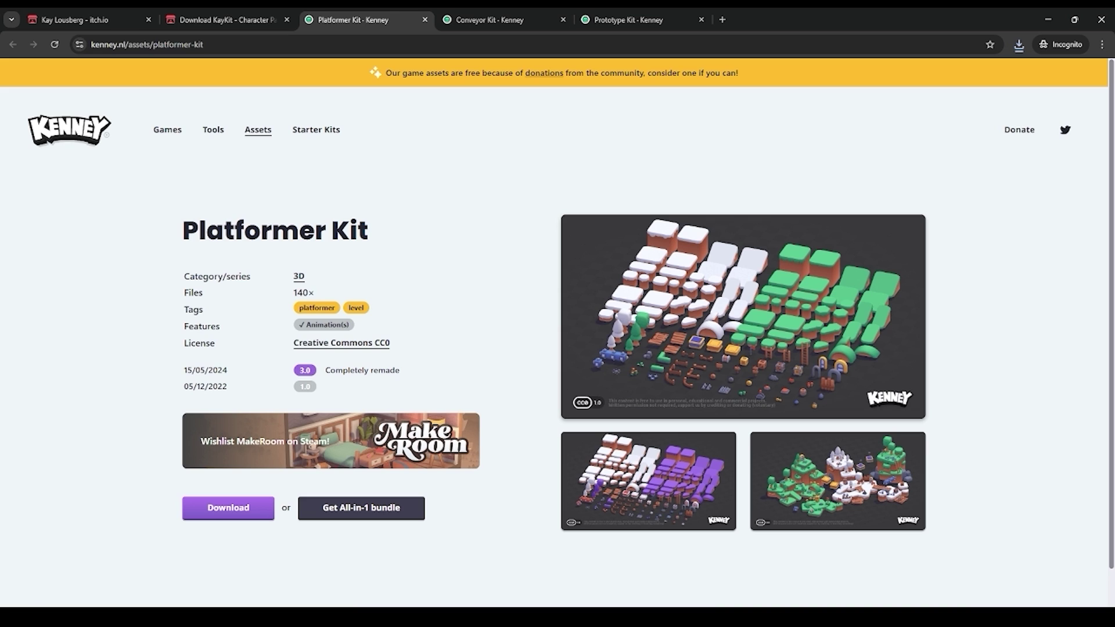
- Get the Platformer Kit zip via 'Continue without donating', then tab over to the Conveyor and Prototype Kit pages
click(229, 508)
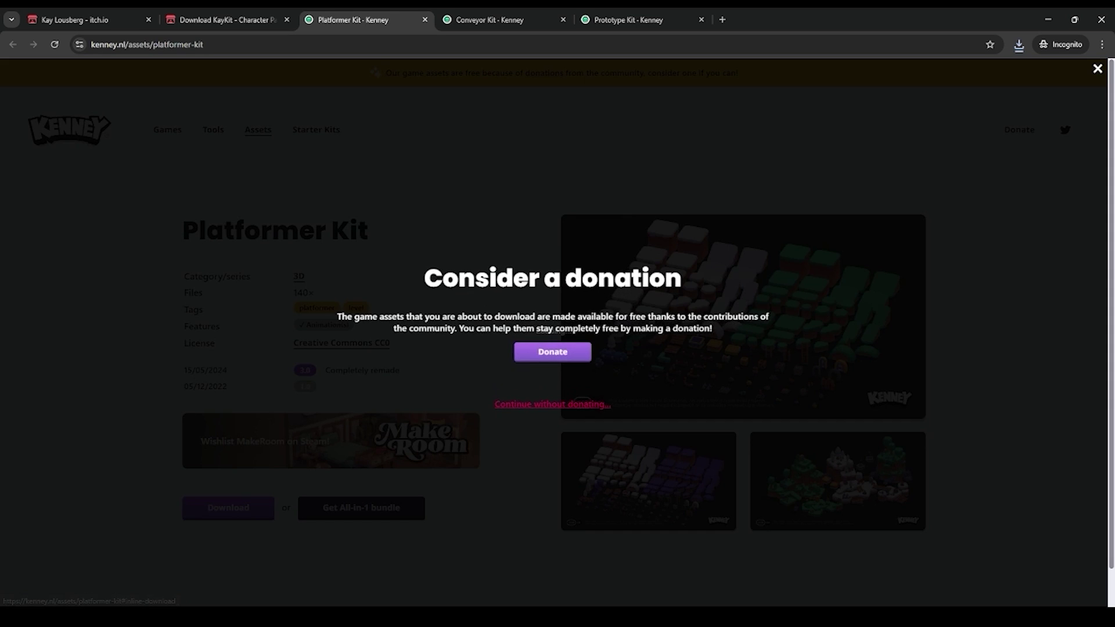
click(552, 407)
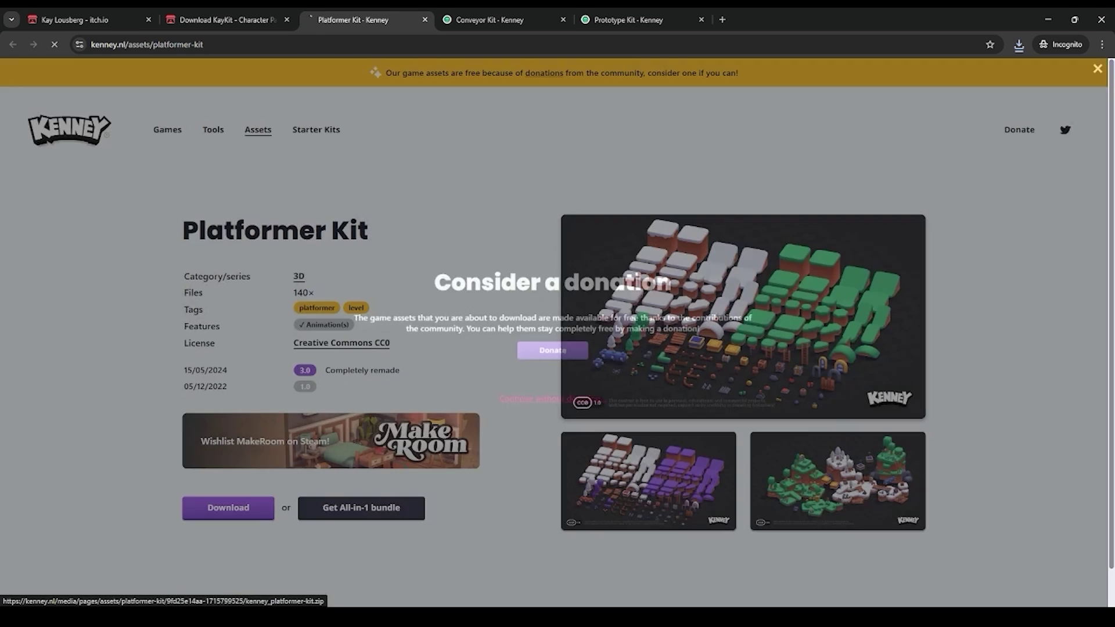
key(ctrl+Tab)
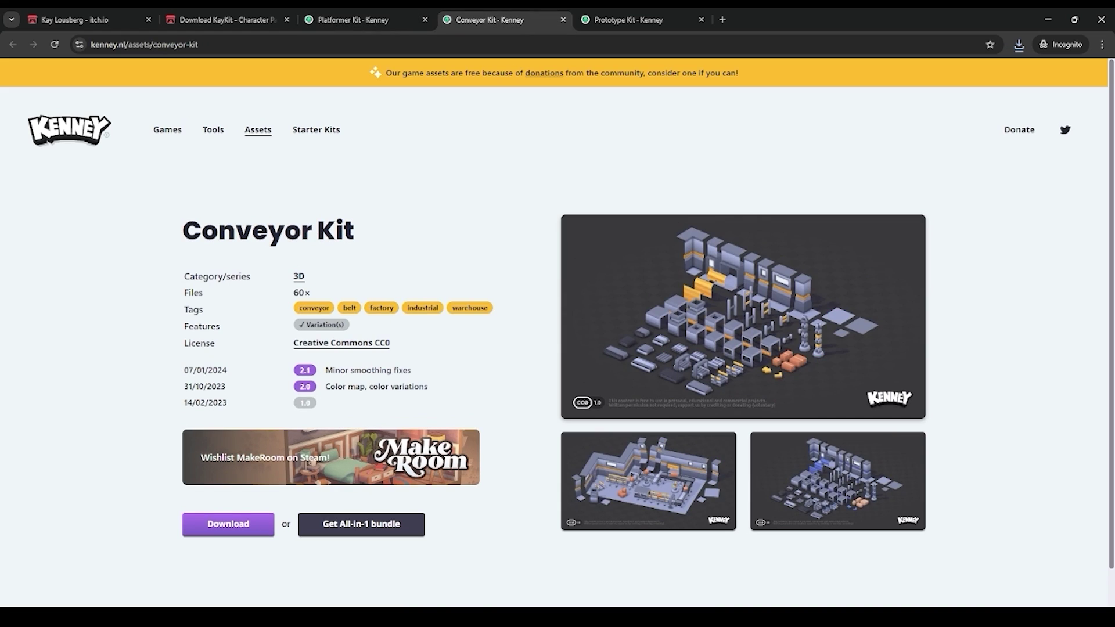
key(ctrl+Tab)
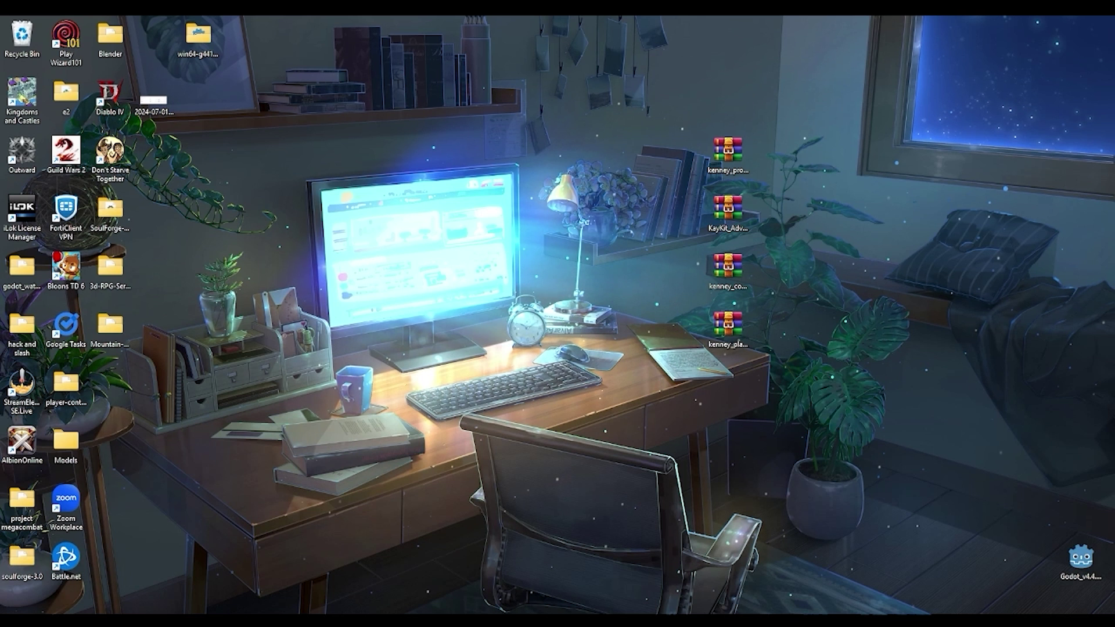
- Look inside the Prototype Kit archive in WinRAR, dismiss the licence reminder, and close it
drag(705, 135, 976, 432)
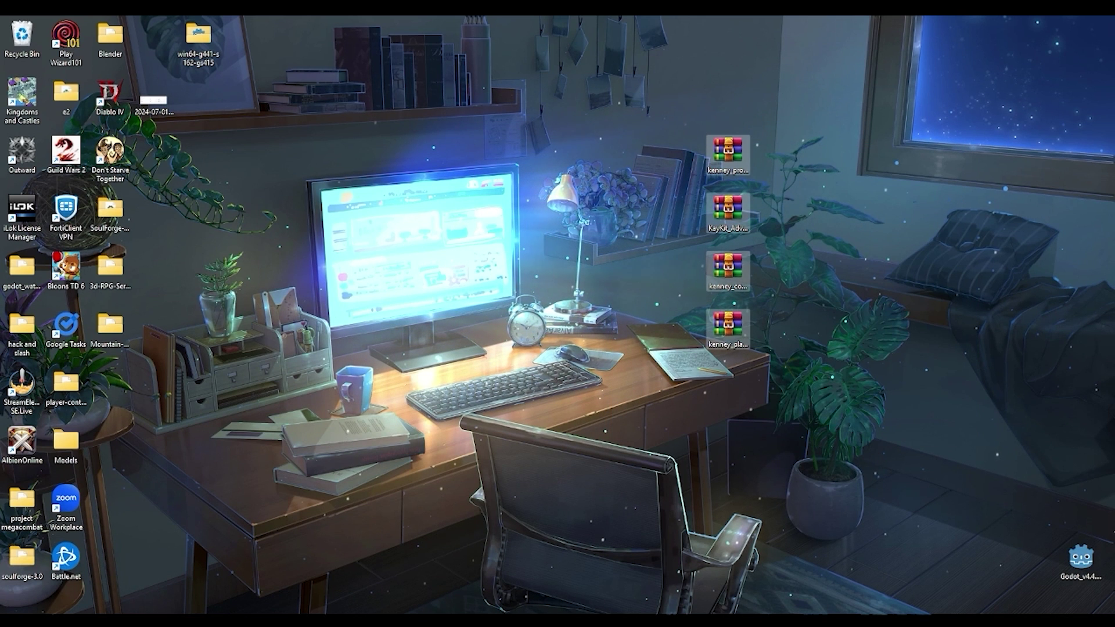
drag(645, 125, 749, 371)
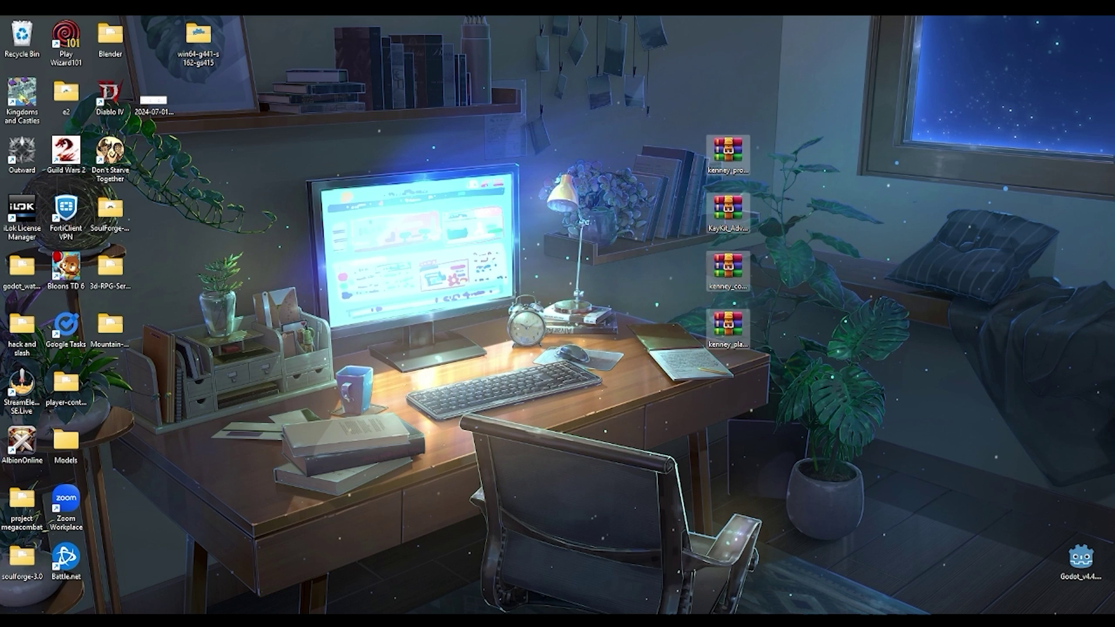
double_click(727, 157)
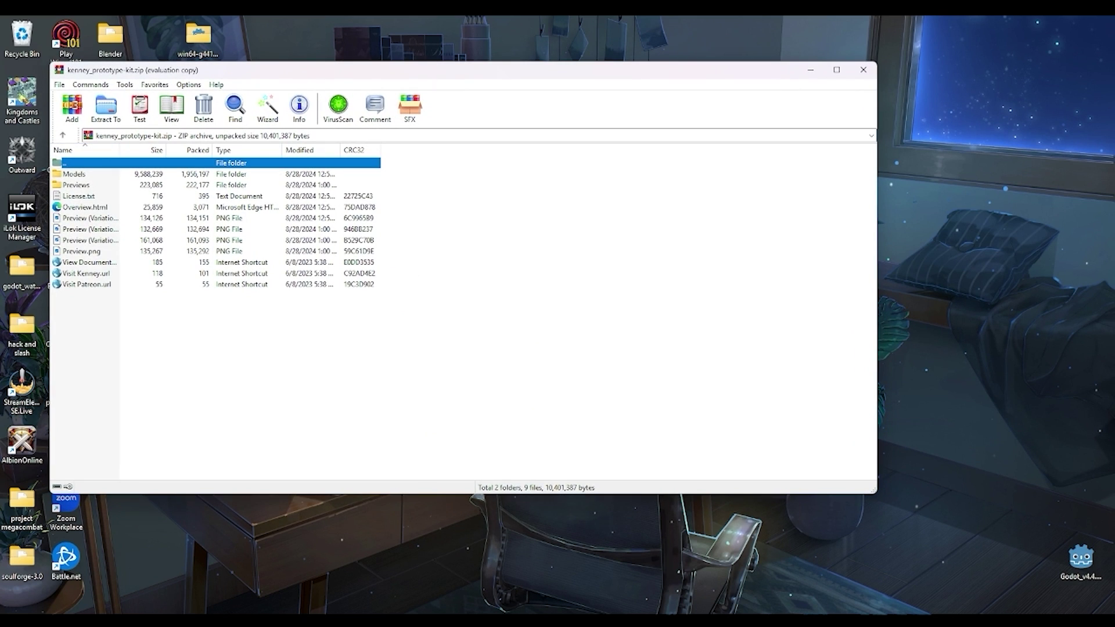
drag(363, 325, 166, 163)
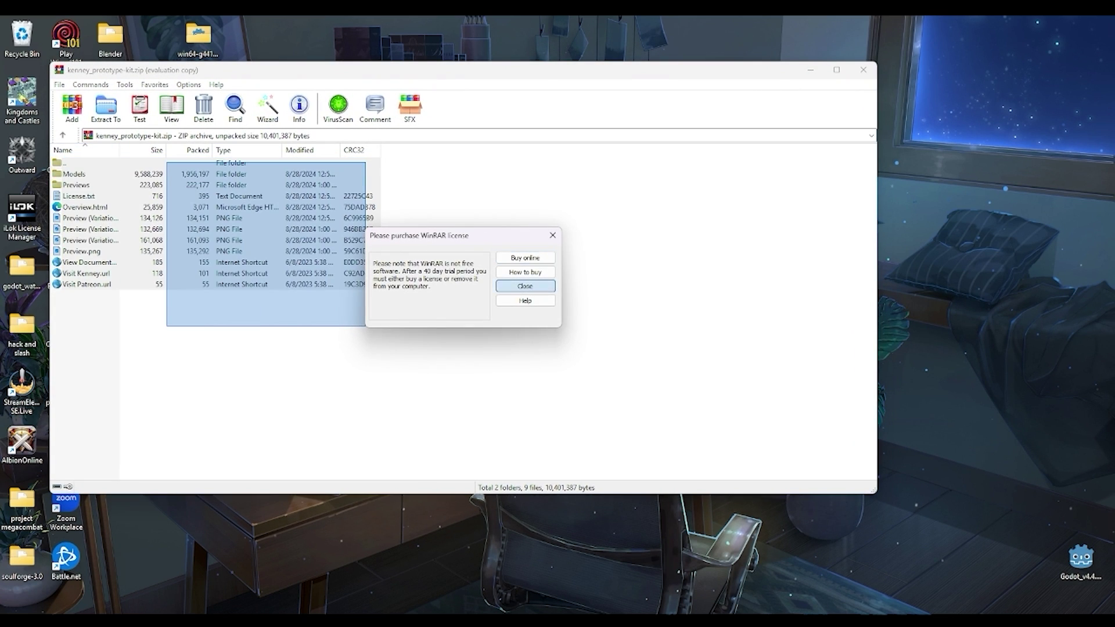
key(Return)
click(863, 70)
- Extract the Prototype Kit archive into its suggested desktop folder, then move on to the KayKit archive
right_click(729, 161)
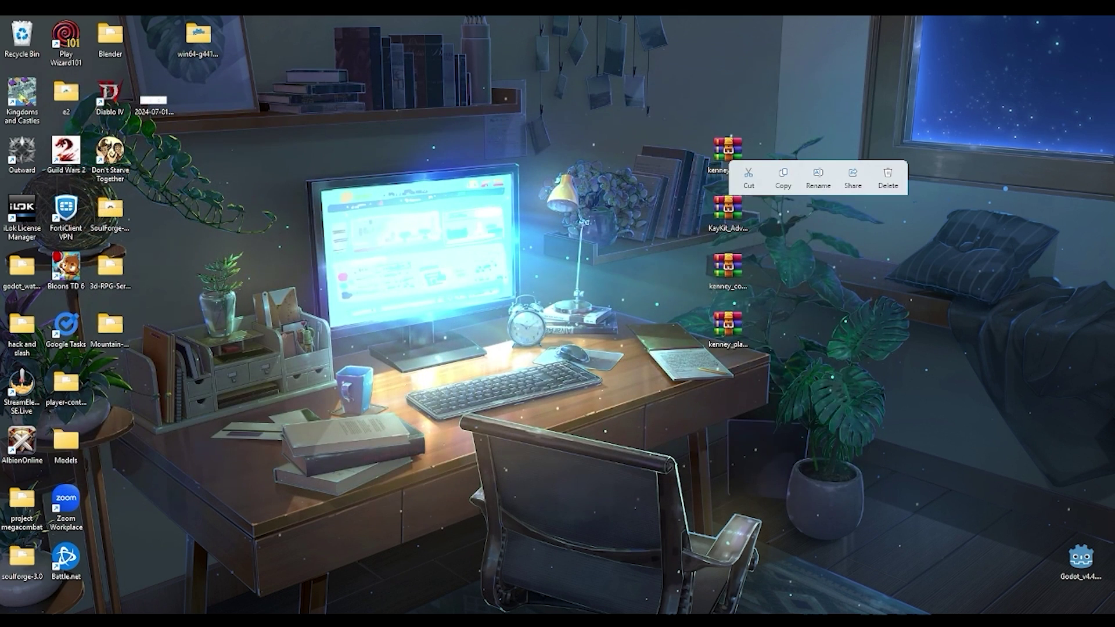
mouse_move(871, 377)
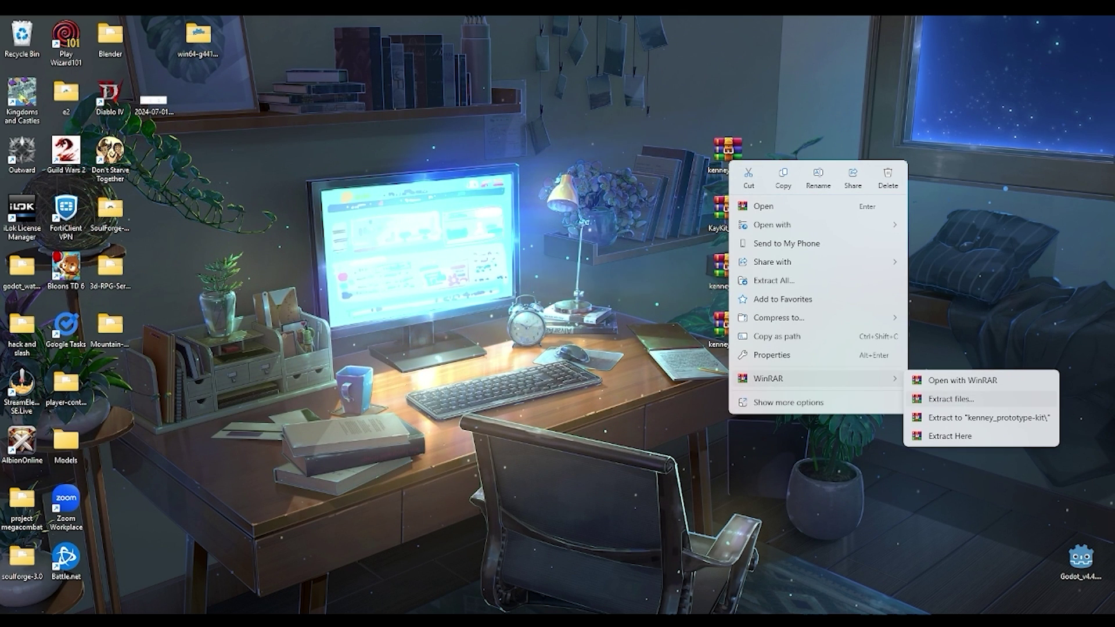
click(951, 398)
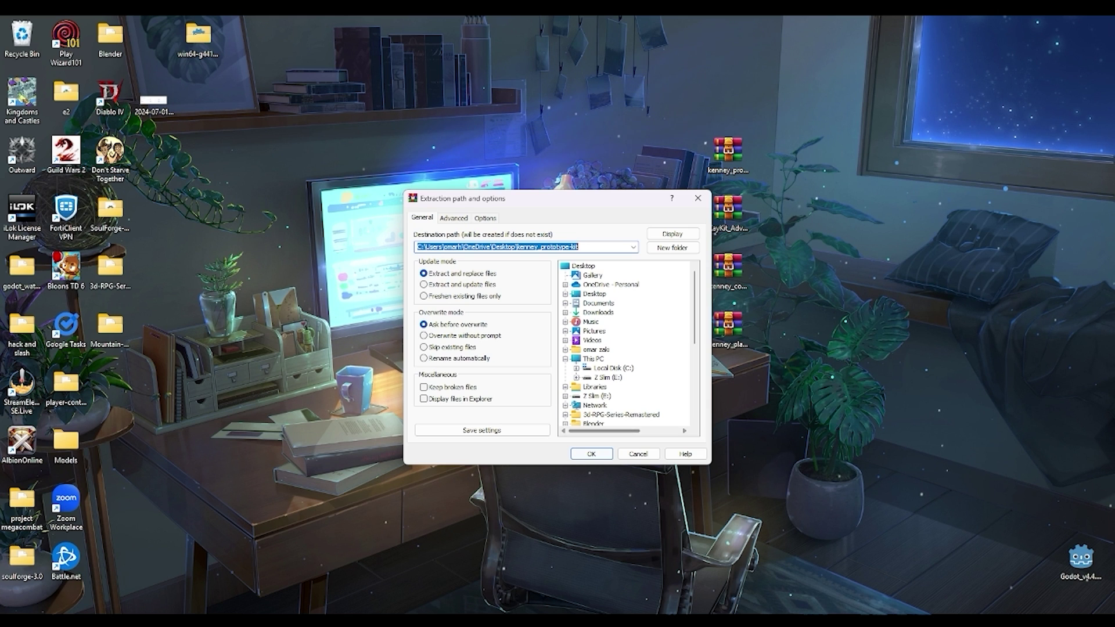
key(Return)
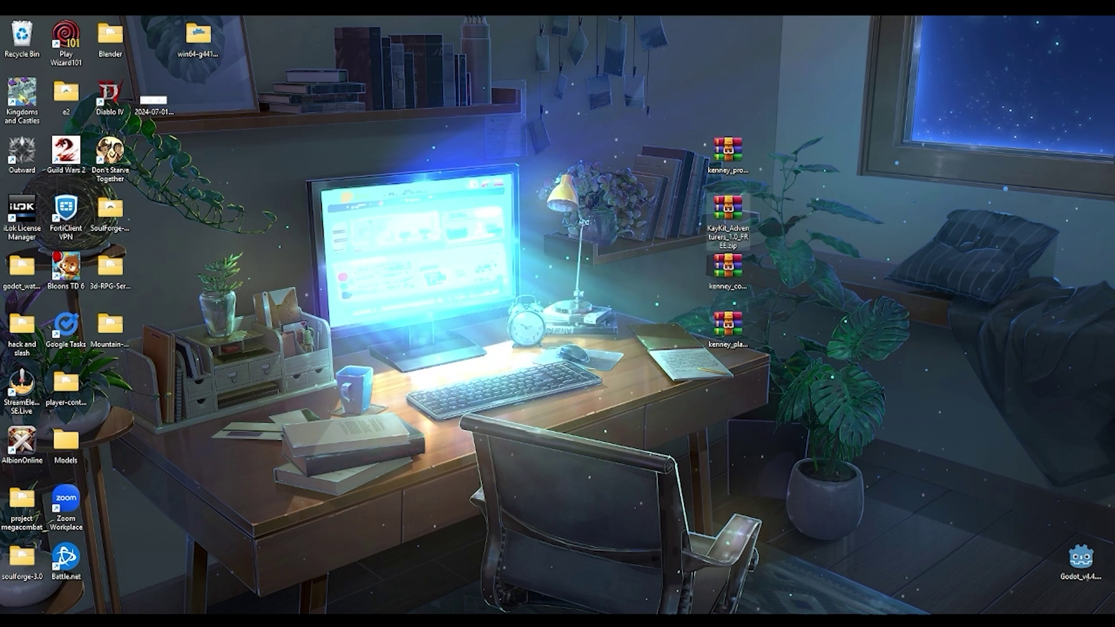
right_click(717, 212)
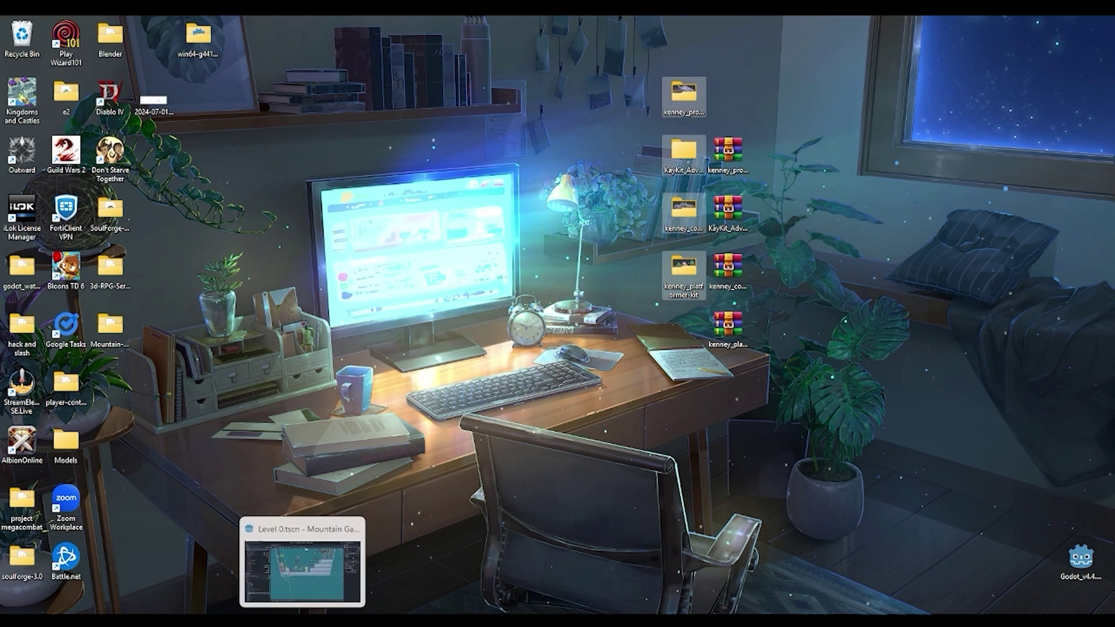
right_click(303, 622)
- Start a new project named Co-op Crate Combustion in a fresh Project Manager, located on the Desktop
click(267, 559)
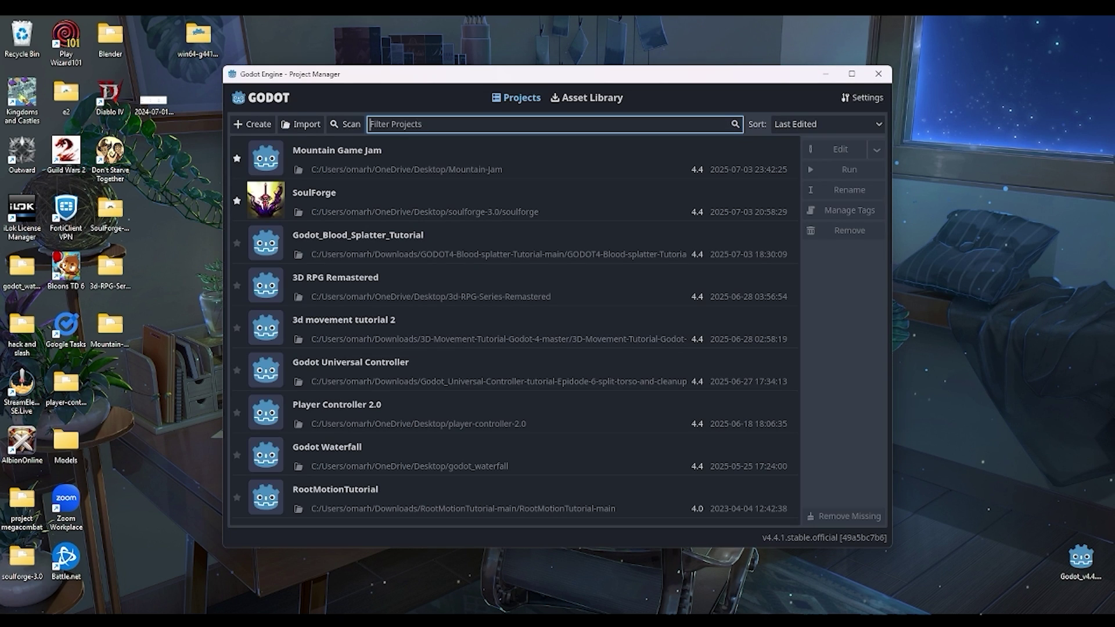
key(ctrl+n)
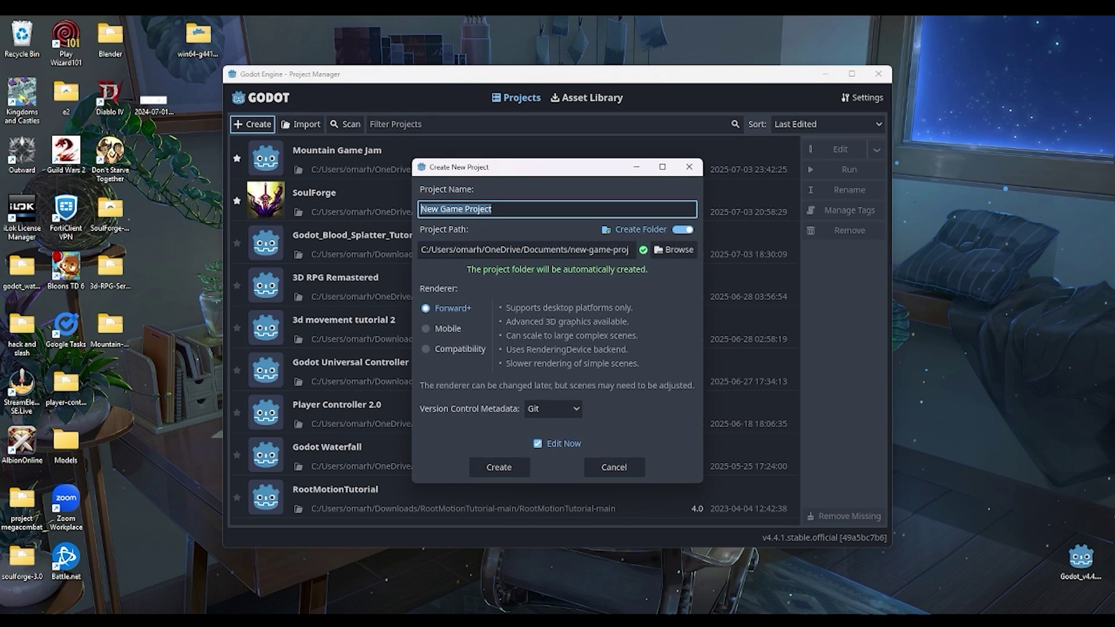
text(Co-op Crate Combustion)
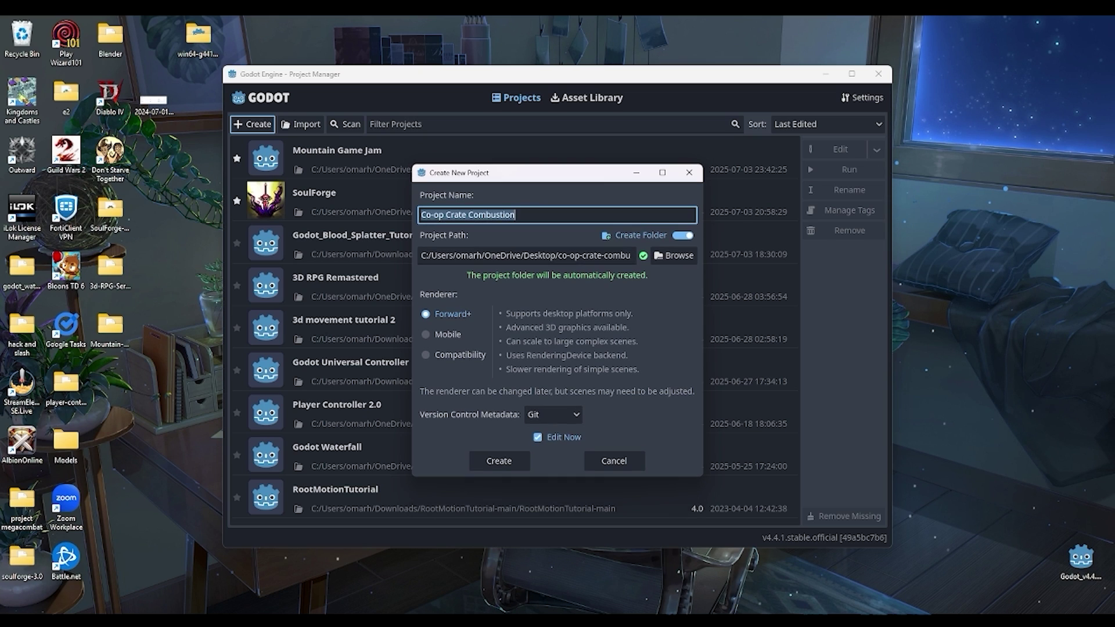
drag(520, 256, 575, 256)
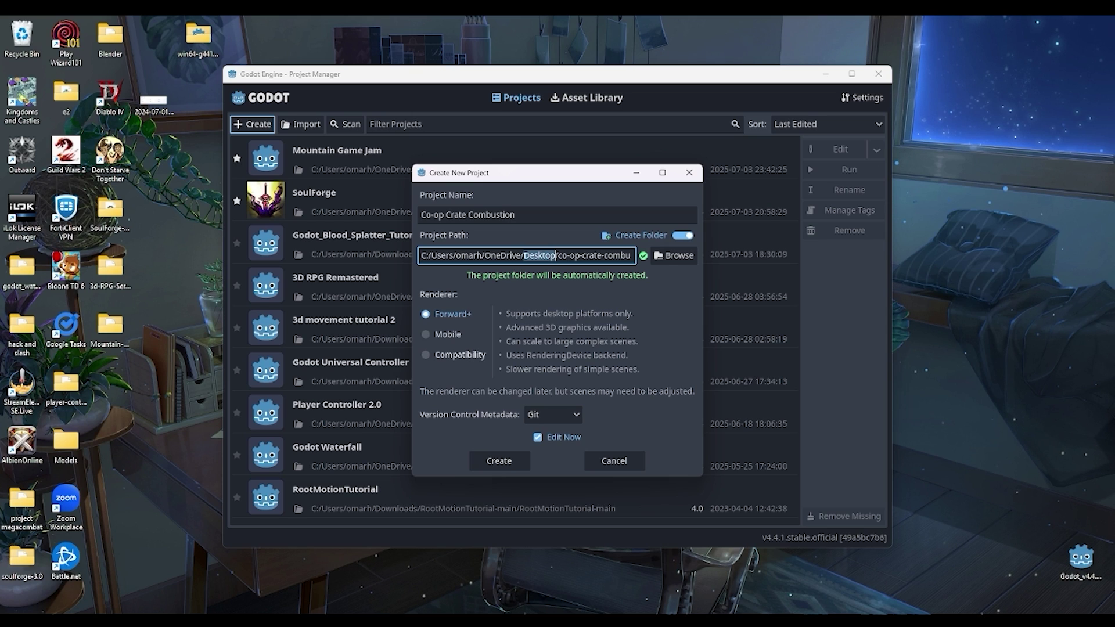
- Keep the Forward+ renderer and Git version control metadata, then create the project
click(459, 355)
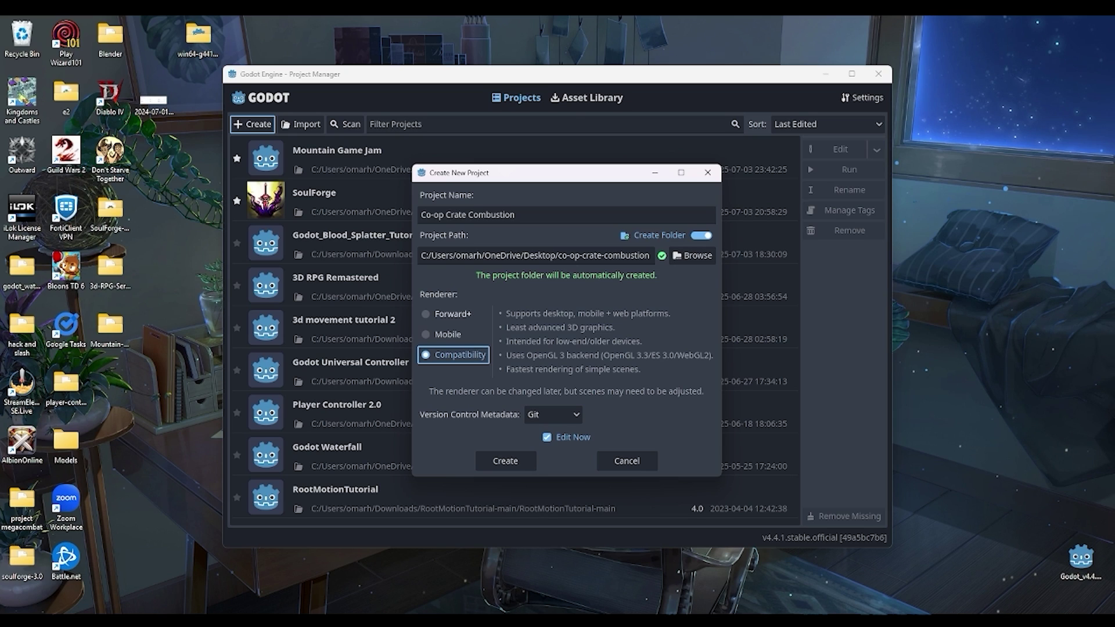
click(453, 314)
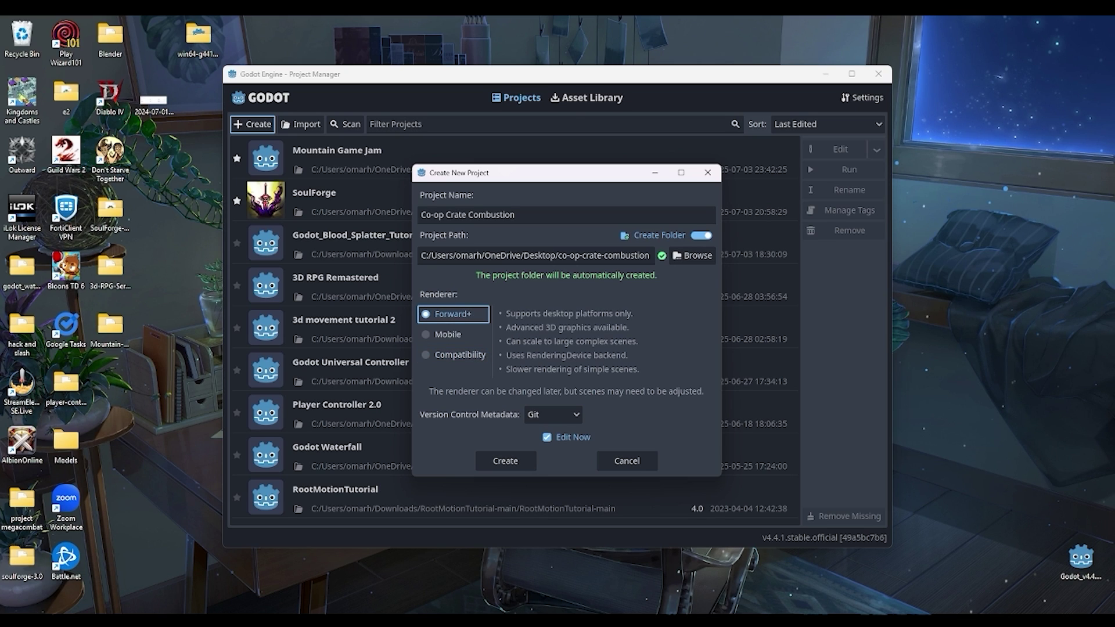
click(447, 334)
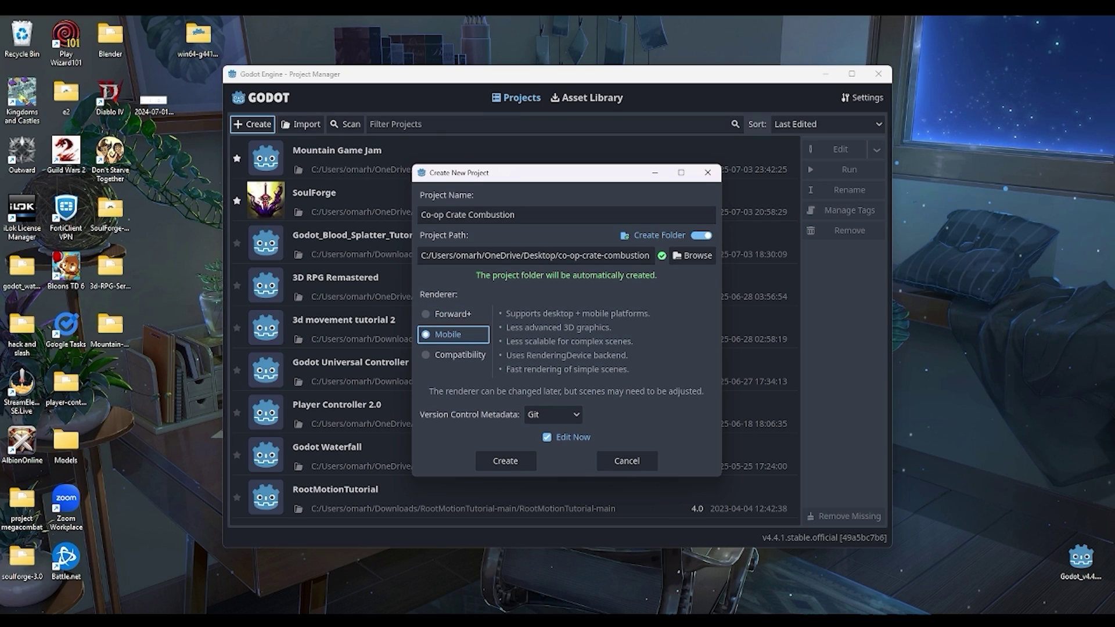
click(452, 314)
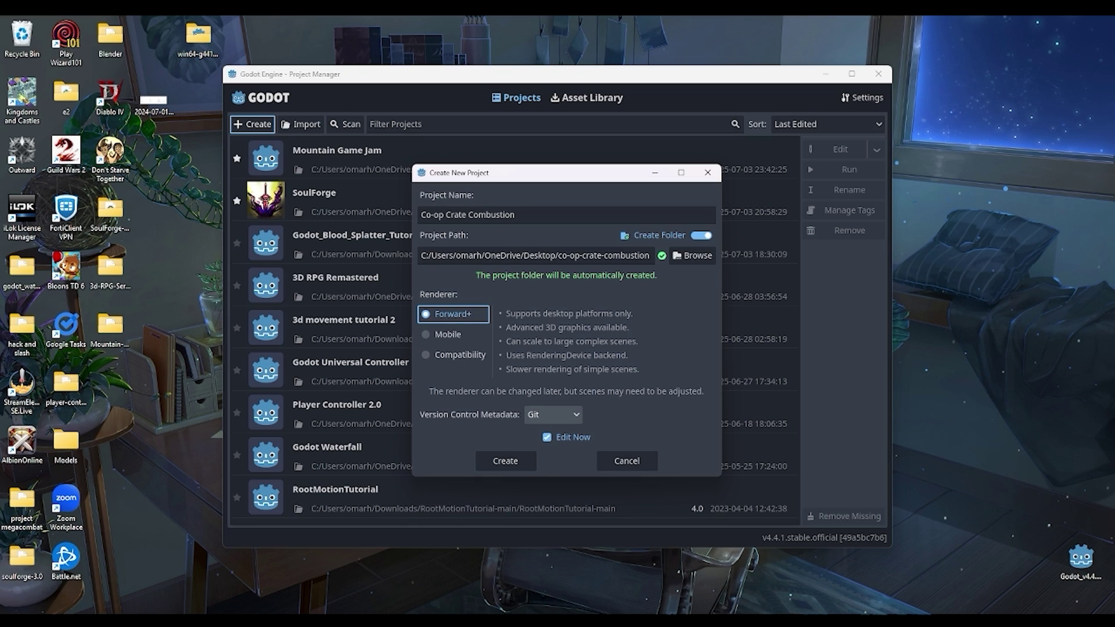
click(553, 414)
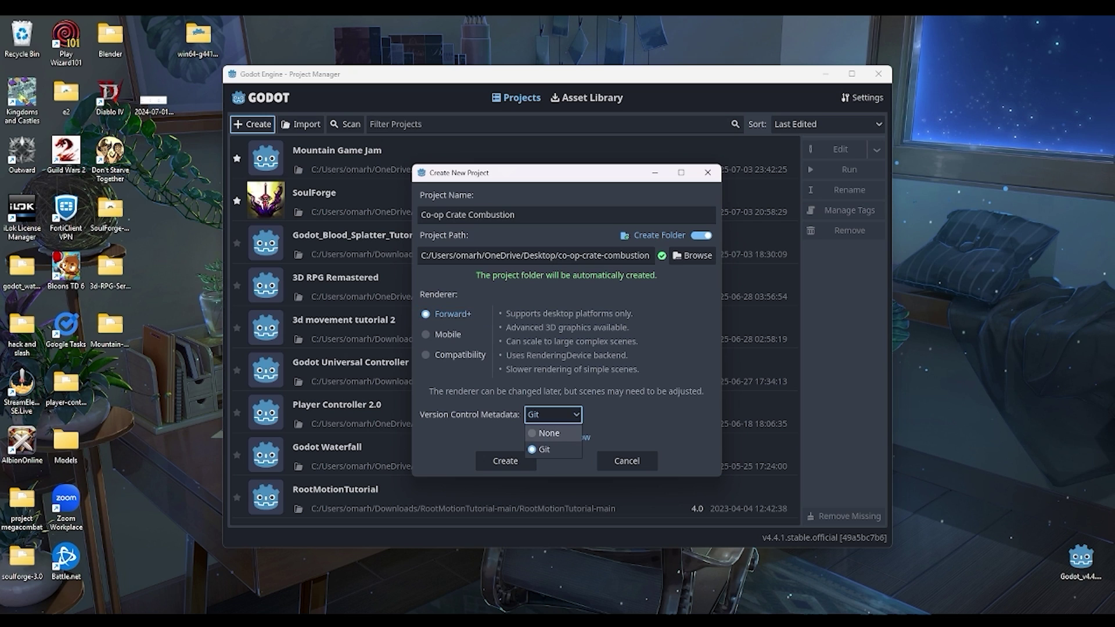
click(544, 449)
click(505, 461)
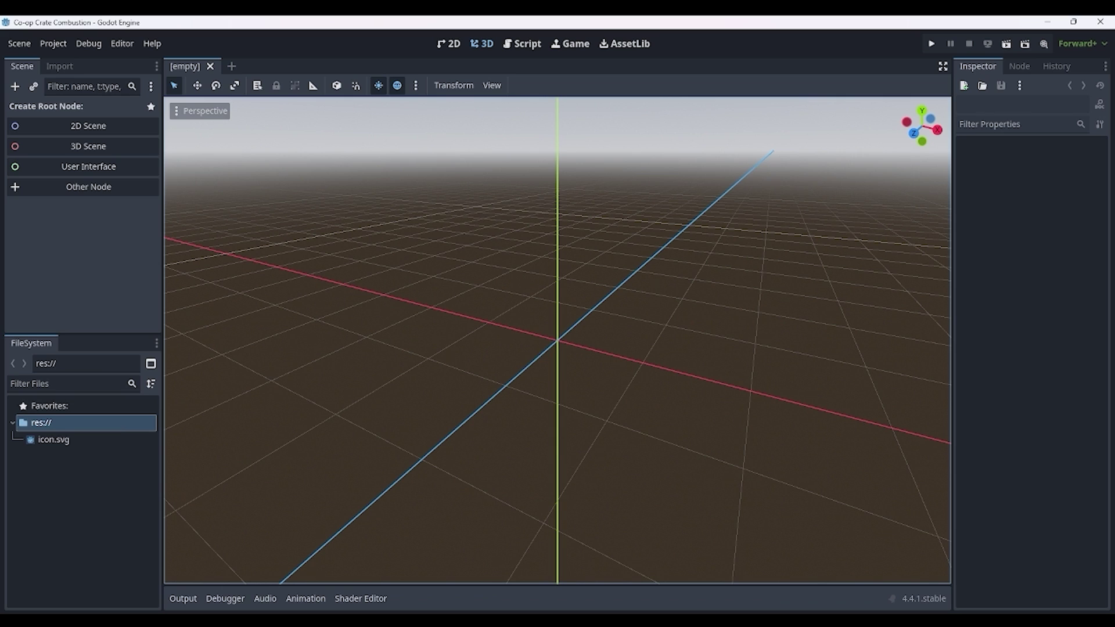
- Create an Assets folder in the project root
right_click(50, 423)
mouse_move(70, 430)
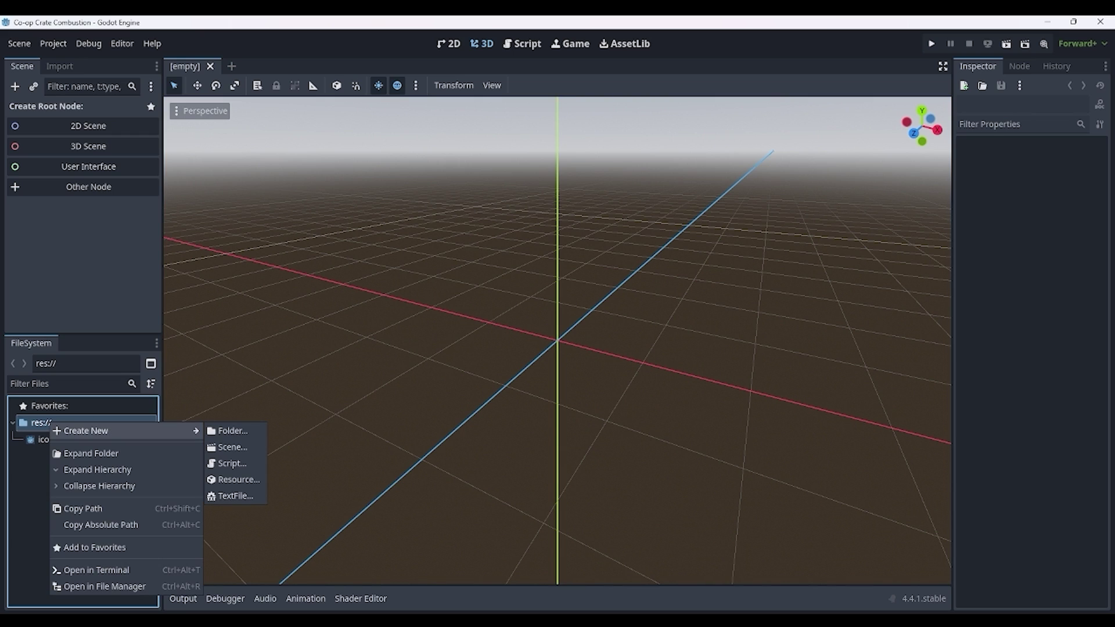
click(233, 430)
text(Asse)
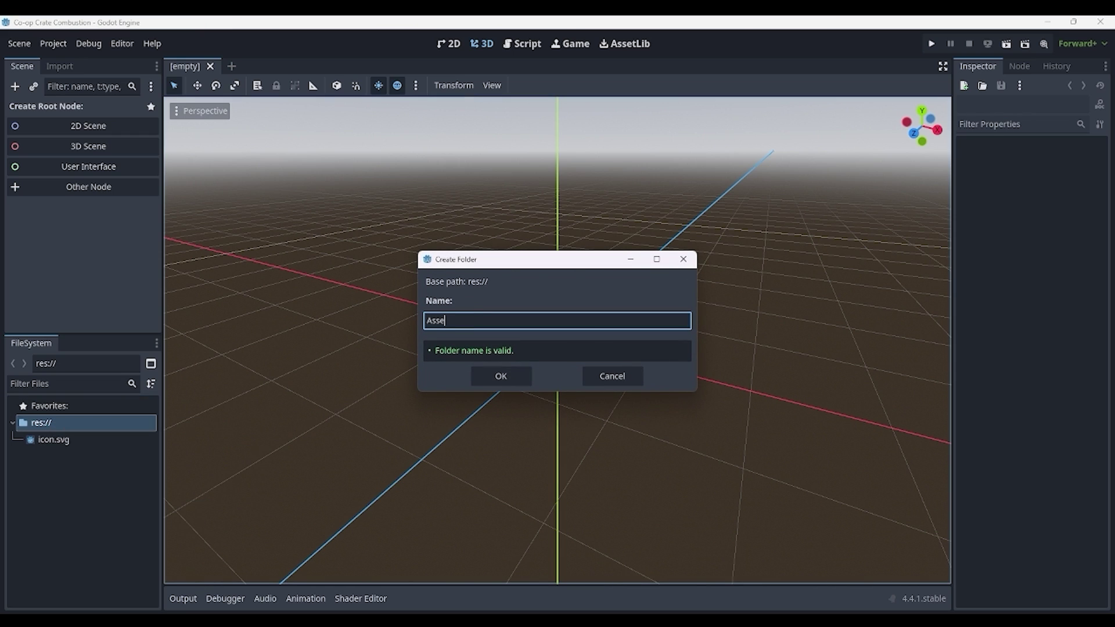
text(ts)
key(Return)
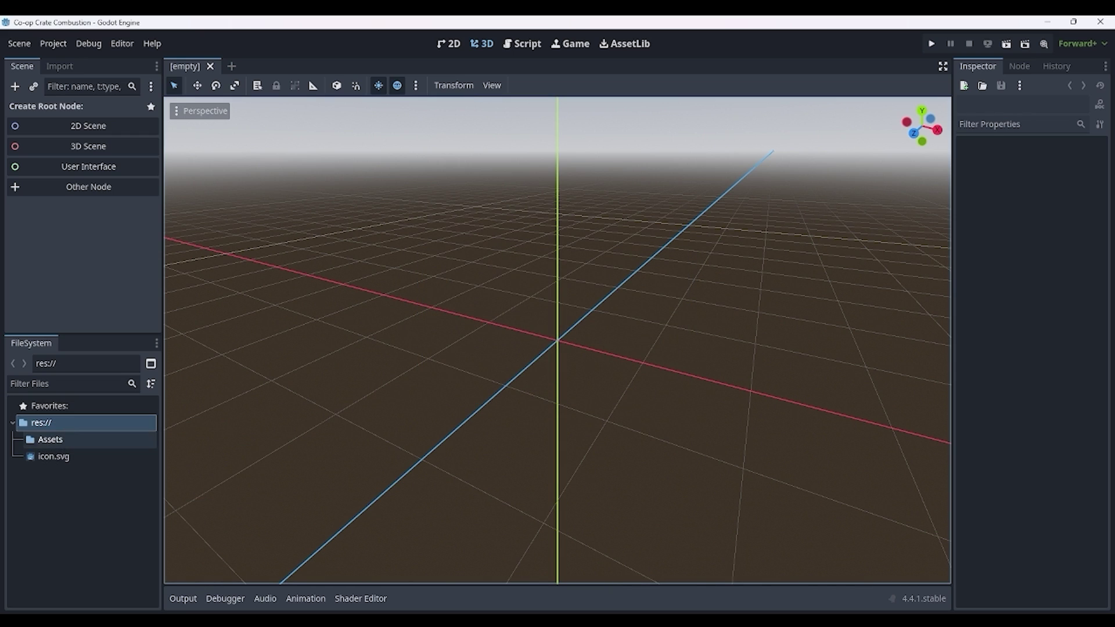
- Shrink the editor beside the desktop and select the extracted kenney_prototype-kit folder
click(1073, 21)
drag(523, 118, 299, 97)
drag(677, 47, 678, 301)
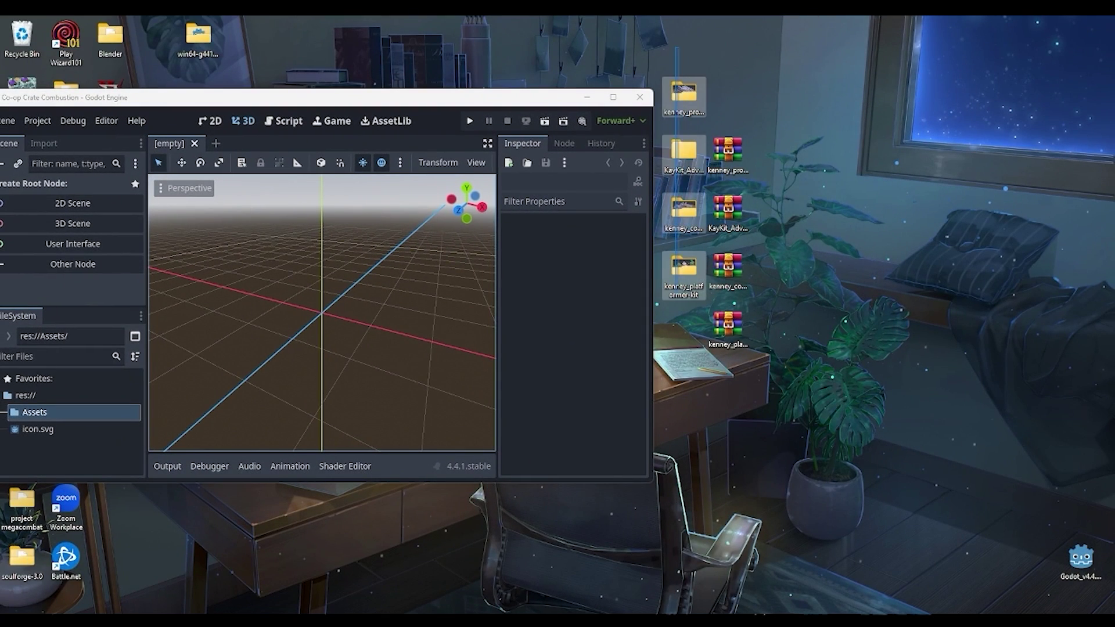
click(684, 96)
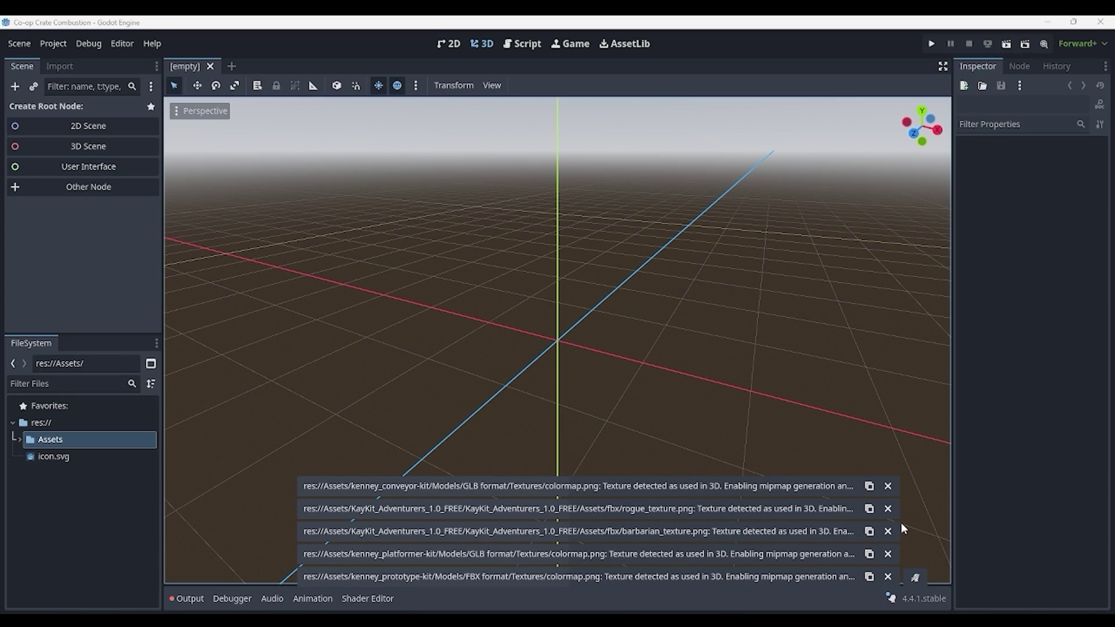
- Dismiss the import notifications, expand Assets, and enlarge the FileSystem panel
click(887, 577)
click(887, 577)
click(887, 576)
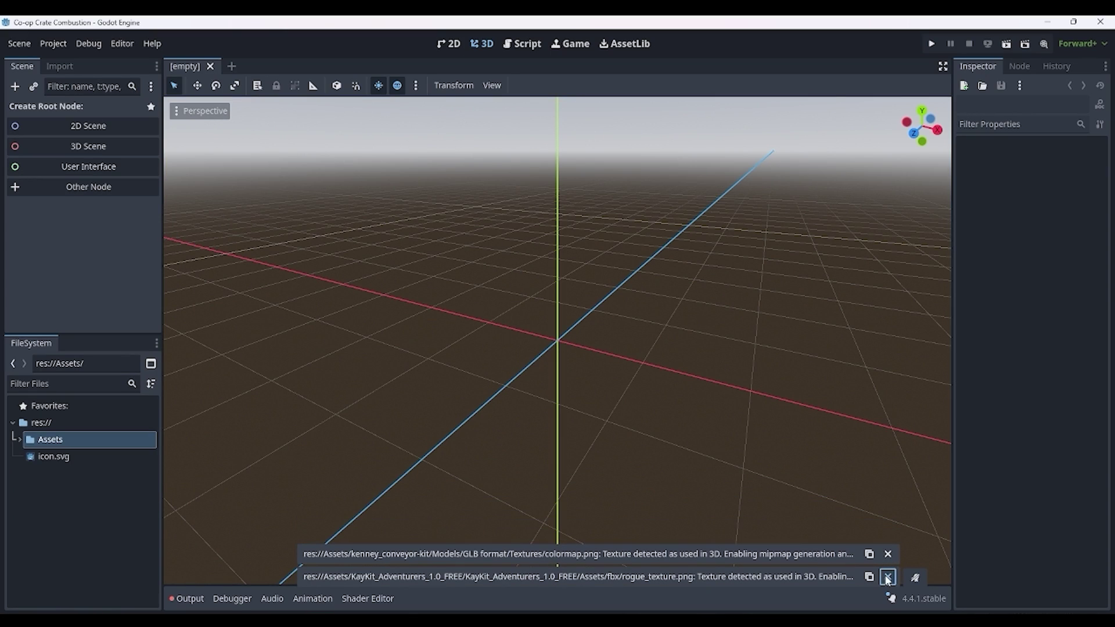
click(887, 576)
click(887, 576)
click(20, 440)
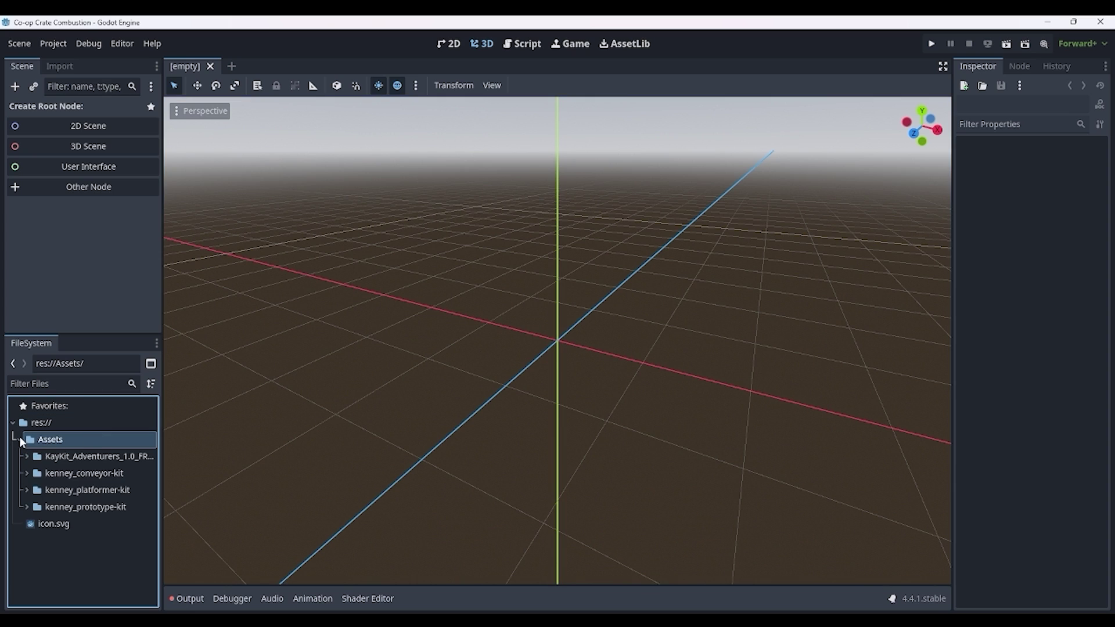
drag(161, 437, 176, 436)
drag(87, 333, 88, 301)
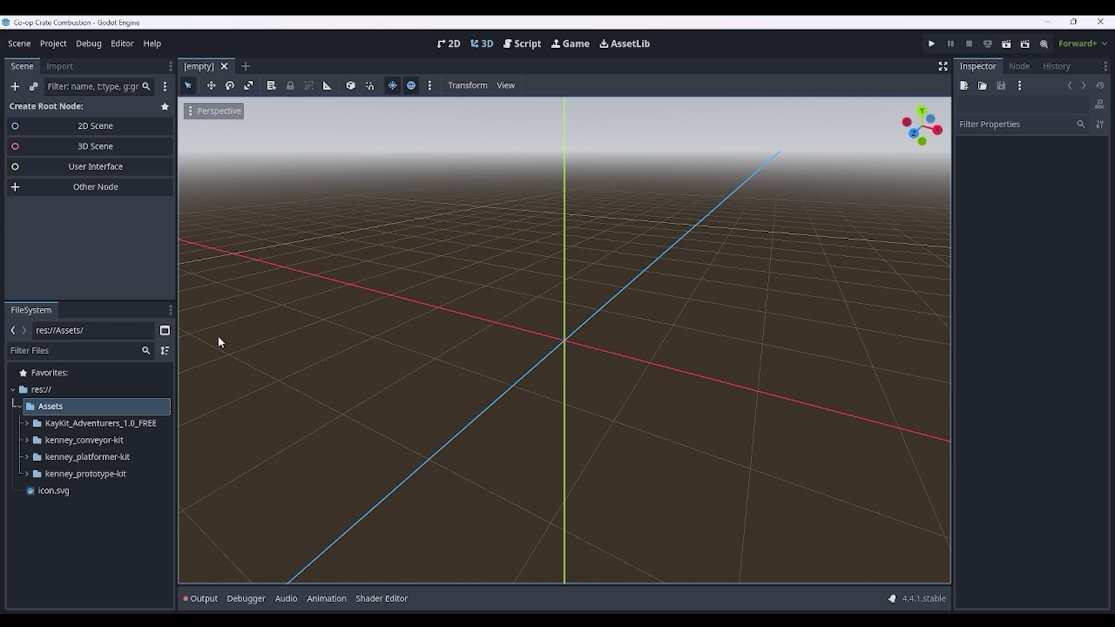
drag(174, 333, 223, 334)
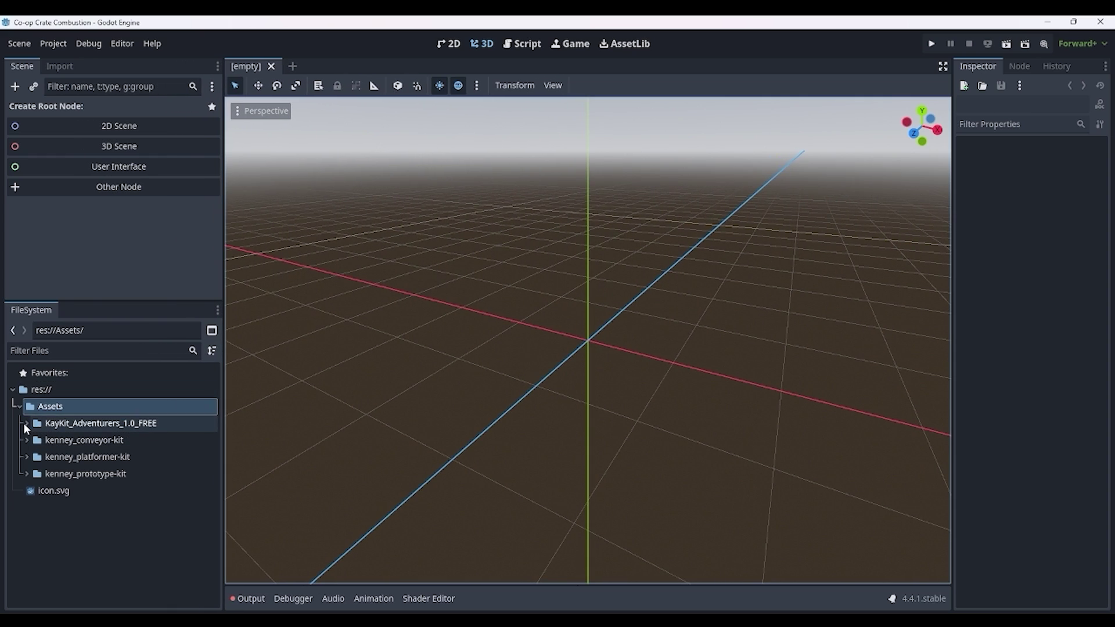
- Expand the KayKit_Adventurers_1.0_FREE folders down to the props' fbx folder
click(26, 423)
click(40, 441)
click(33, 439)
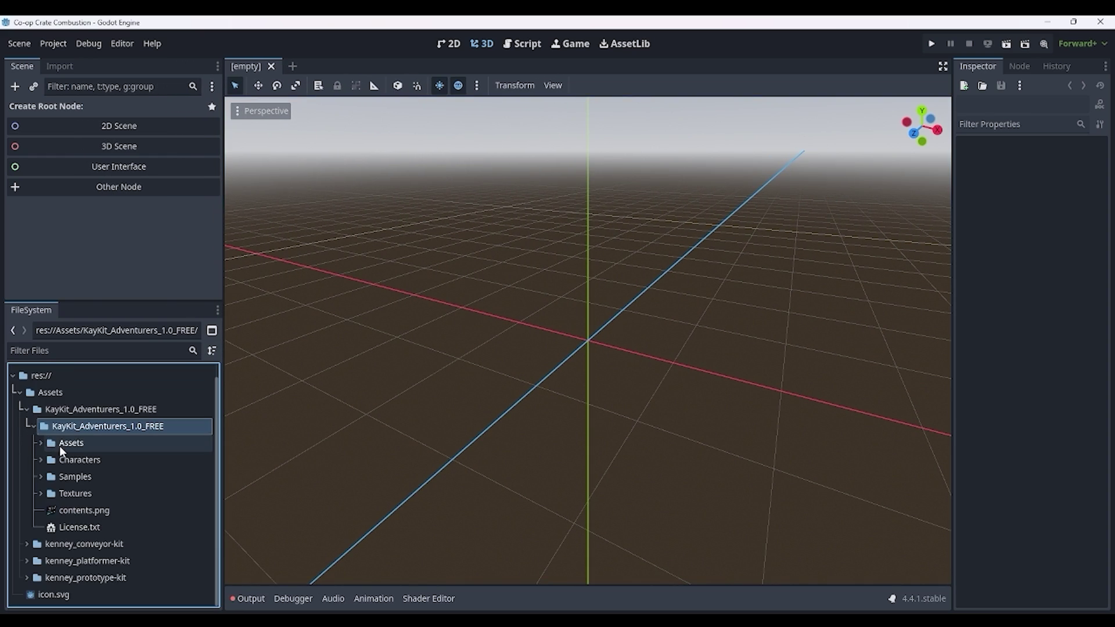
click(40, 443)
click(47, 460)
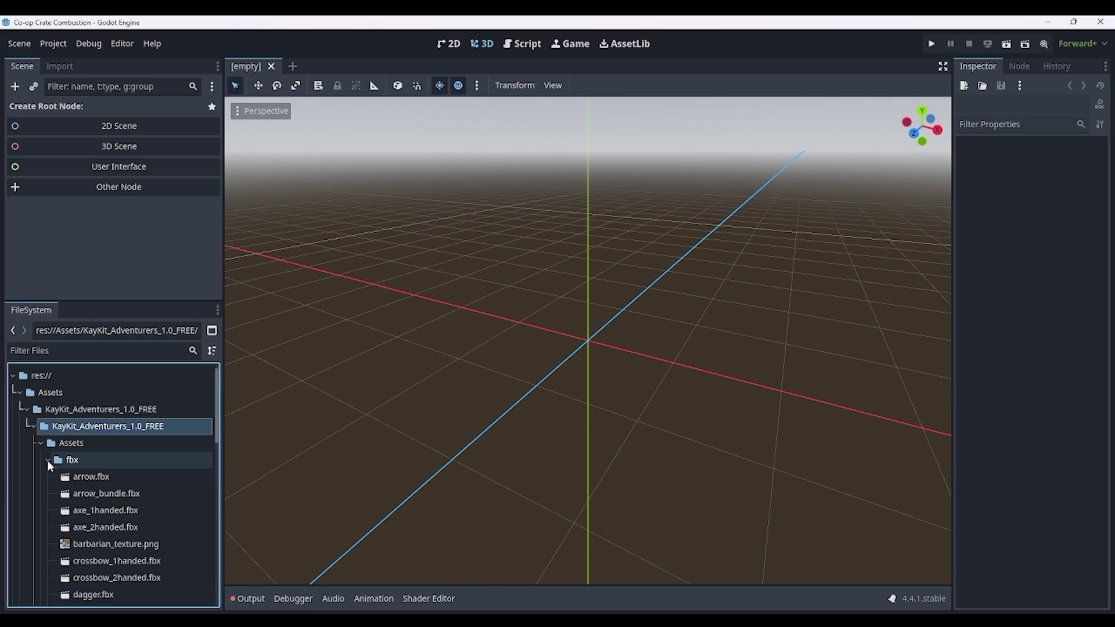
drag(90, 476, 181, 492)
scroll(171, 494, down, 3)
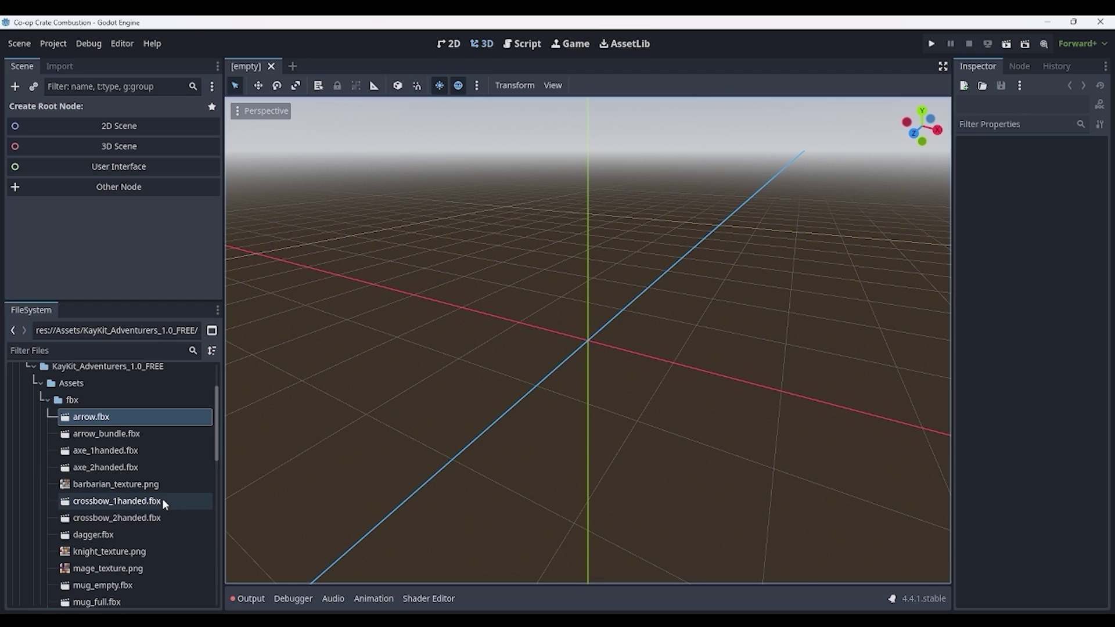
- Open Characters > fbx and drag Barbarian.fbx into the viewport at the origin
click(39, 382)
click(44, 459)
click(41, 459)
scroll(43, 457, down, 2)
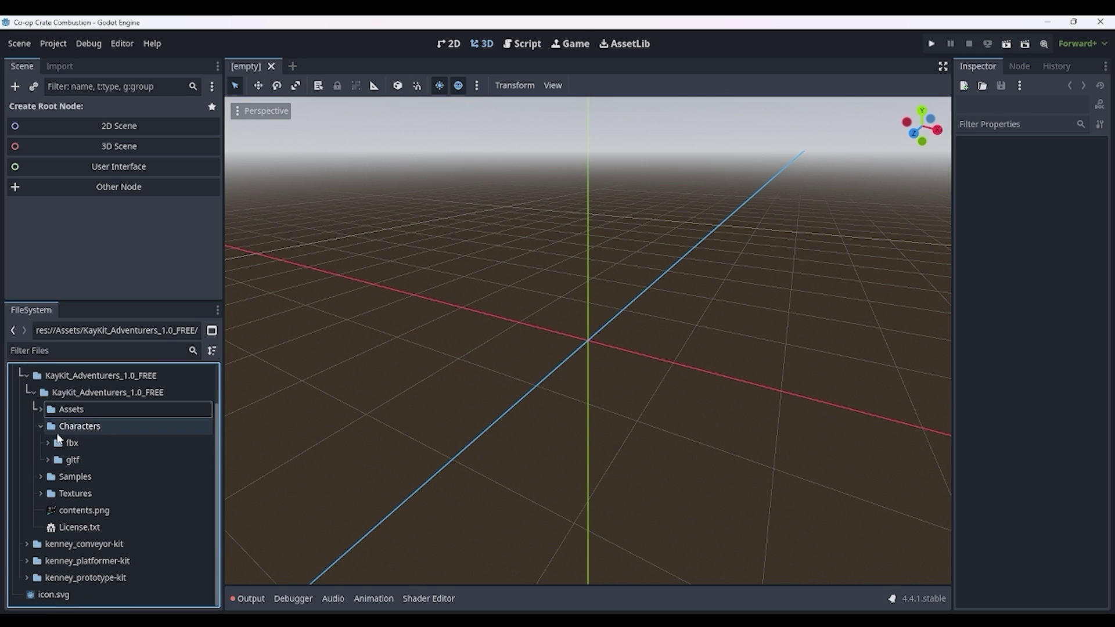
click(48, 442)
click(94, 461)
drag(247, 450, 583, 380)
middle_drag(560, 386, 668, 146)
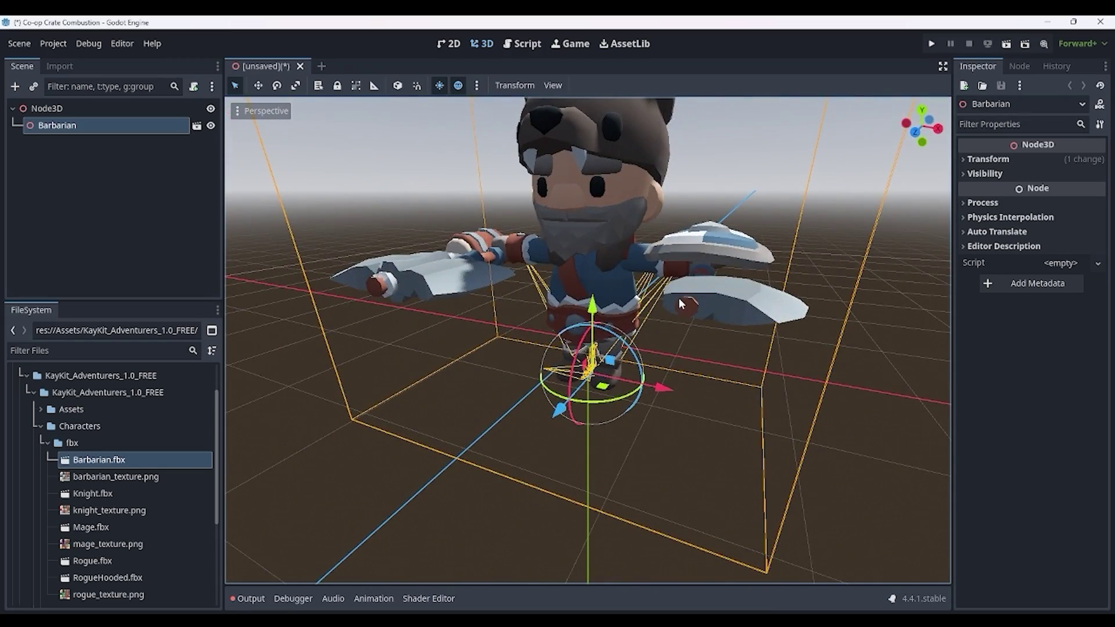
middle_drag(680, 303, 622, 418)
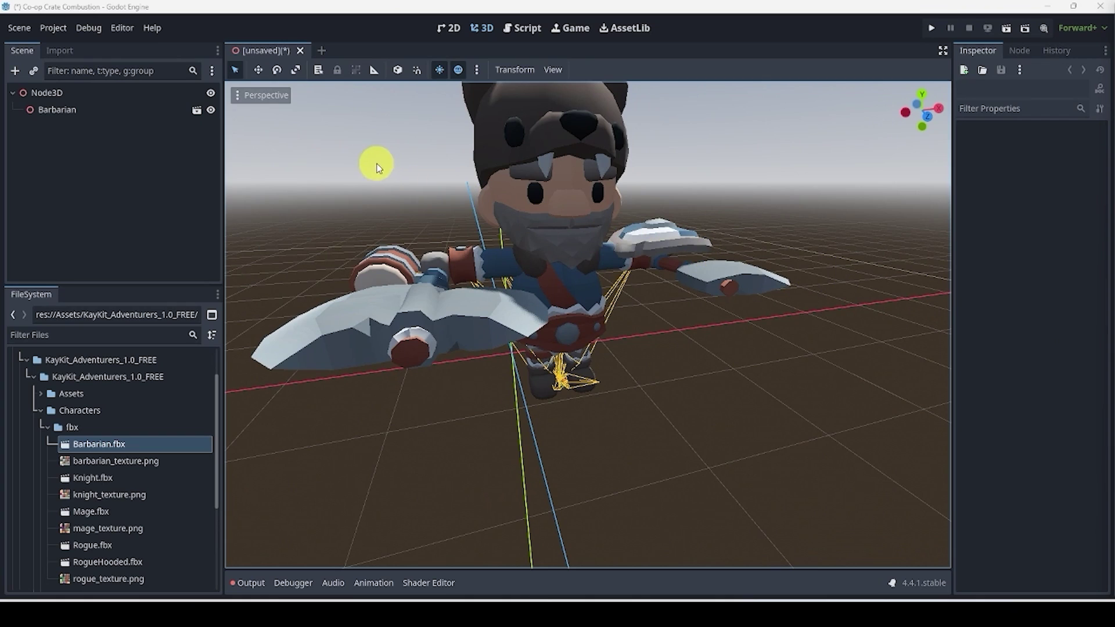
middle_drag(310, 87, 463, 259)
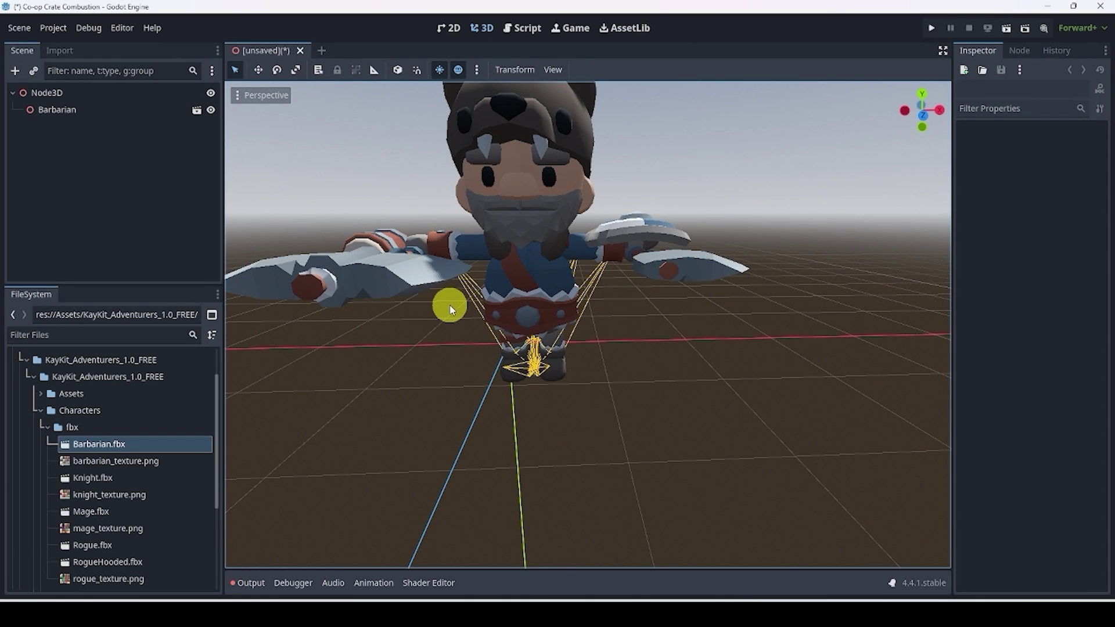
- Switch to the 2D workspace and zoom and pan around the empty canvas
click(451, 28)
scroll(558, 220, down, 1)
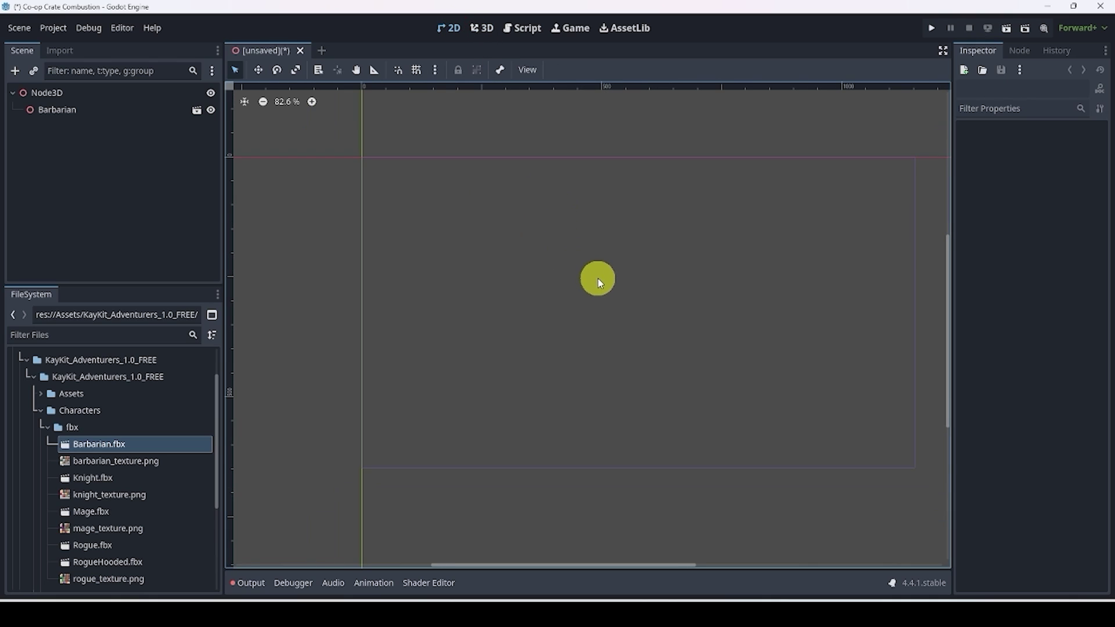
middle_drag(807, 239, 789, 244)
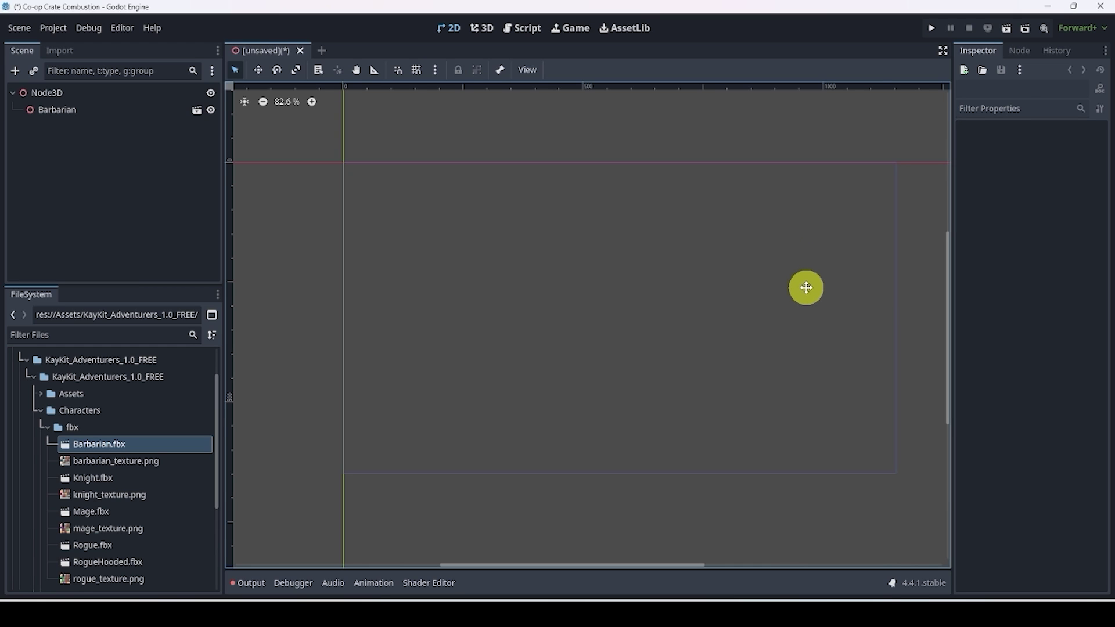
middle_drag(804, 286, 748, 269)
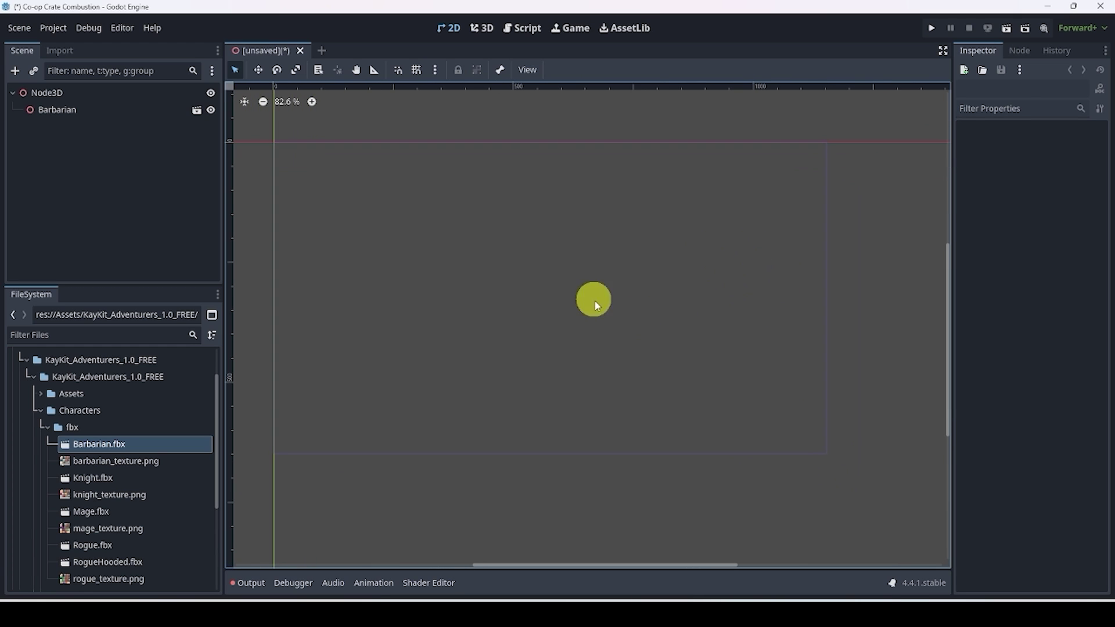
drag(948, 274, 949, 269)
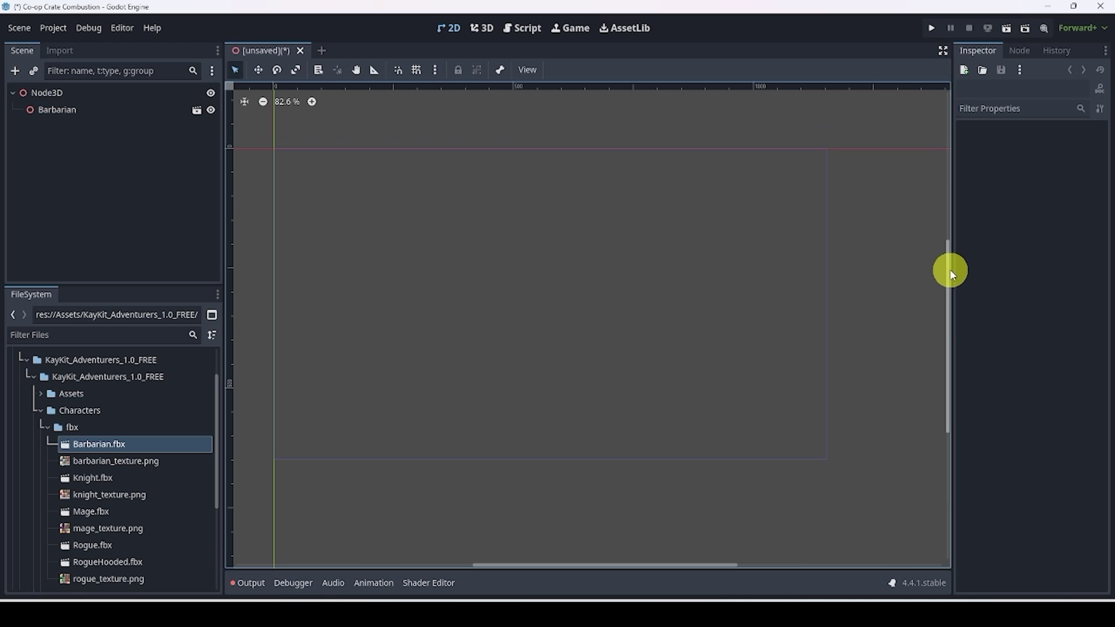
- Switch to the 3D workspace and orbit and zoom around the Barbarian from several angles
click(486, 29)
middle_drag(373, 283, 483, 289)
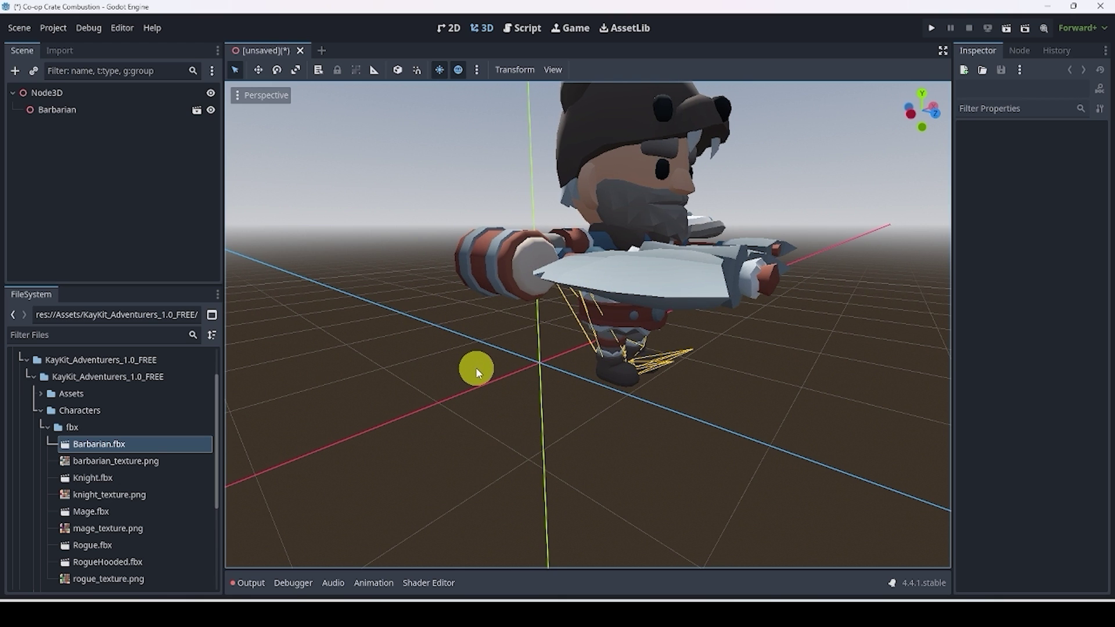
middle_drag(474, 370, 500, 162)
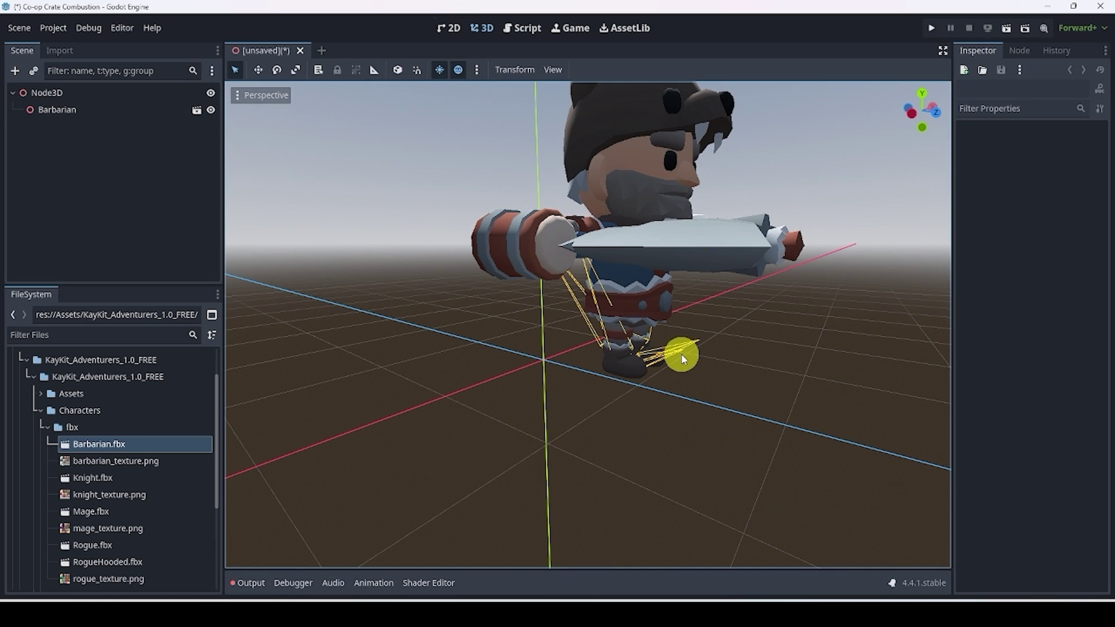
middle_drag(754, 302, 630, 340)
scroll(682, 323, down, 2)
scroll(597, 331, up, 2)
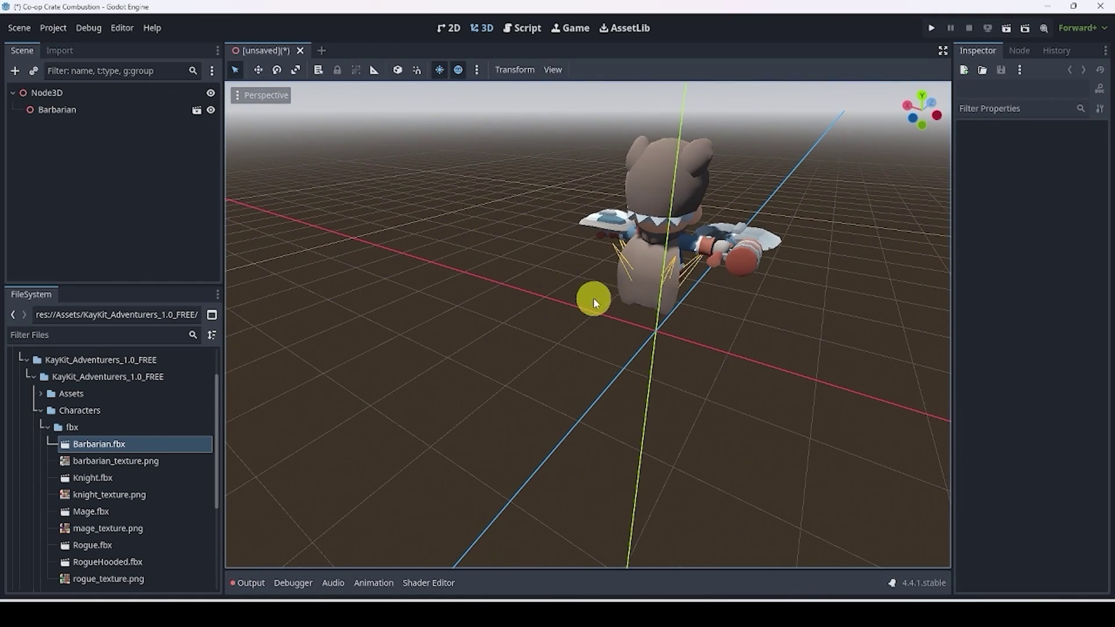
middle_drag(547, 330, 569, 268)
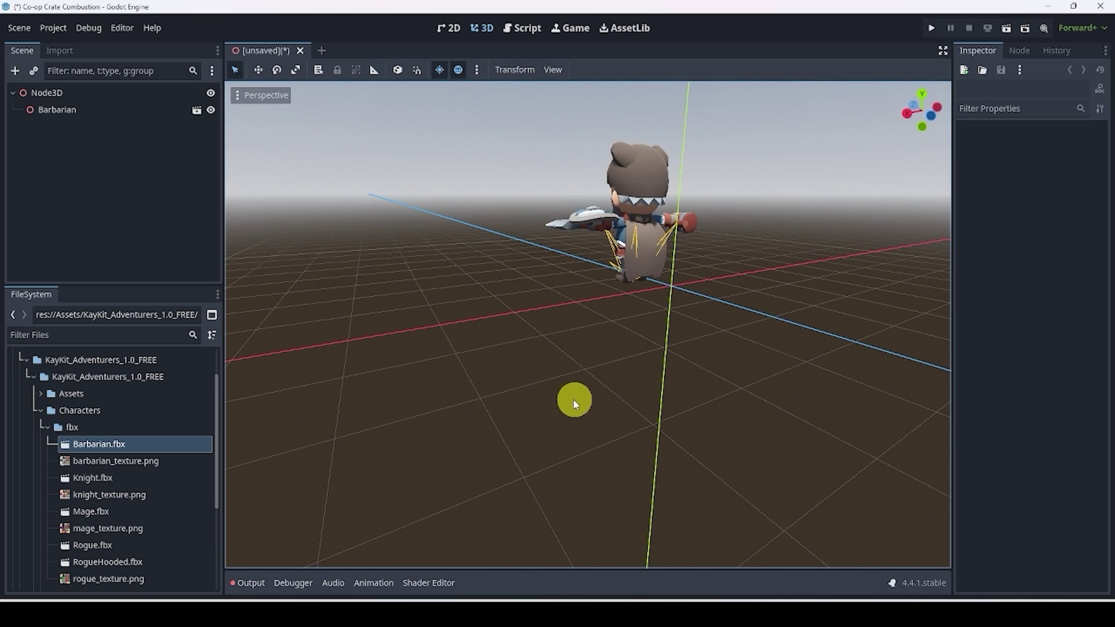
middle_drag(575, 402, 551, 364)
middle_drag(443, 329, 871, 374)
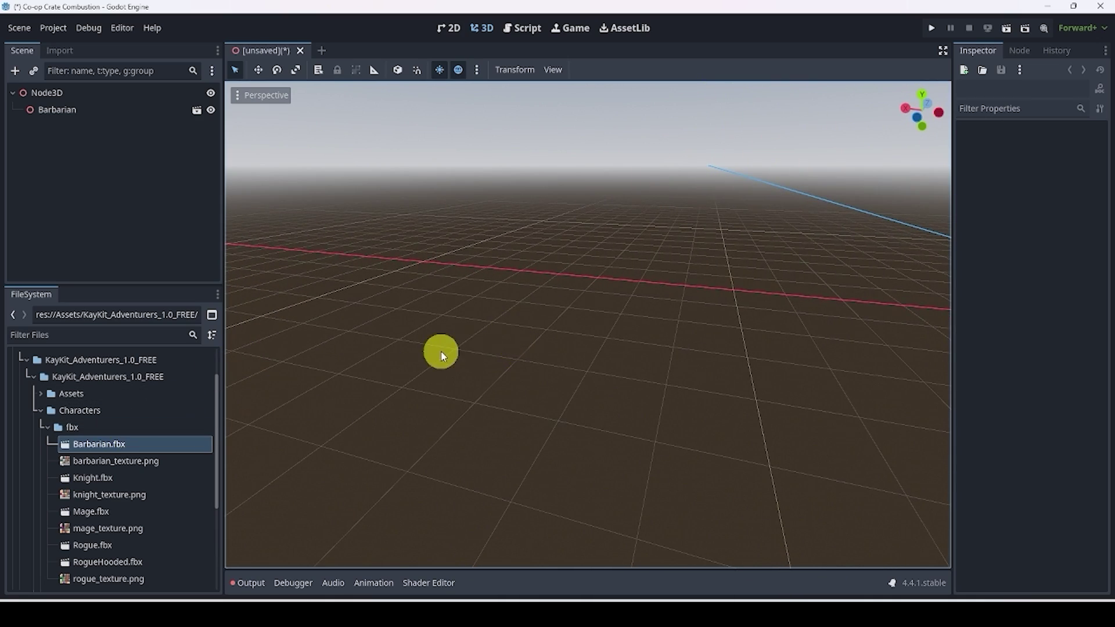
middle_drag(440, 351, 311, 346)
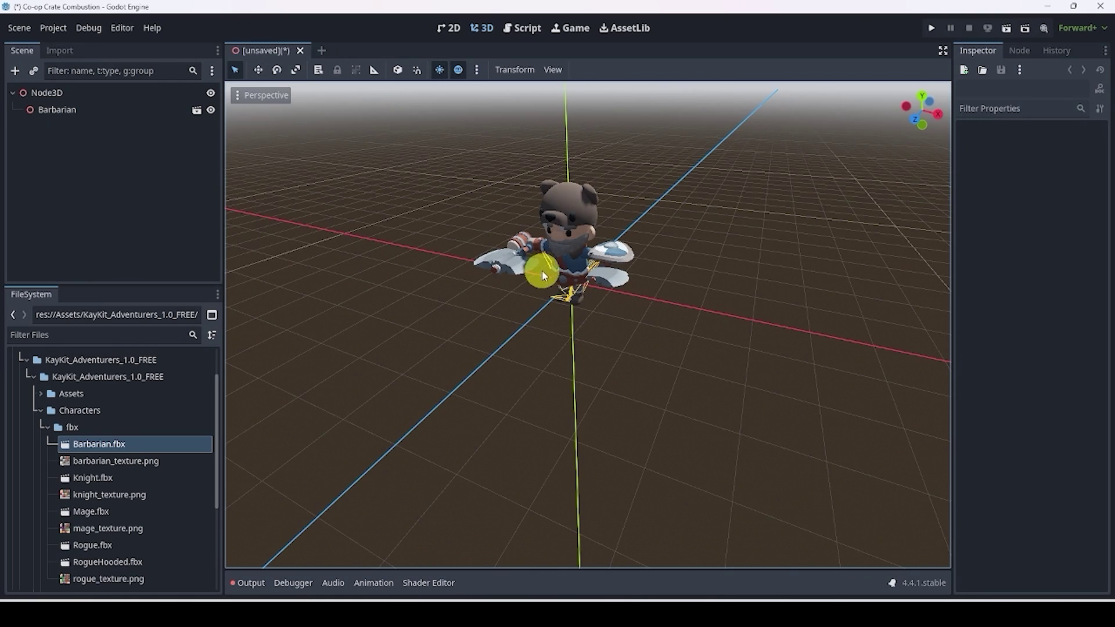
middle_drag(540, 273, 555, 298)
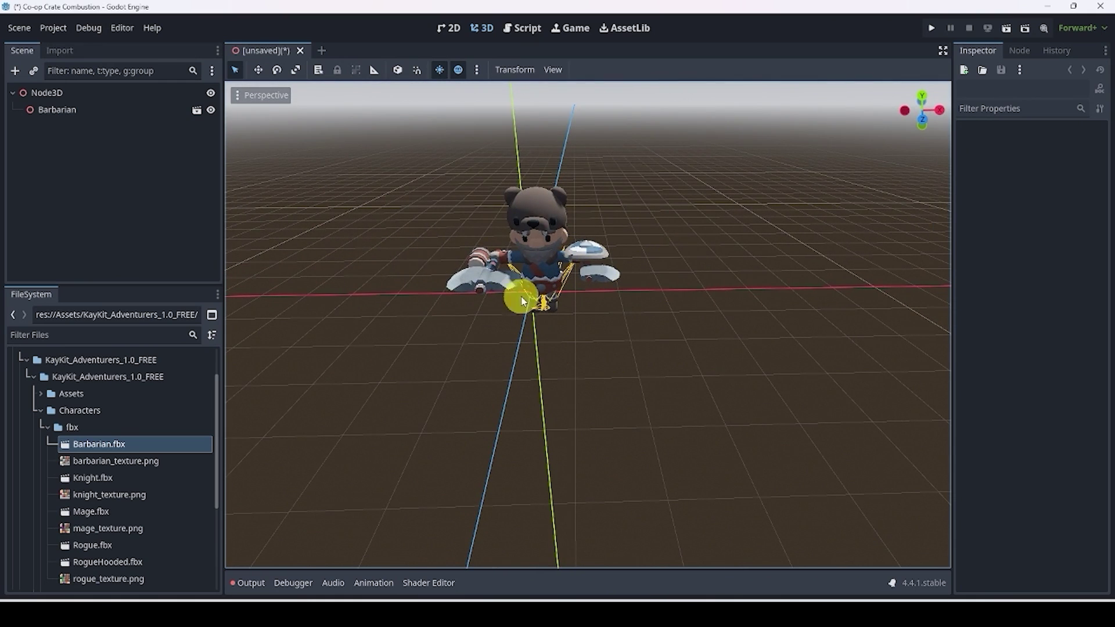
- Delete the Barbarian node after confirming, then orbit the empty viewport around the origin
click(119, 114)
key(Delete)
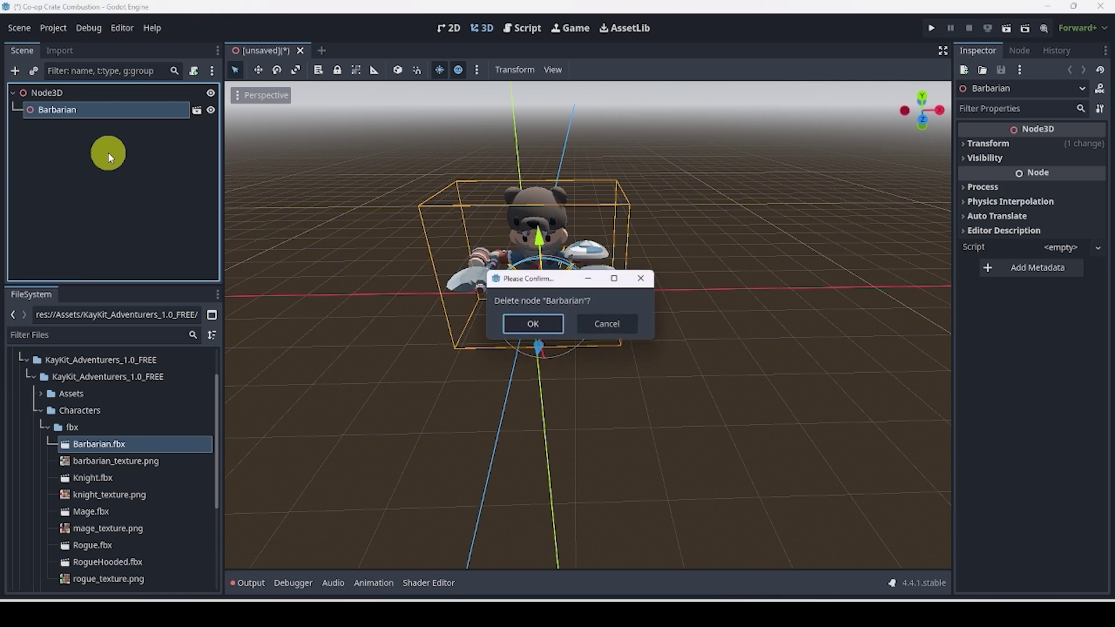
key(Return)
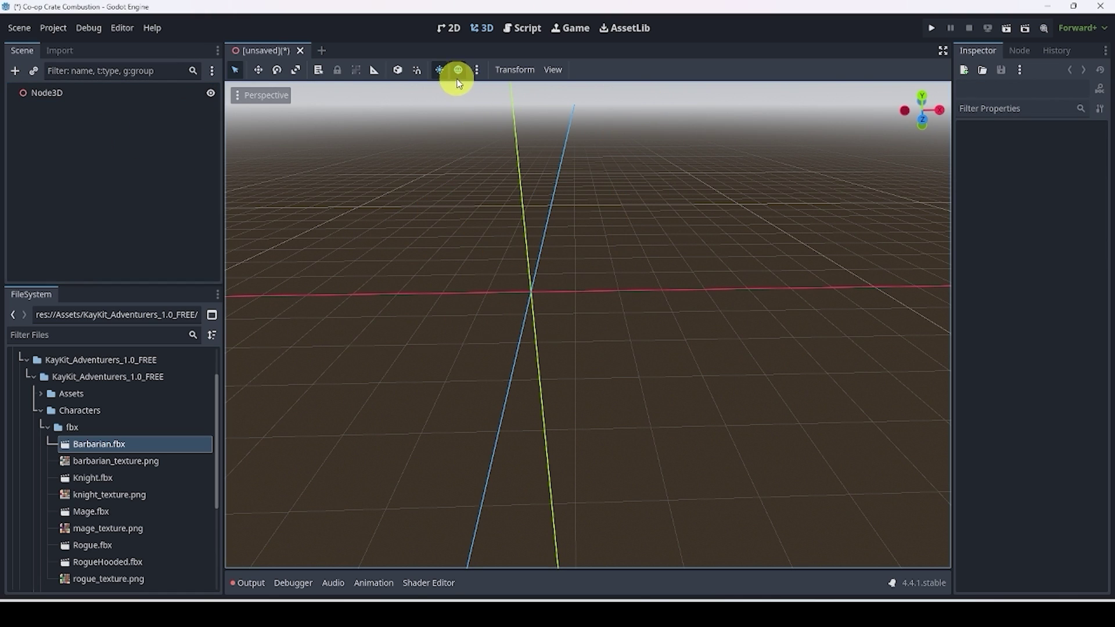
middle_drag(441, 168, 325, 146)
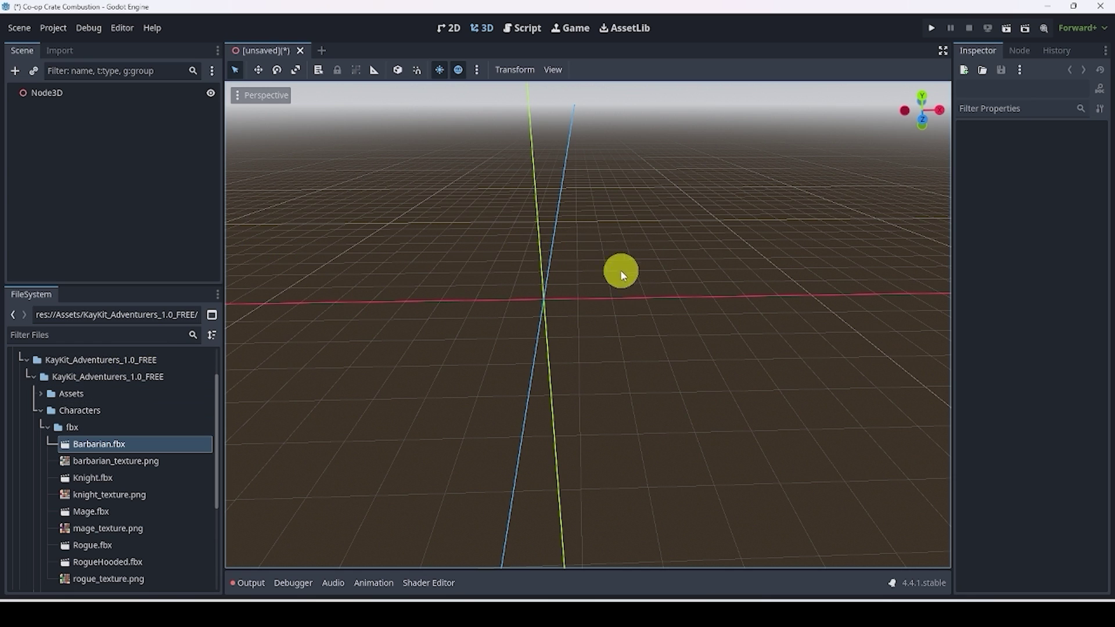
middle_drag(664, 328, 614, 359)
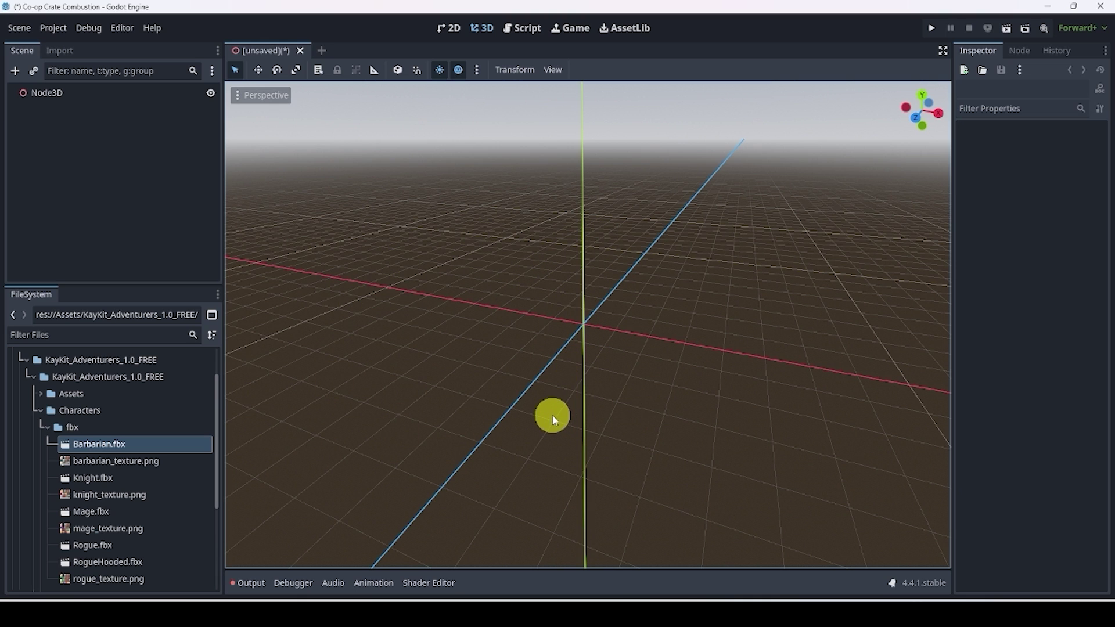
middle_drag(479, 362, 503, 243)
scroll(562, 326, down, 2)
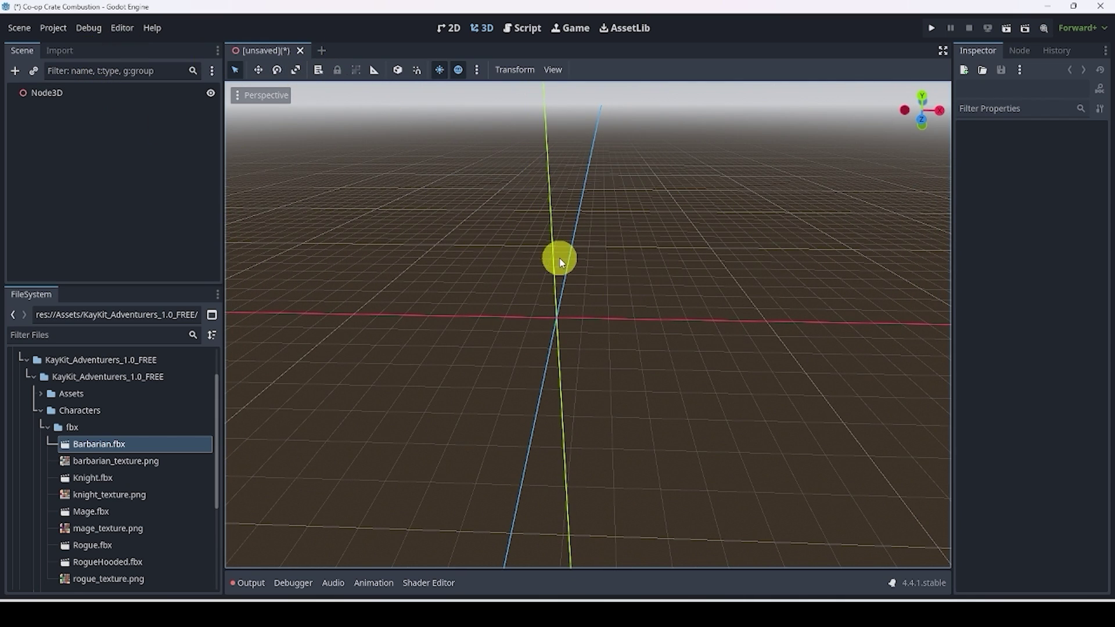
- Start saving the scene as 'Level 0' and create a new 'Scenes' folder
key(ctrl+s)
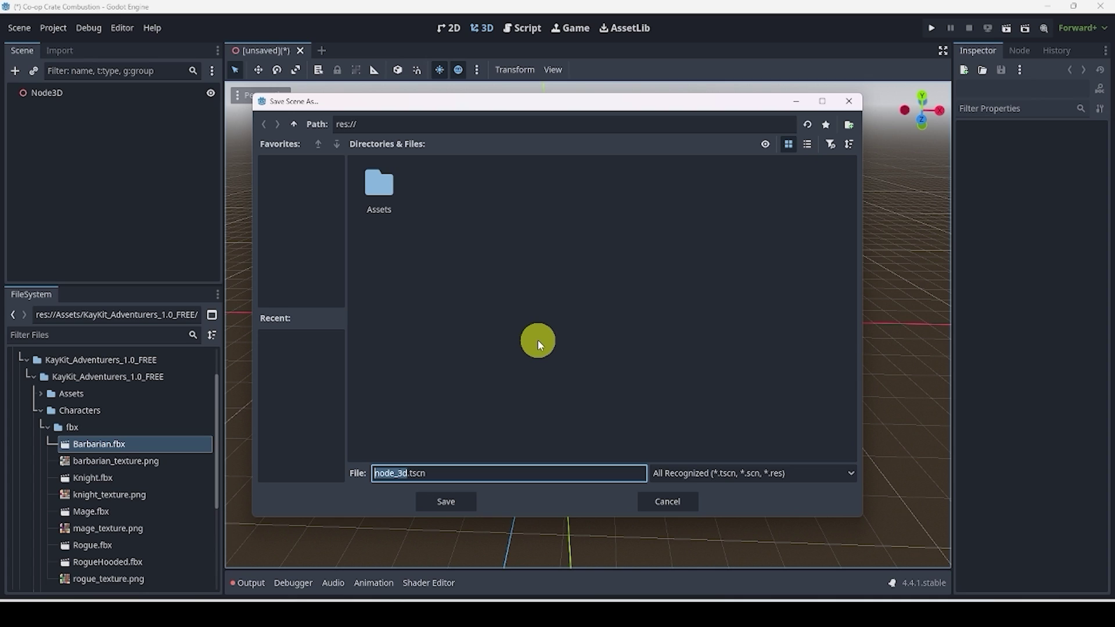
key(BackSpace)
text(Level 0)
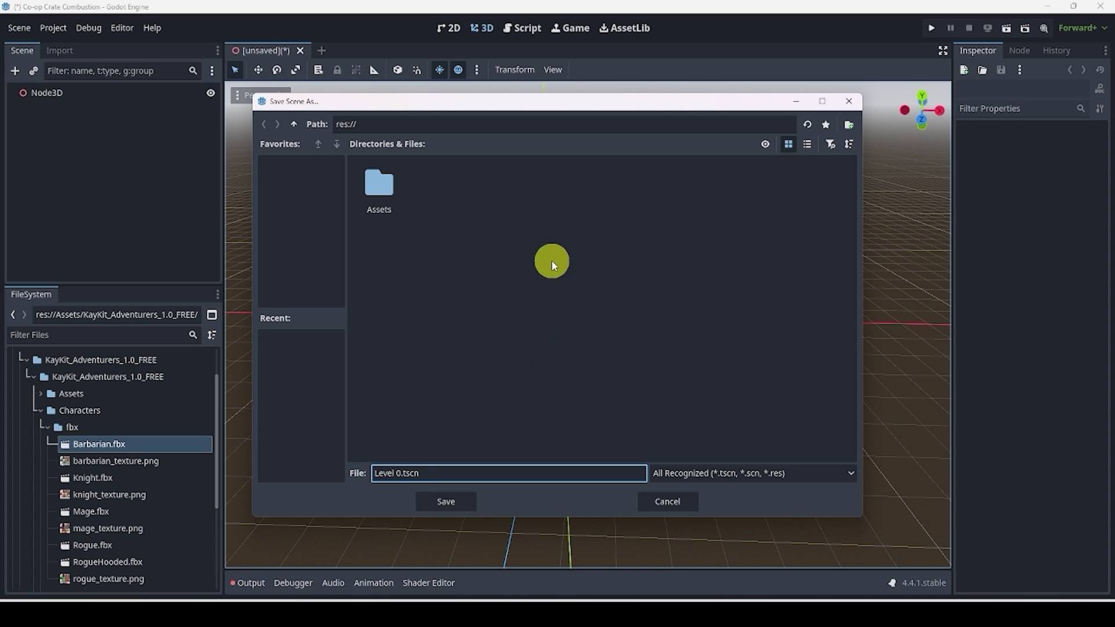
right_click(545, 257)
click(576, 265)
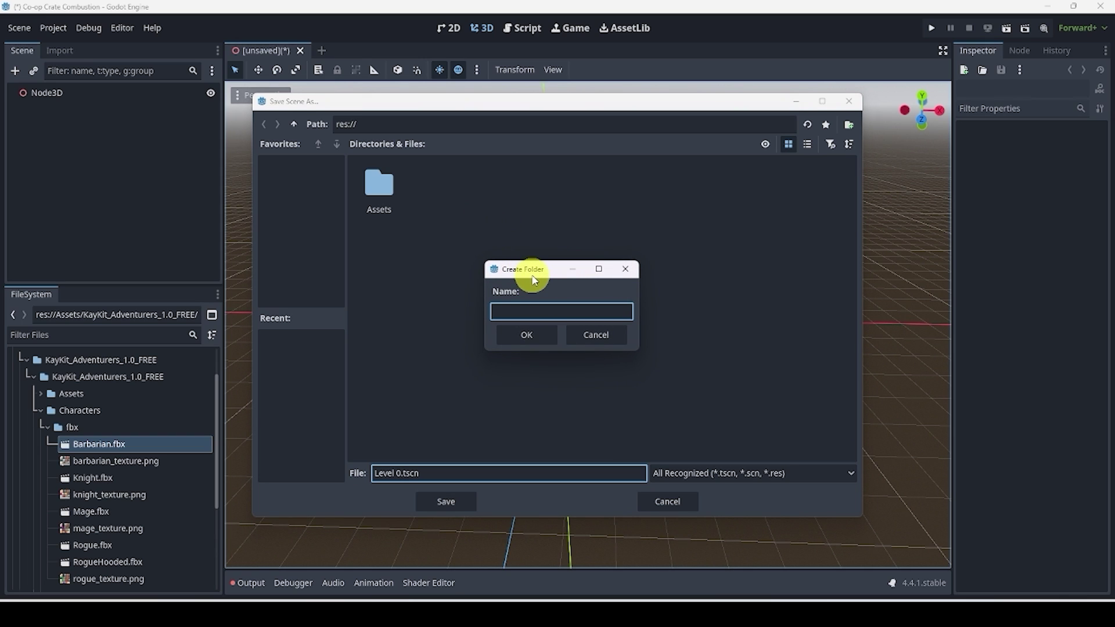
text(Scenes)
click(525, 331)
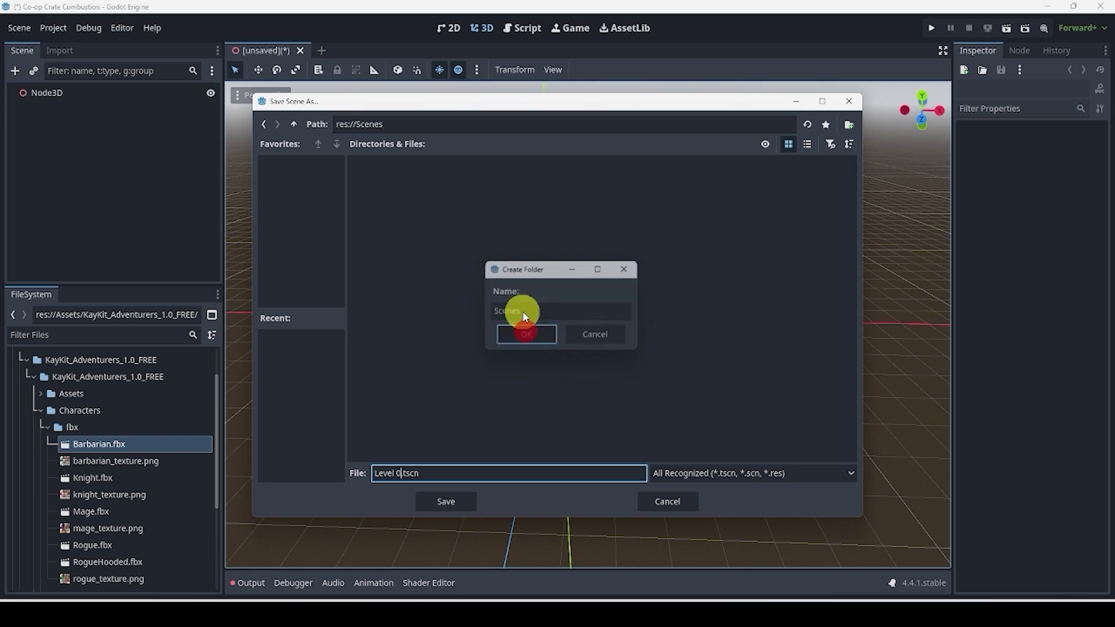
- Create a 'Levels' folder inside Scenes and save Level 0.tscn there
right_click(476, 238)
click(500, 256)
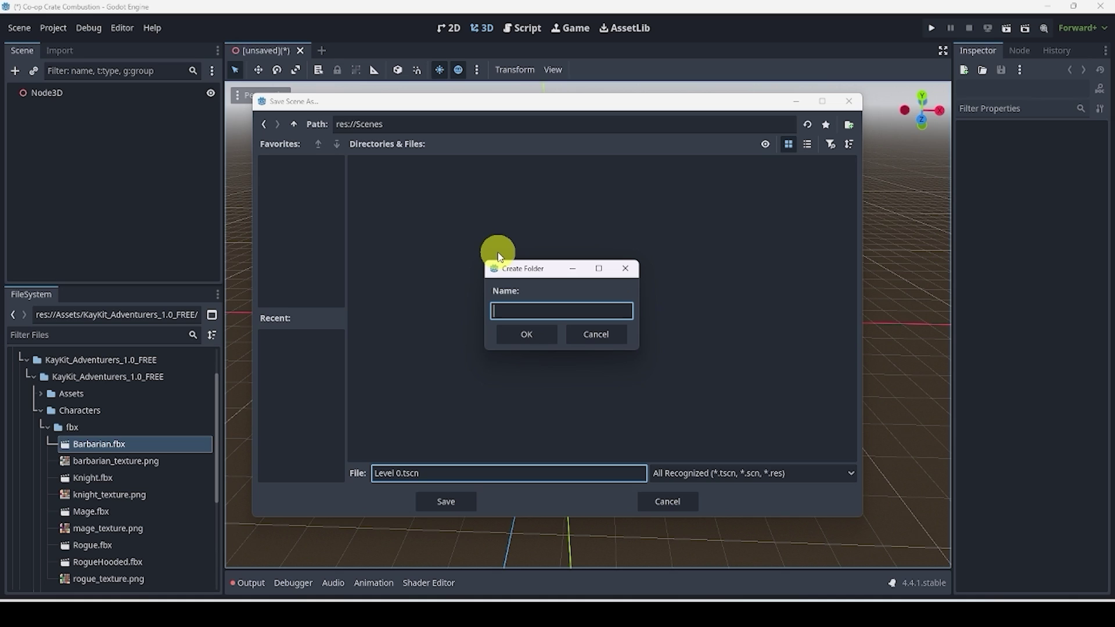
key(Return)
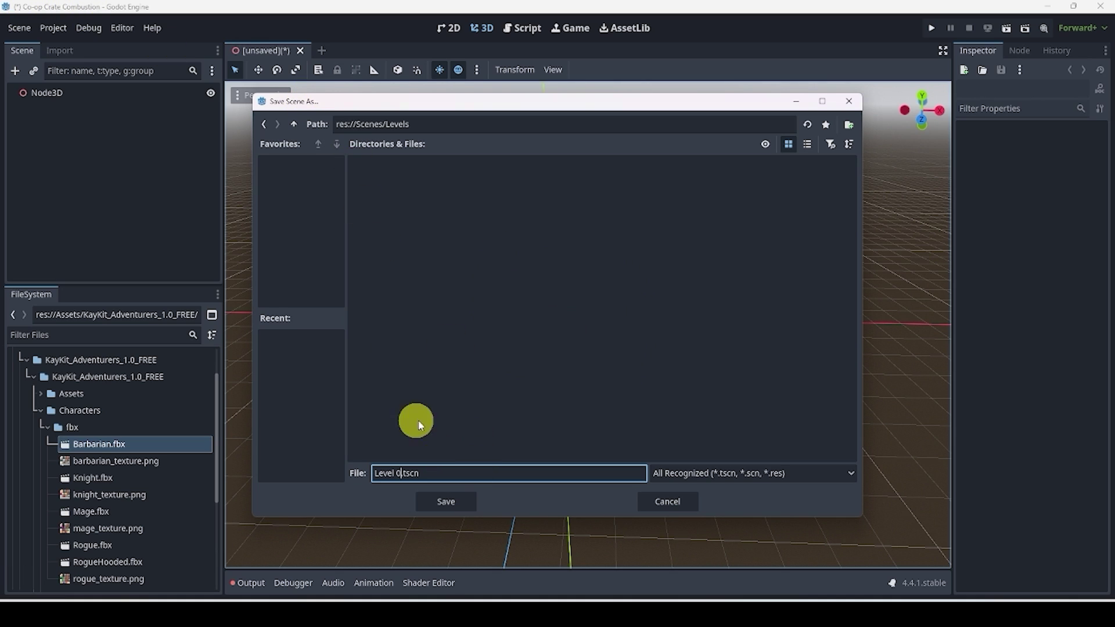
click(445, 499)
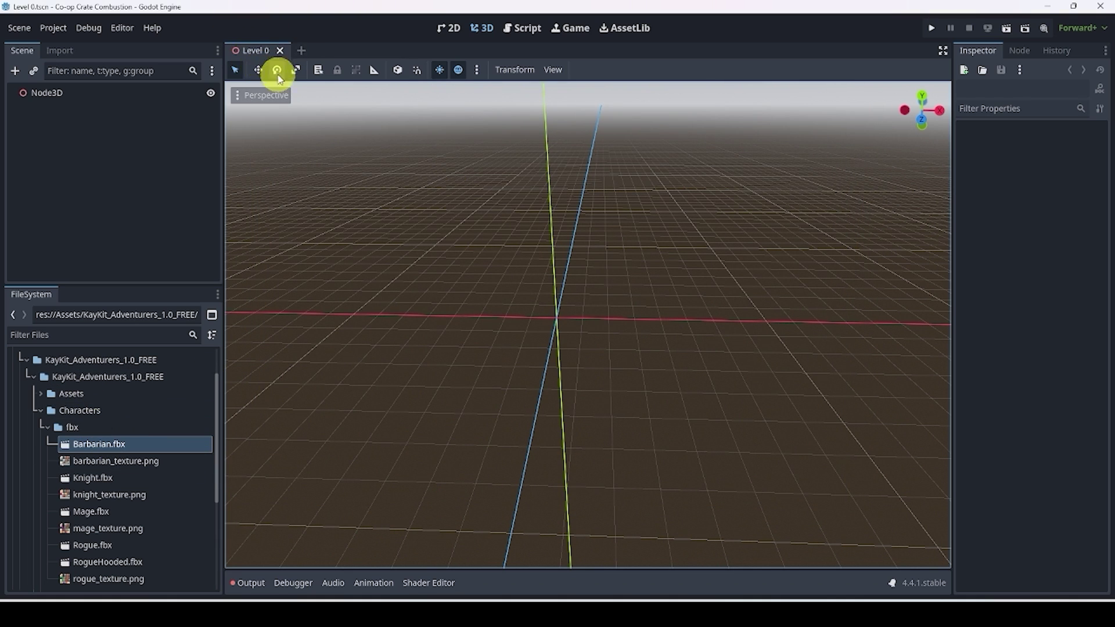
- Run the project and set the current scene, Level 0, as the main scene
click(932, 28)
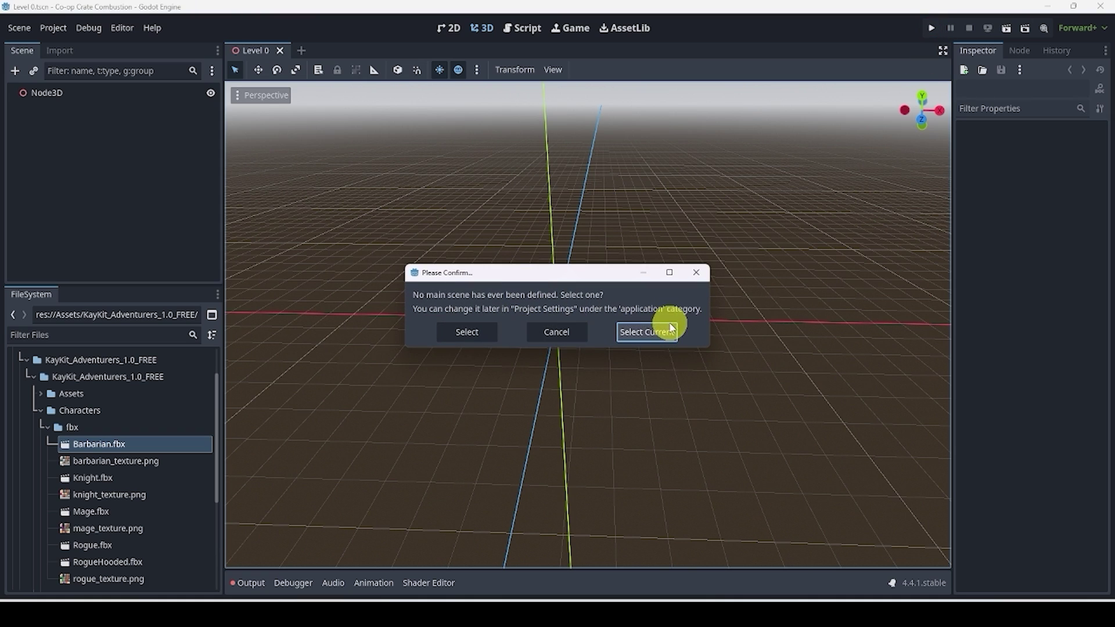
click(657, 335)
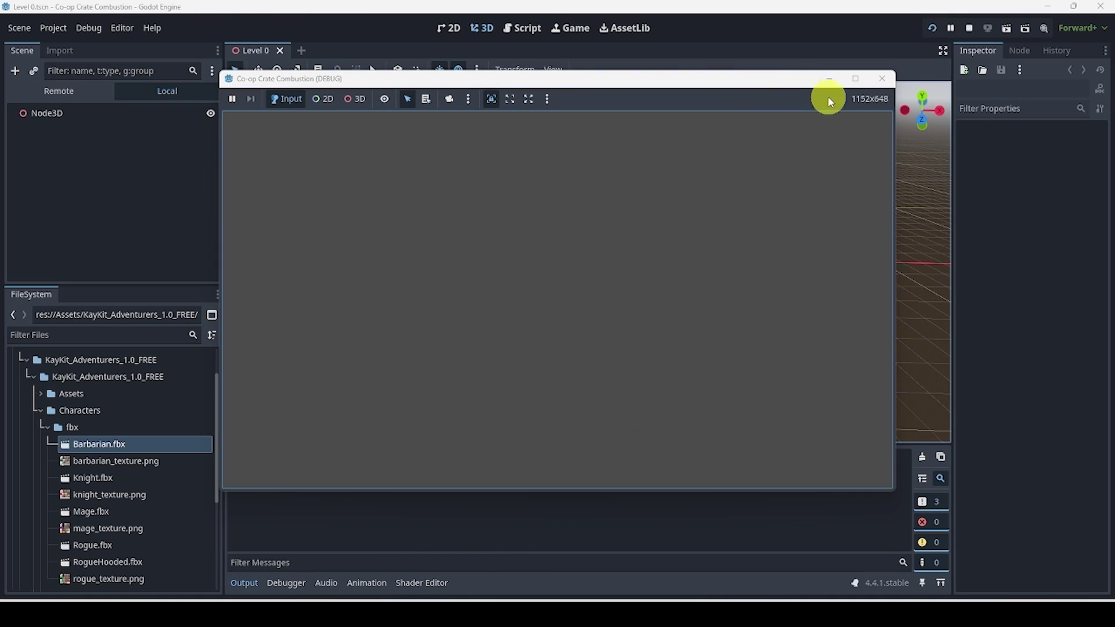
click(881, 81)
- Drag Barbarian.fbx into the 3D viewport and test-run the level
drag(127, 444, 567, 256)
scroll(567, 256, up, 3)
middle_drag(567, 256, 546, 297)
click(931, 28)
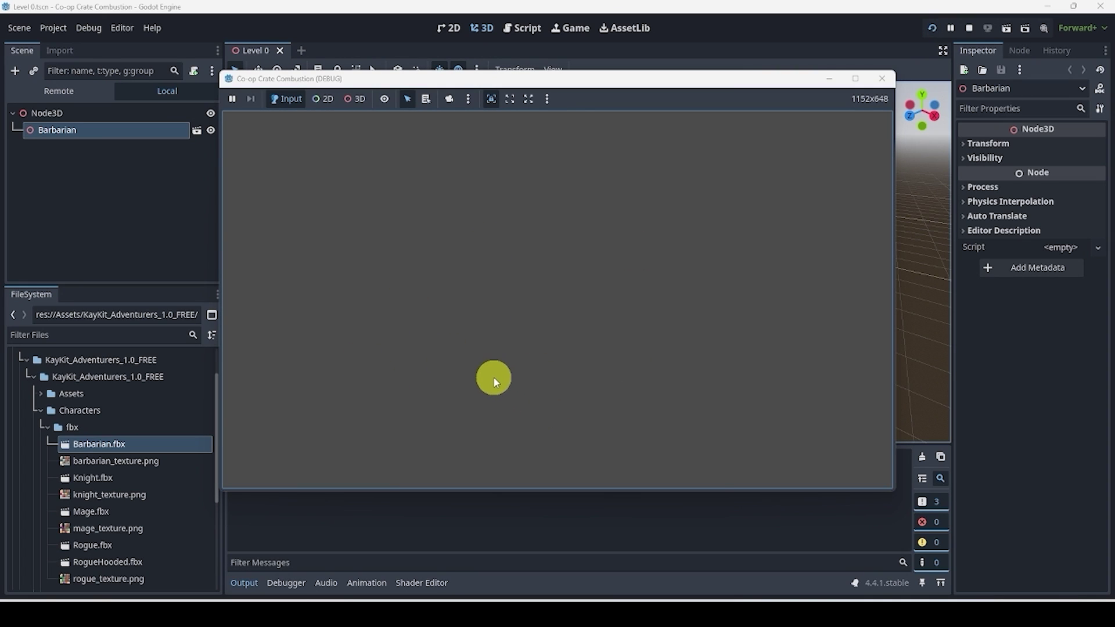
click(874, 81)
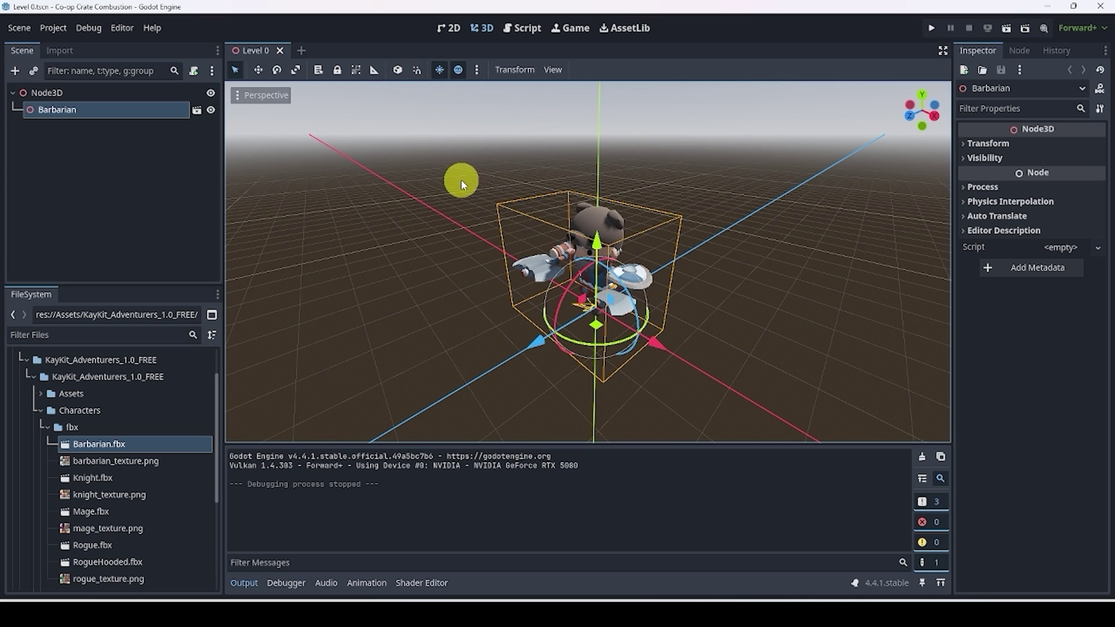
- Glance at the 2D workspace, return to 3D, and select the root Node3D
click(456, 28)
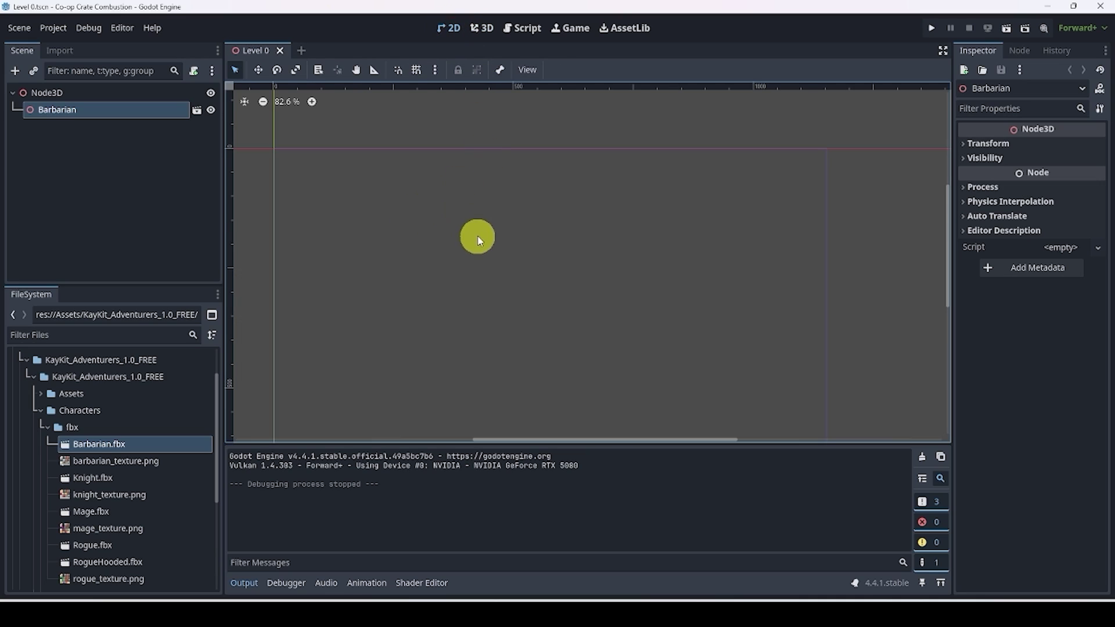
scroll(478, 239, down, 1)
scroll(577, 289, down, 2)
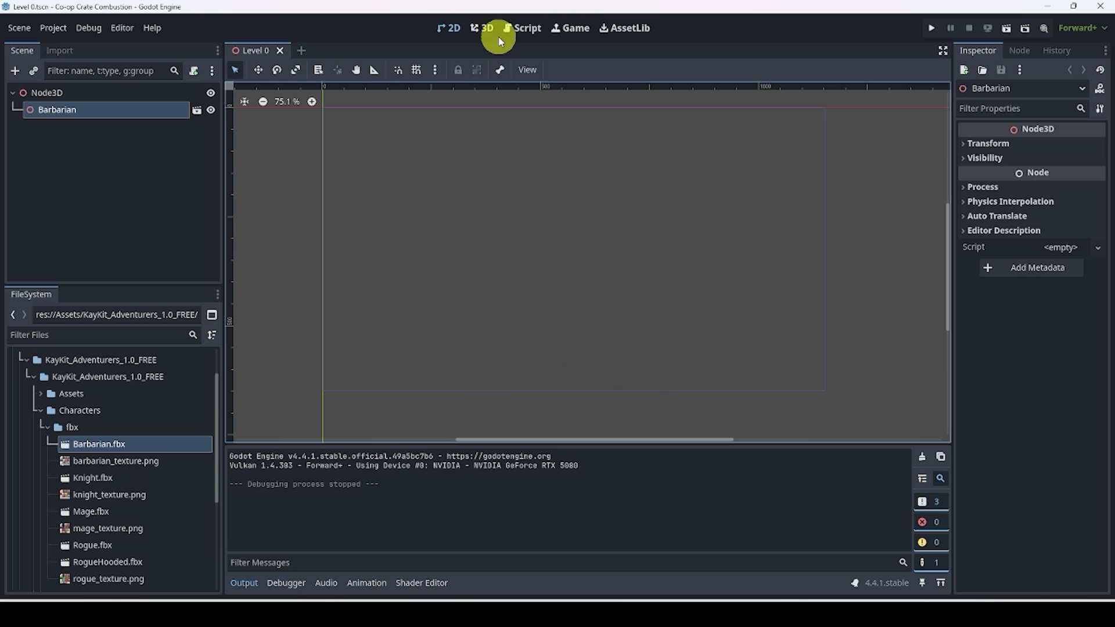
click(481, 29)
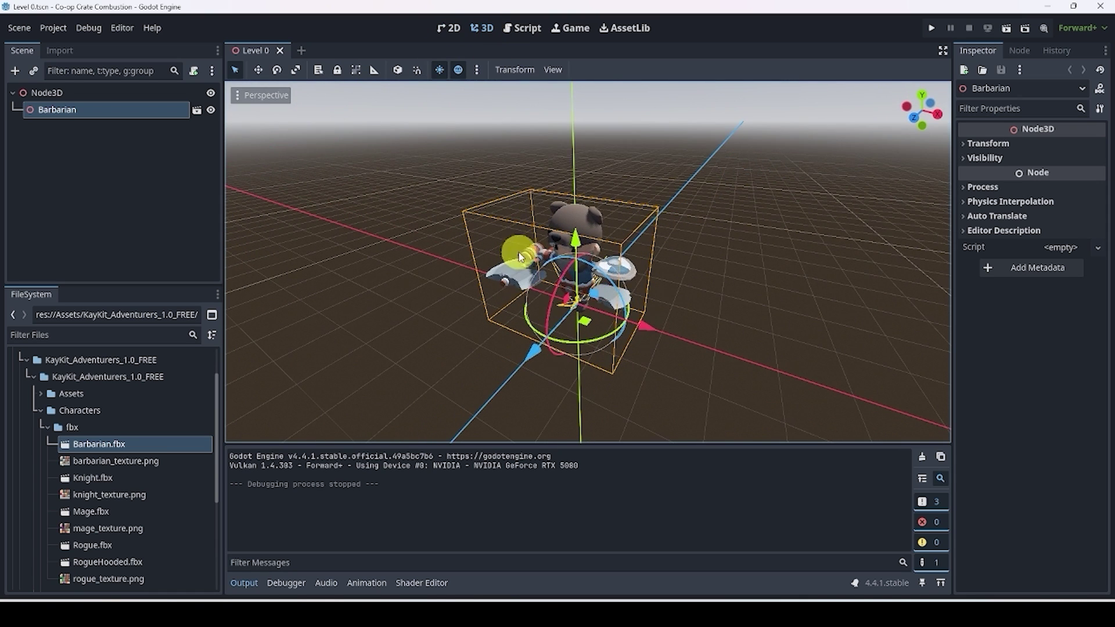
scroll(581, 294, down, 2)
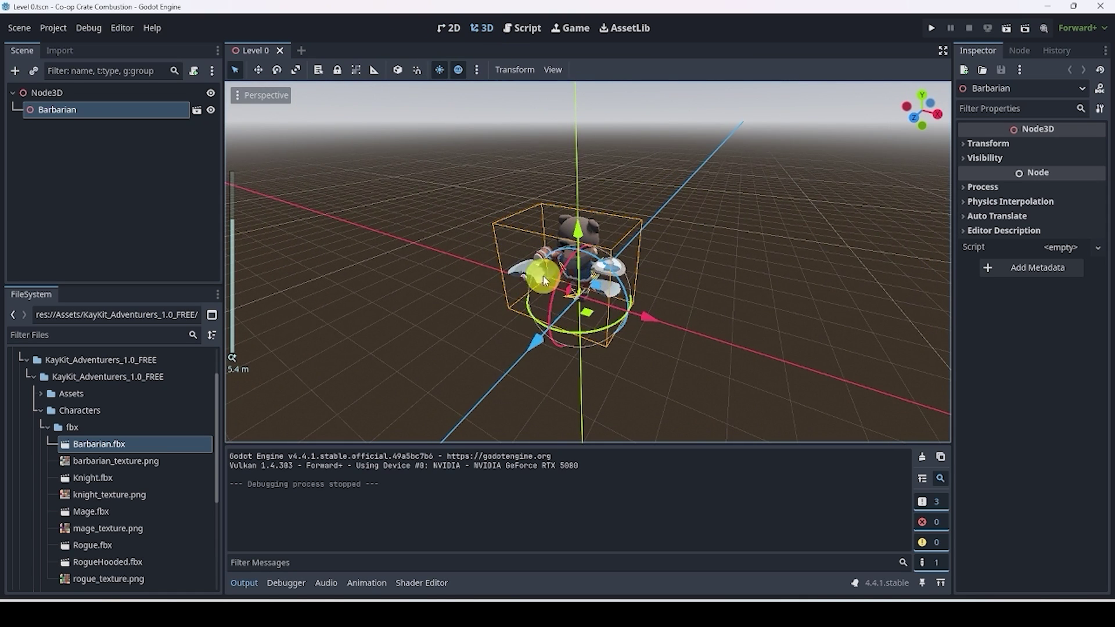
click(49, 92)
- Add a Camera3D child under Node3D, found by searching 'camera'
click(16, 71)
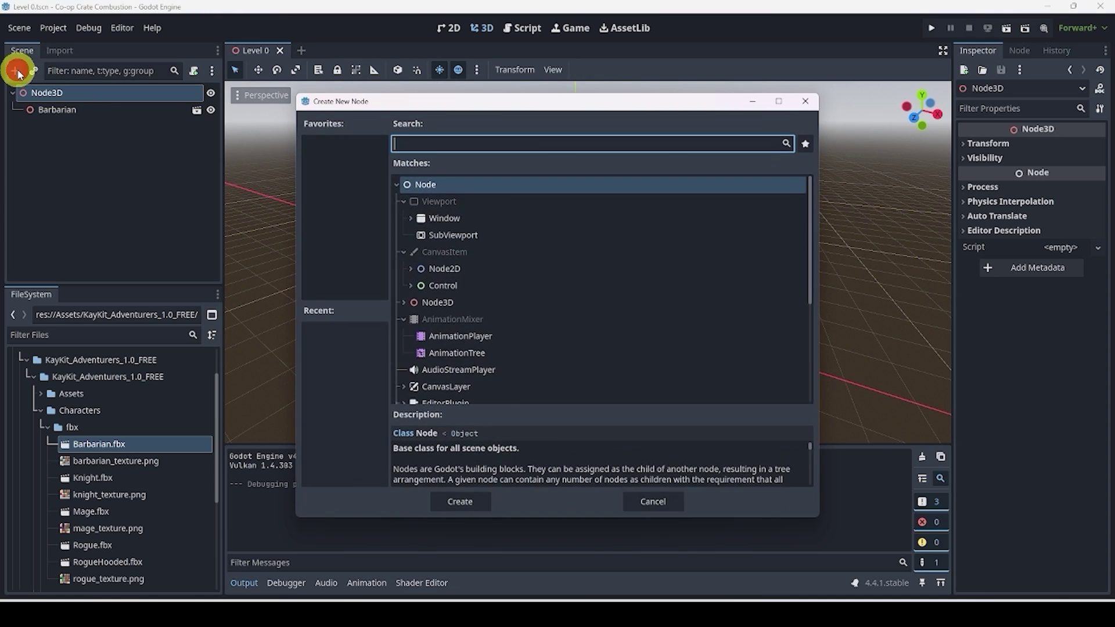
text(camera)
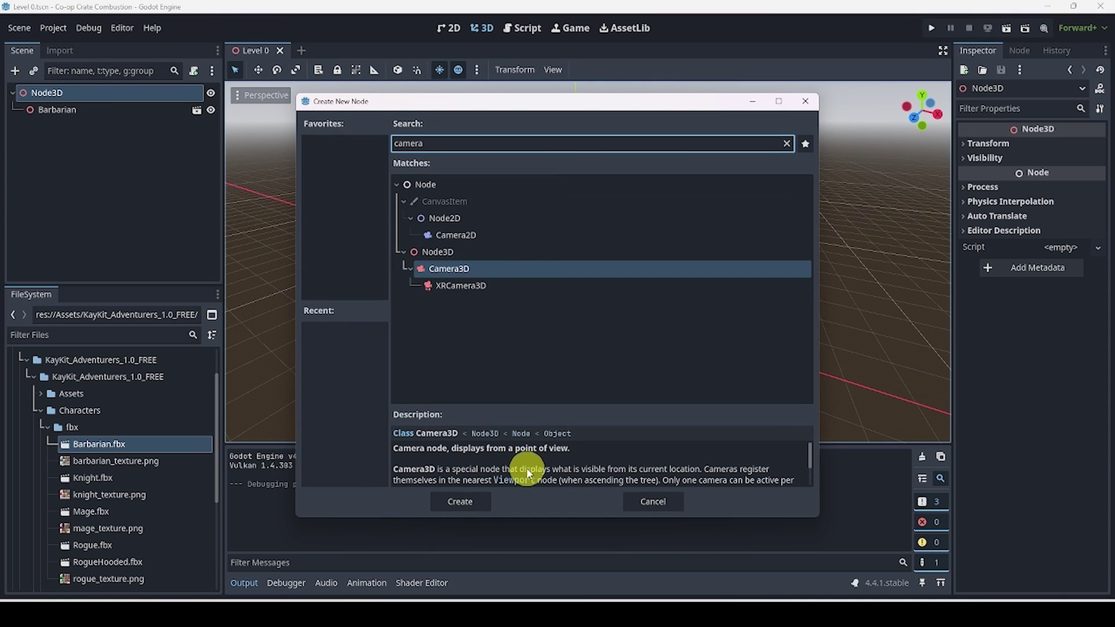
key(Return)
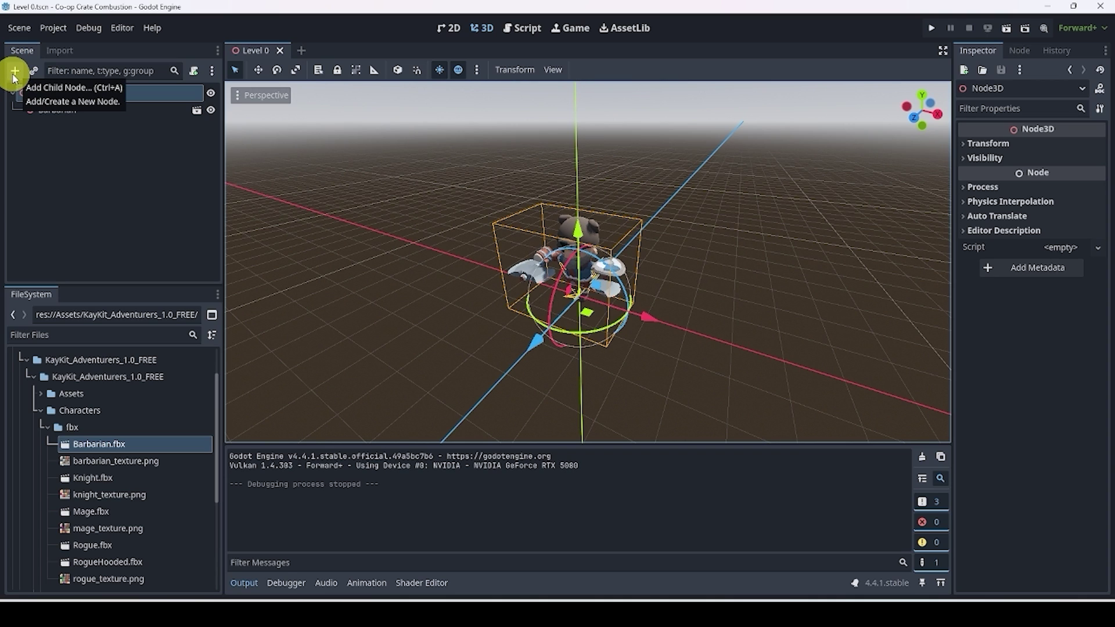
click(14, 73)
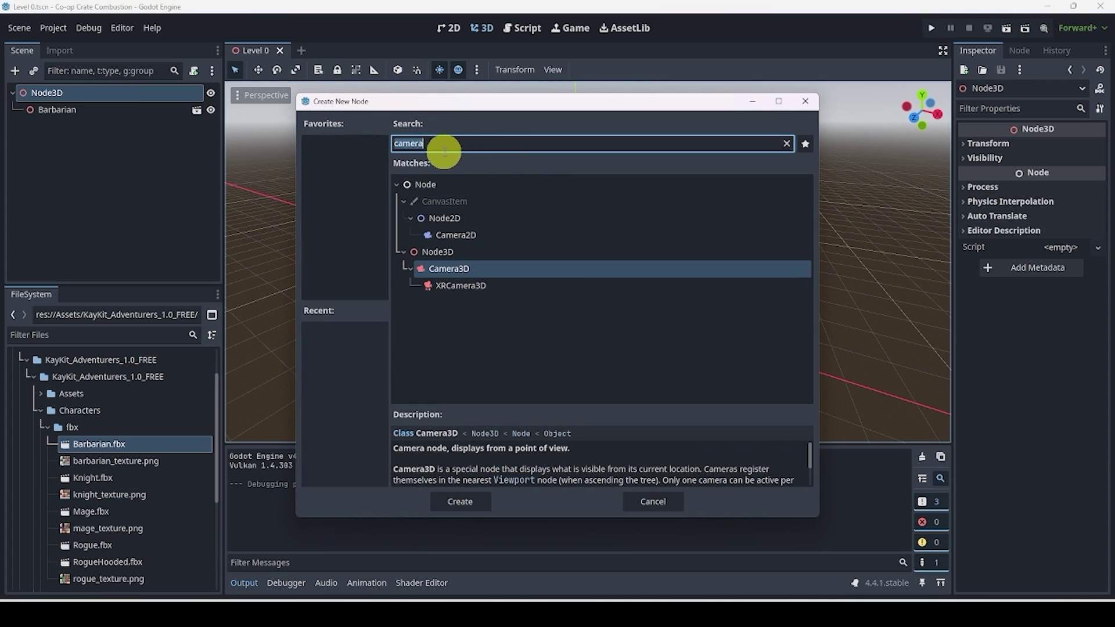
click(470, 234)
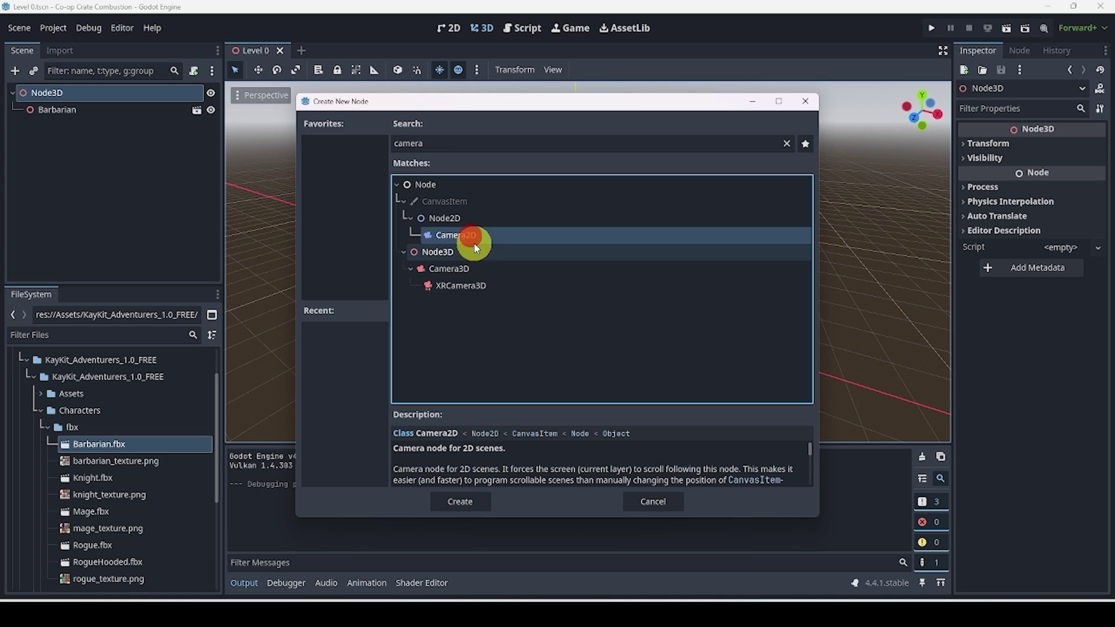
click(479, 275)
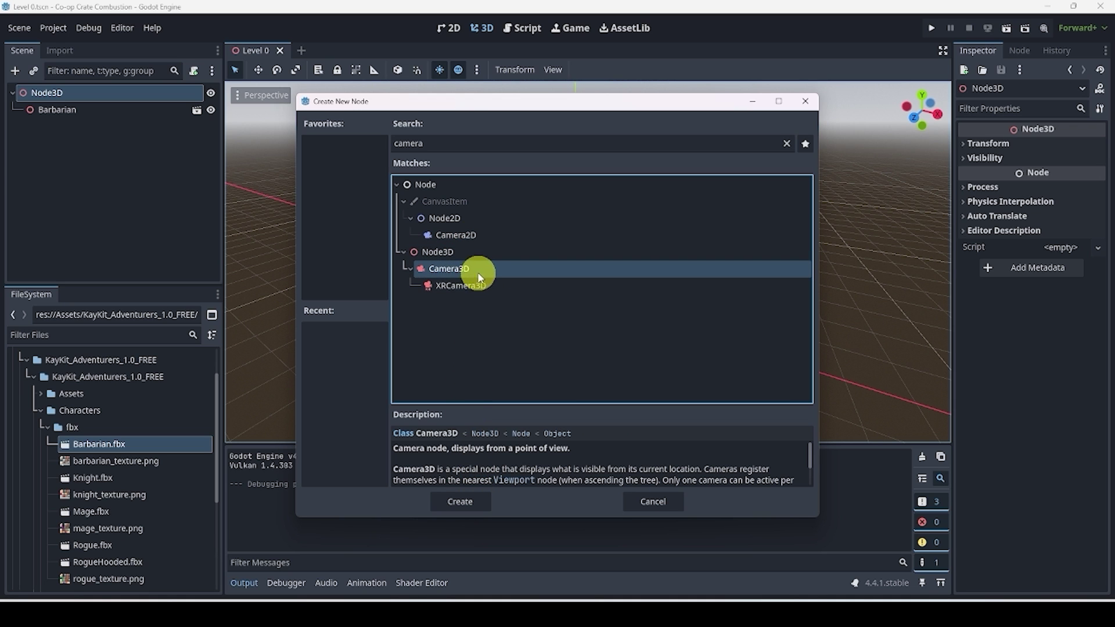
click(460, 502)
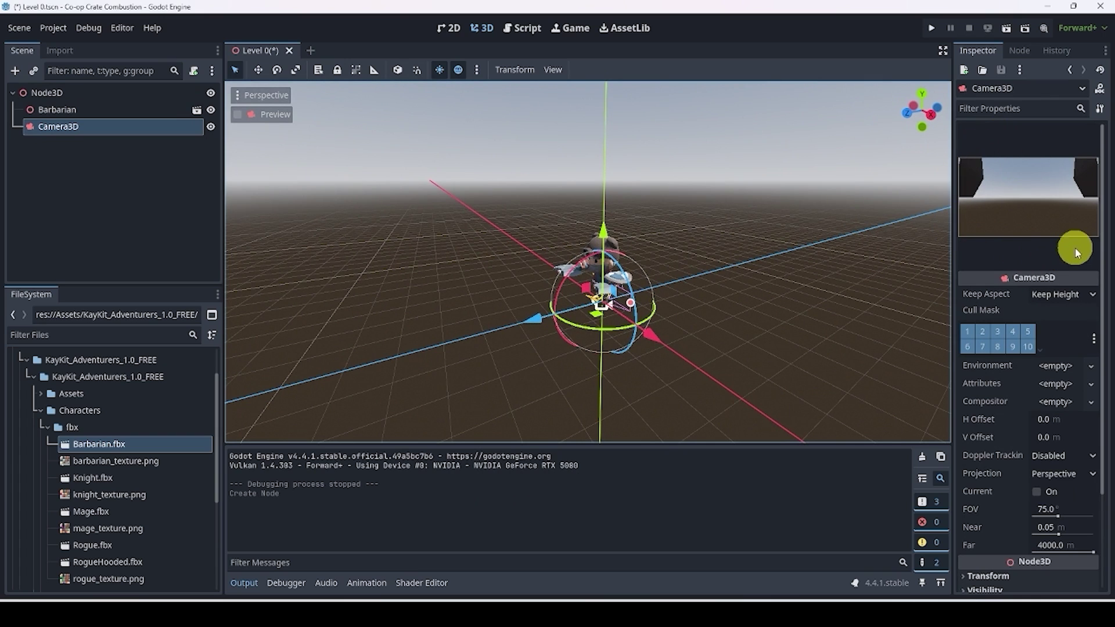
- Move the camera back from the Barbarian and raise it to frame him
drag(537, 317, 368, 348)
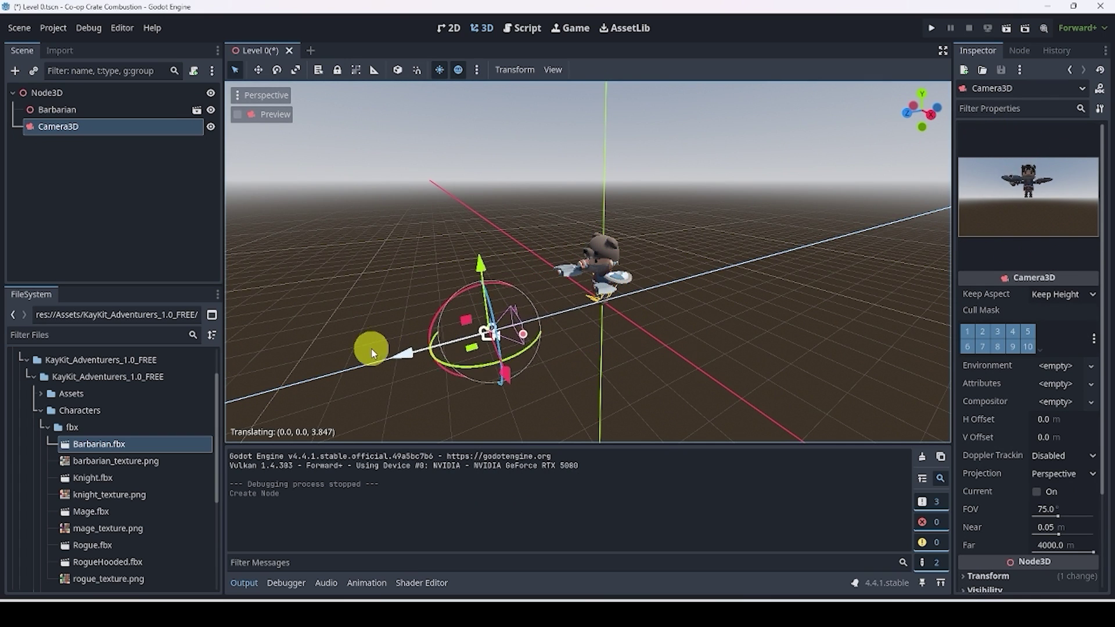
middle_drag(518, 374, 640, 249)
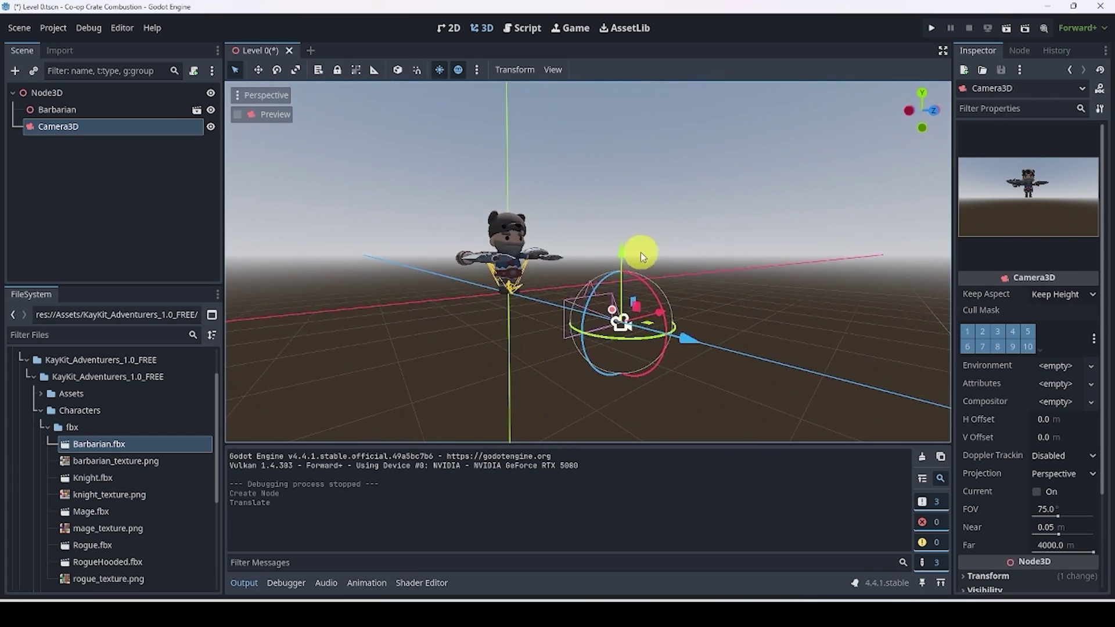
drag(639, 249, 620, 187)
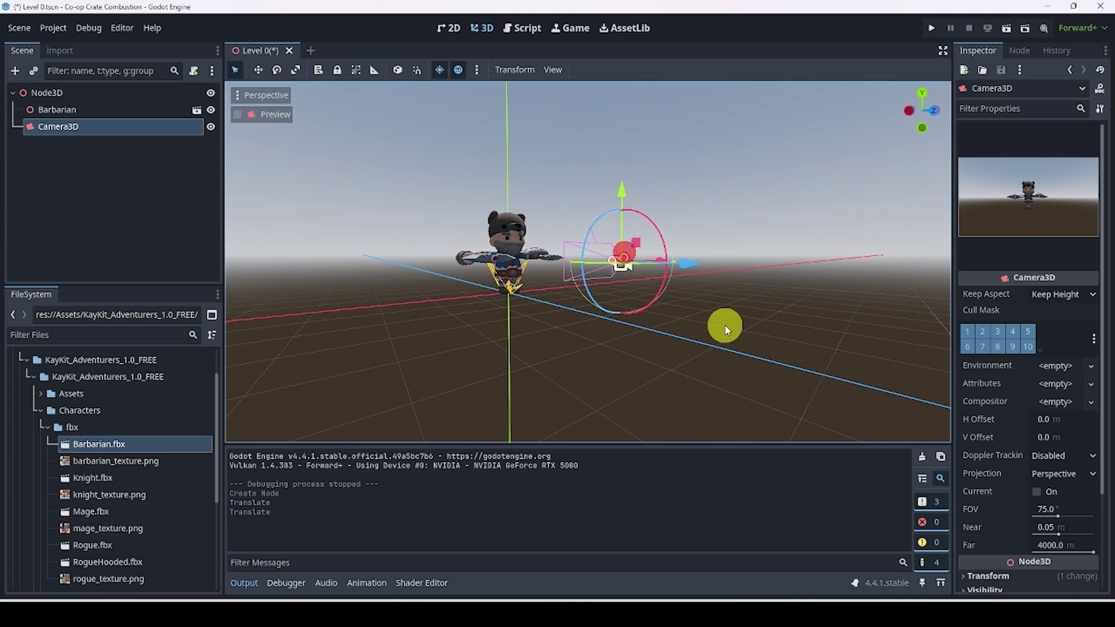
- Test-run the camera's view twice, orbiting the scene in between
click(935, 27)
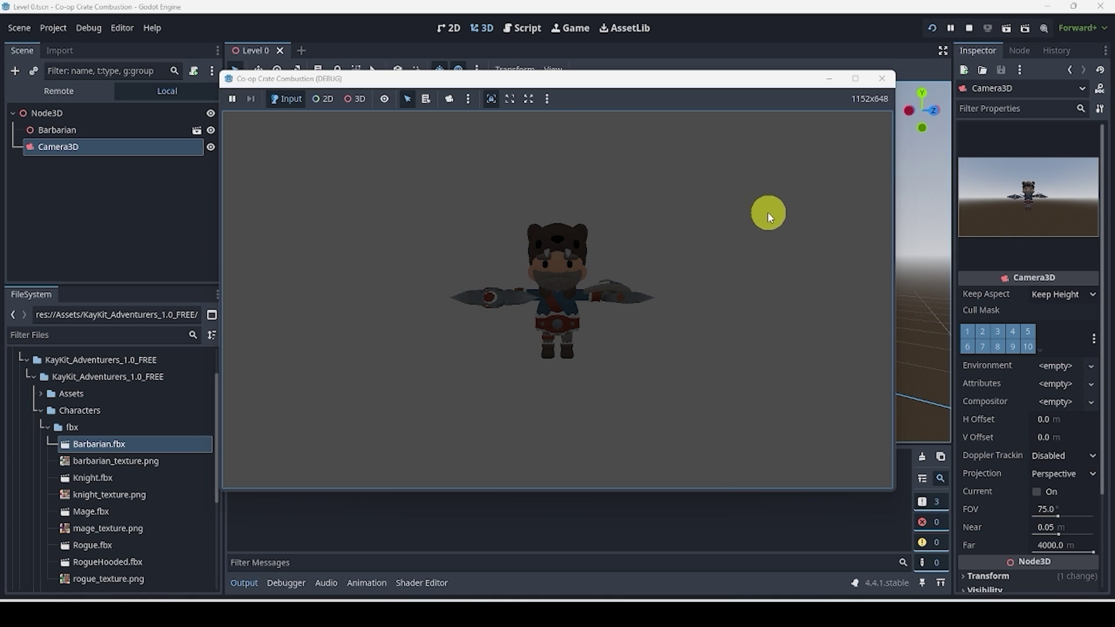
click(882, 78)
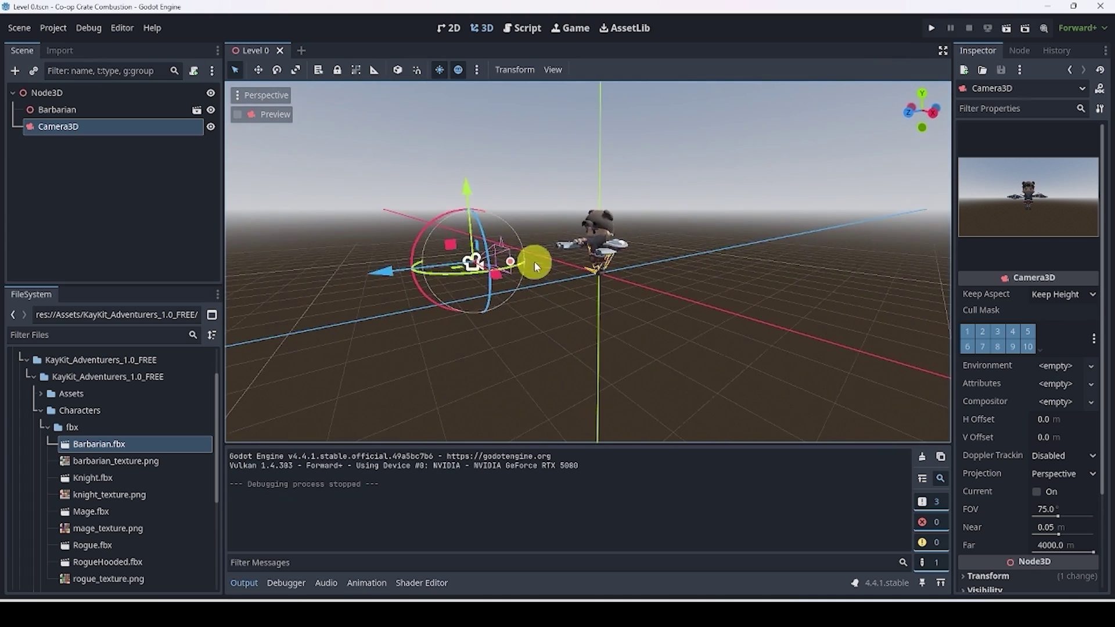
middle_drag(535, 266, 540, 287)
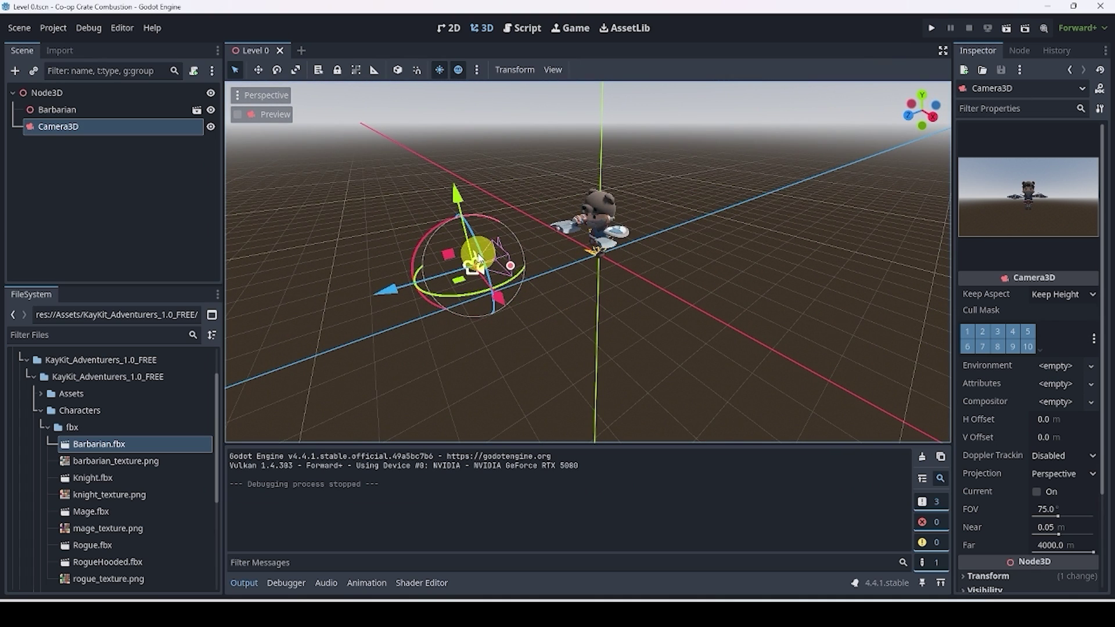
middle_drag(649, 319, 463, 249)
middle_drag(630, 256, 508, 214)
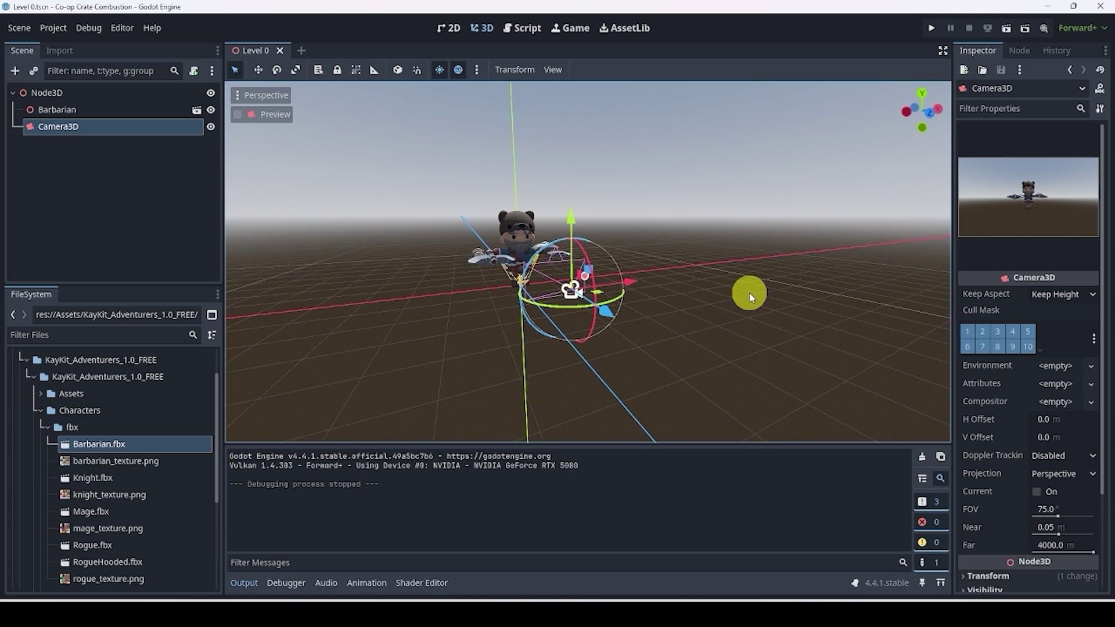
middle_drag(747, 293, 812, 232)
click(931, 28)
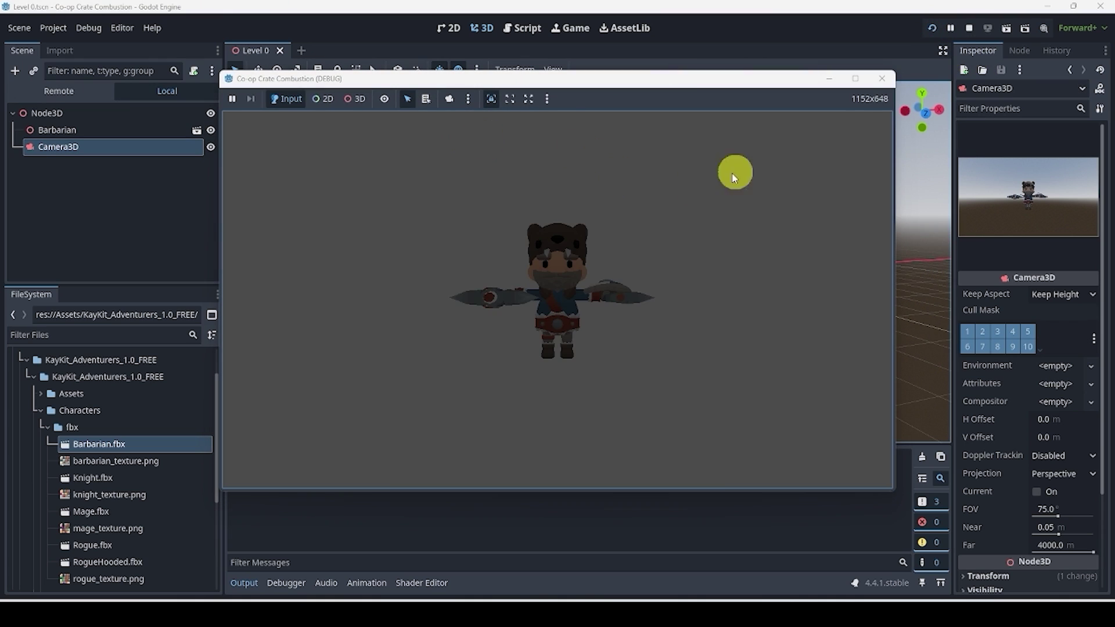
click(883, 83)
- Hide the preview sky and ground, zoom toward the Barbarian, then restore them
middle_drag(717, 284, 530, 331)
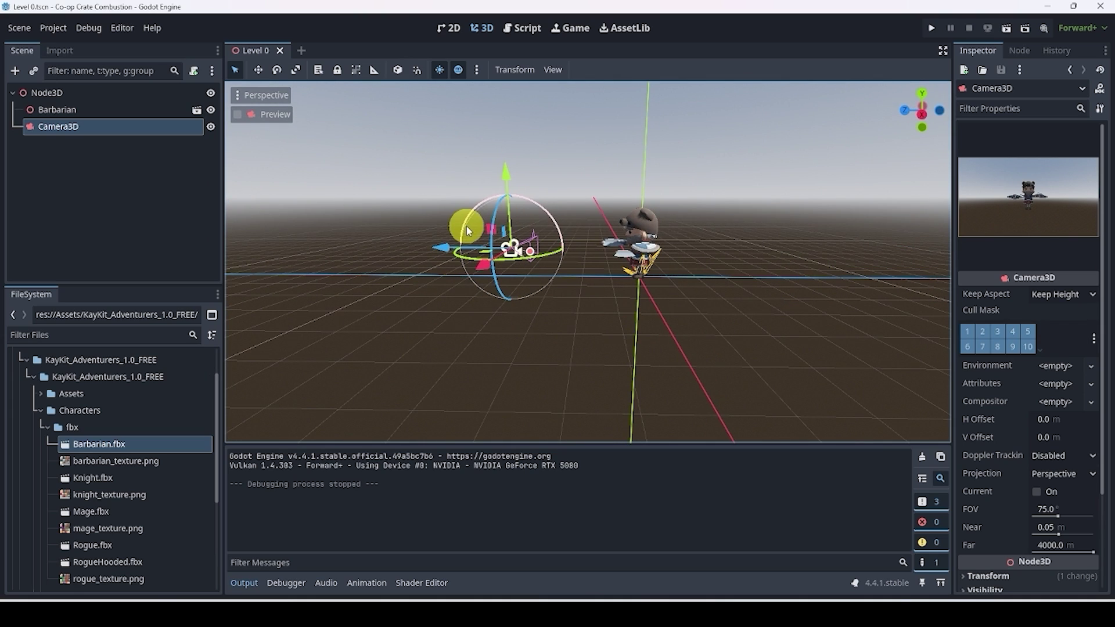
click(458, 71)
mouse_move(511, 256)
middle_down()
mouse_move(452, 259)
mouse_move(550, 257)
mouse_move(530, 249)
middle_up()
scroll(550, 257, up, 3)
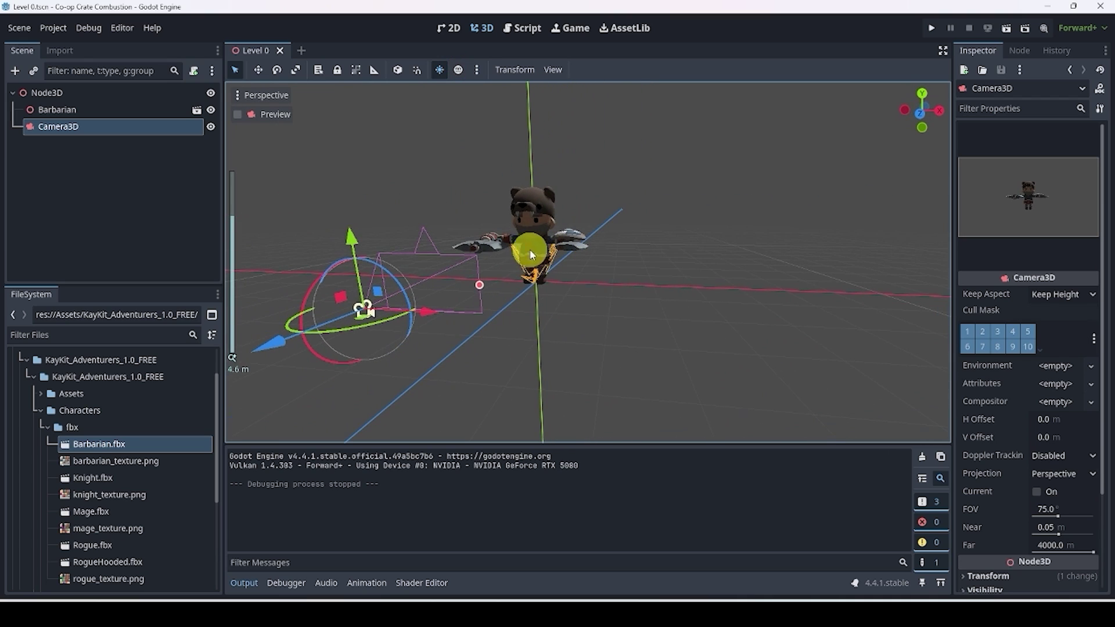
click(458, 70)
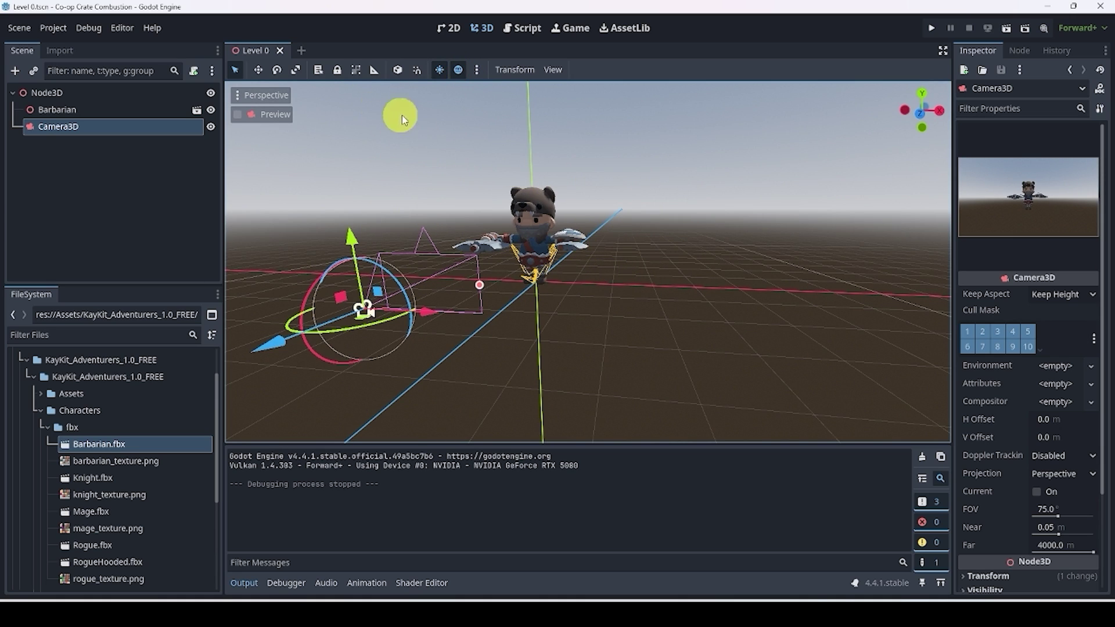
- Add a WorldEnvironment node under the root Node3D via a 'world' search
click(38, 93)
click(16, 72)
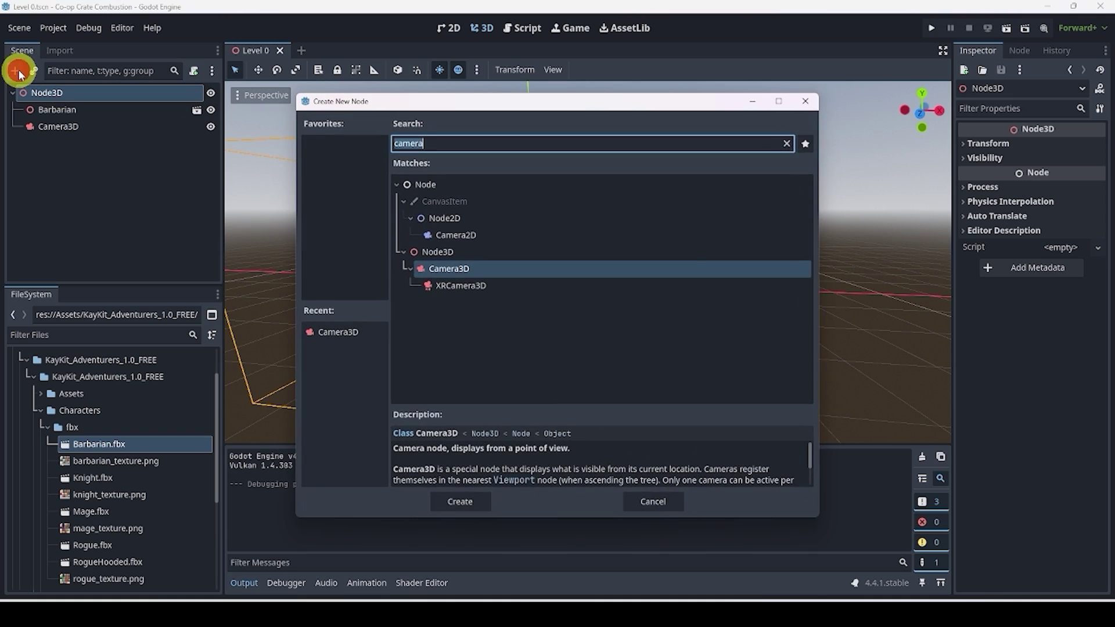
text(world)
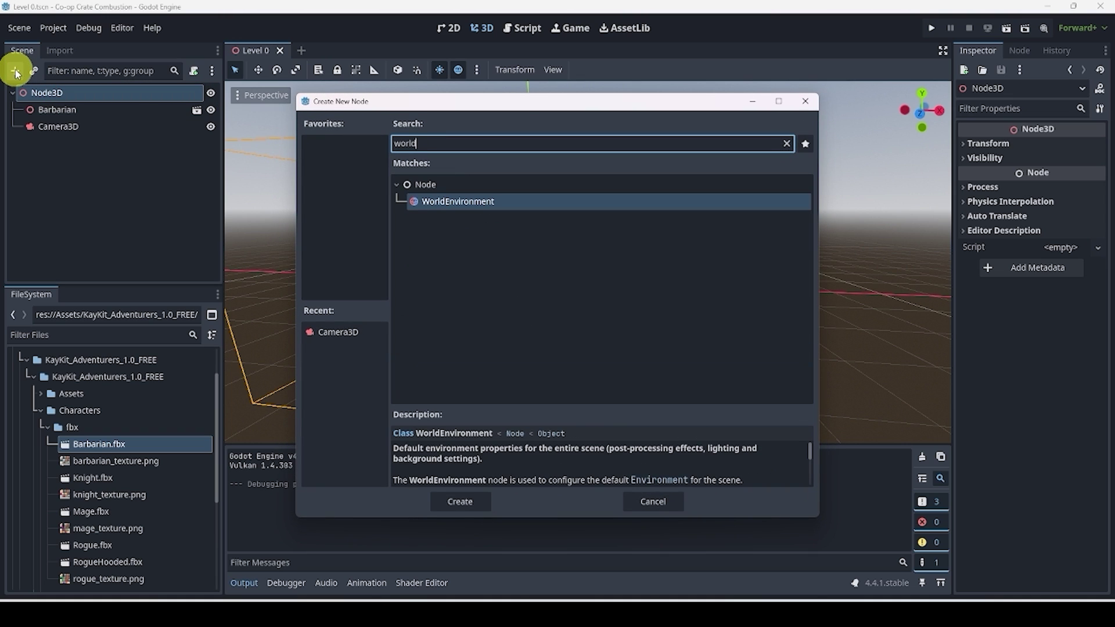
key(Return)
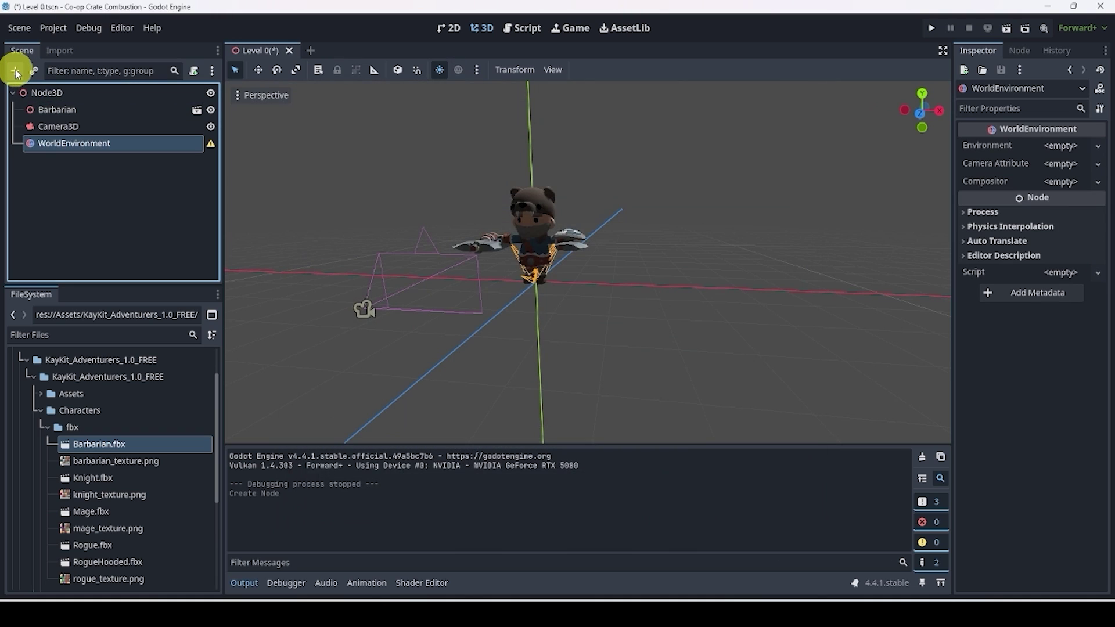
scroll(549, 222, down, 2)
scroll(549, 222, down, 3)
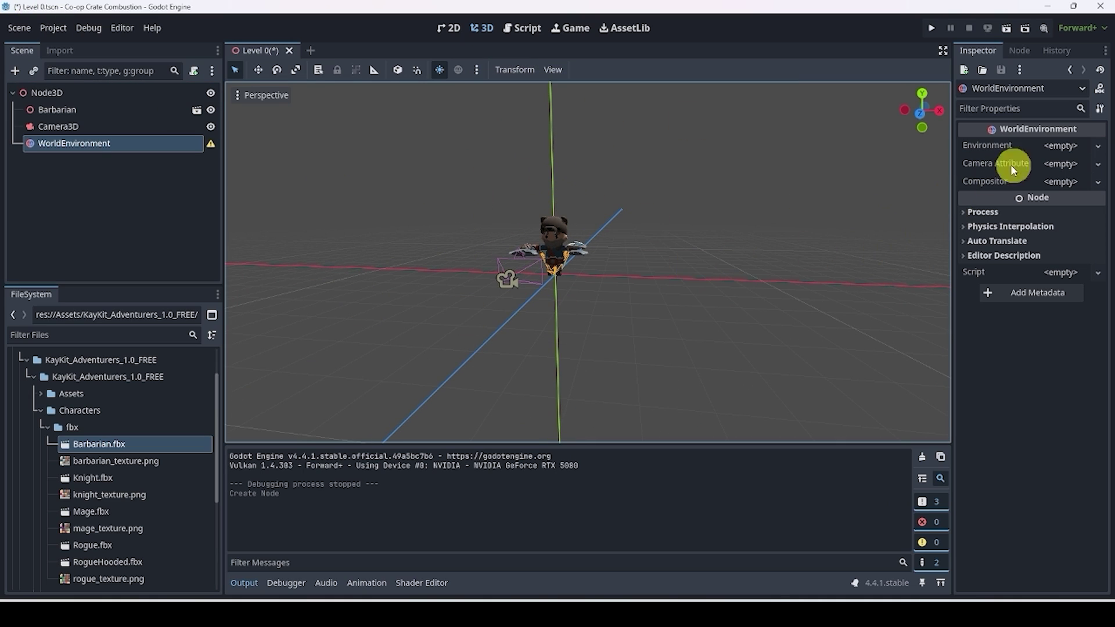
- Give the WorldEnvironment a New Environment with Background Mode set to Sky
click(1077, 148)
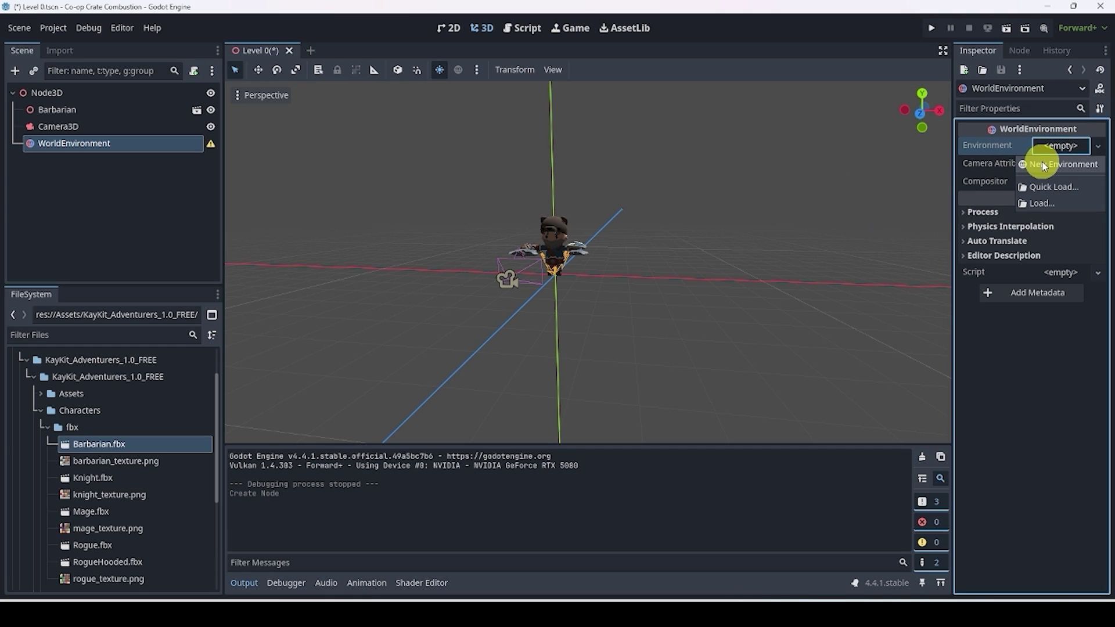
click(1043, 166)
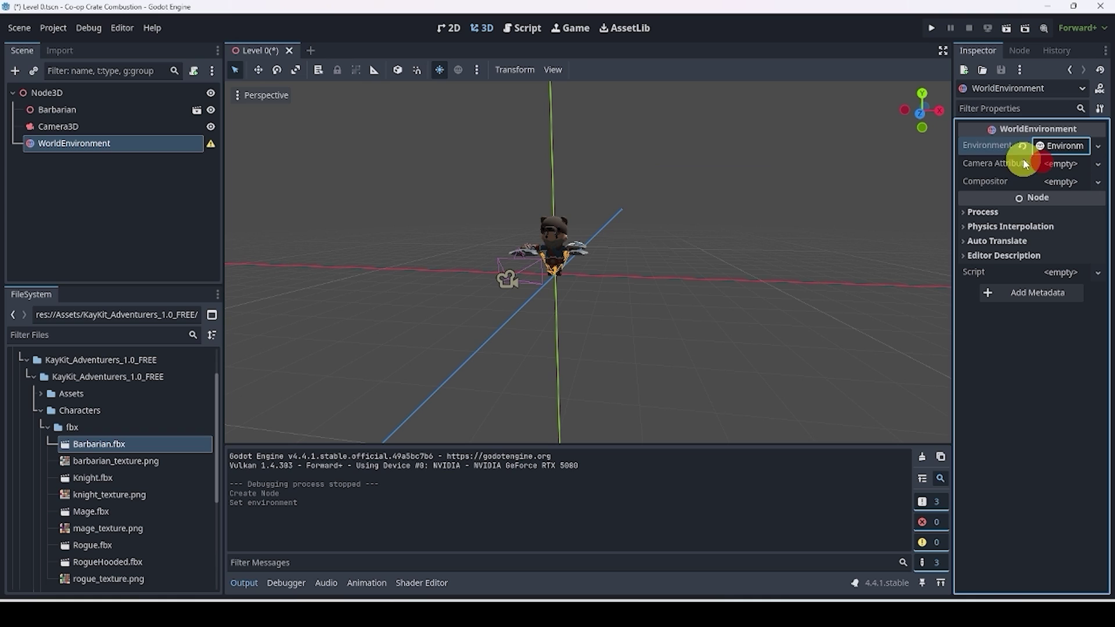
click(1062, 149)
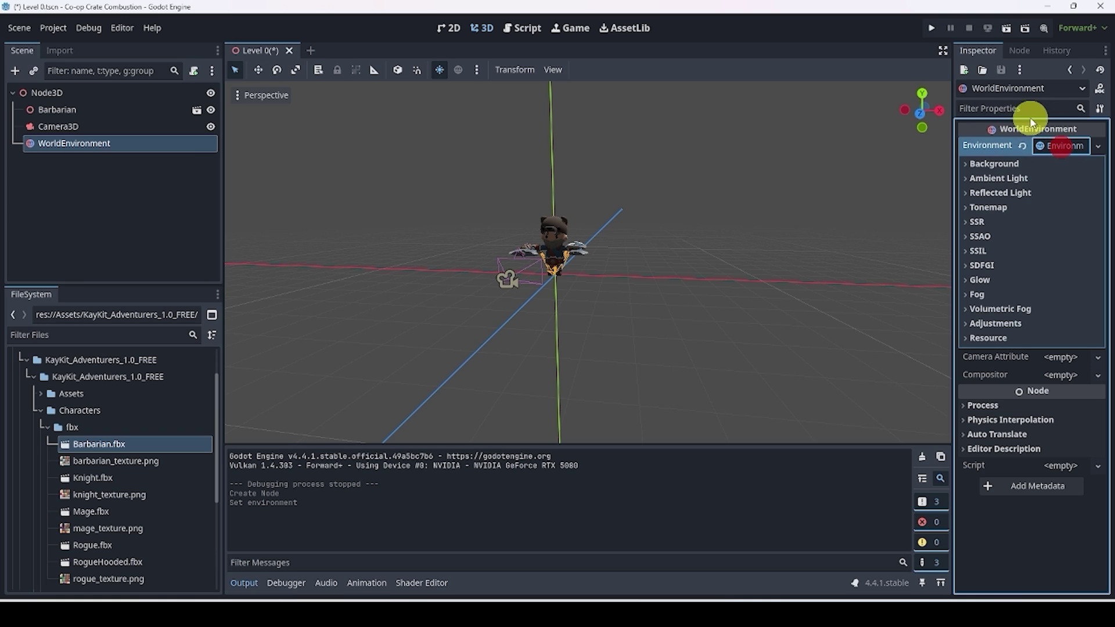
drag(952, 140, 902, 142)
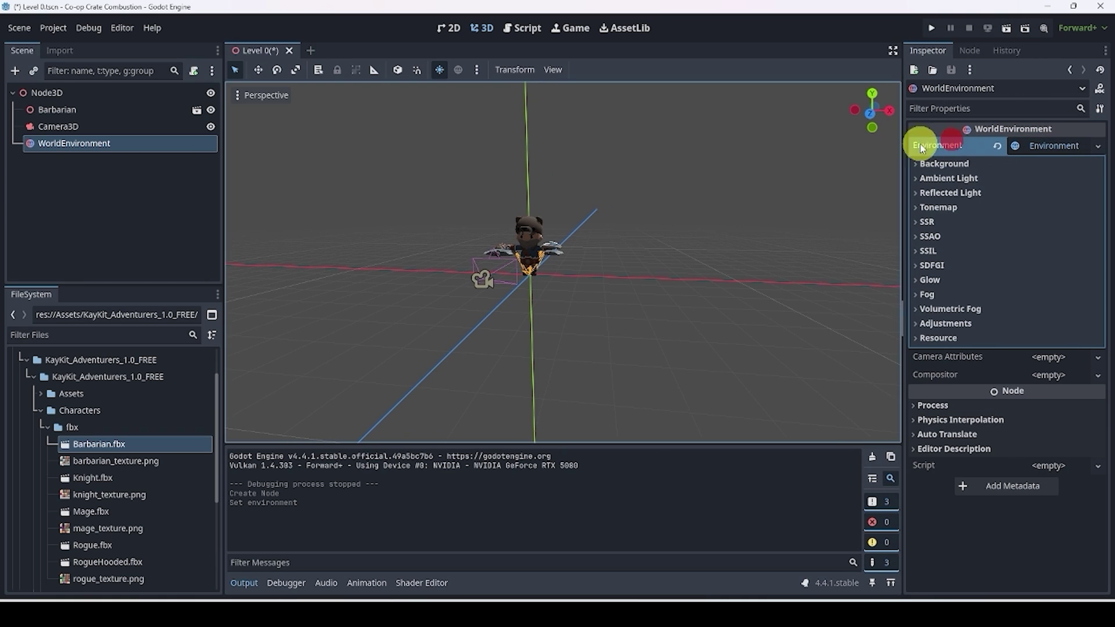
click(973, 163)
click(1040, 183)
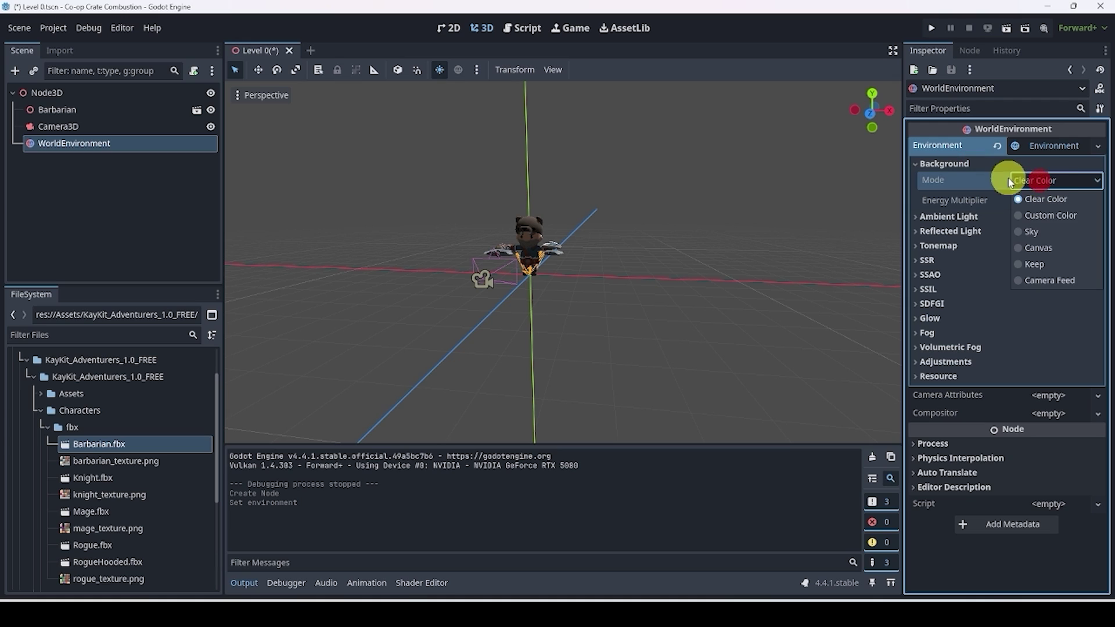
click(1048, 233)
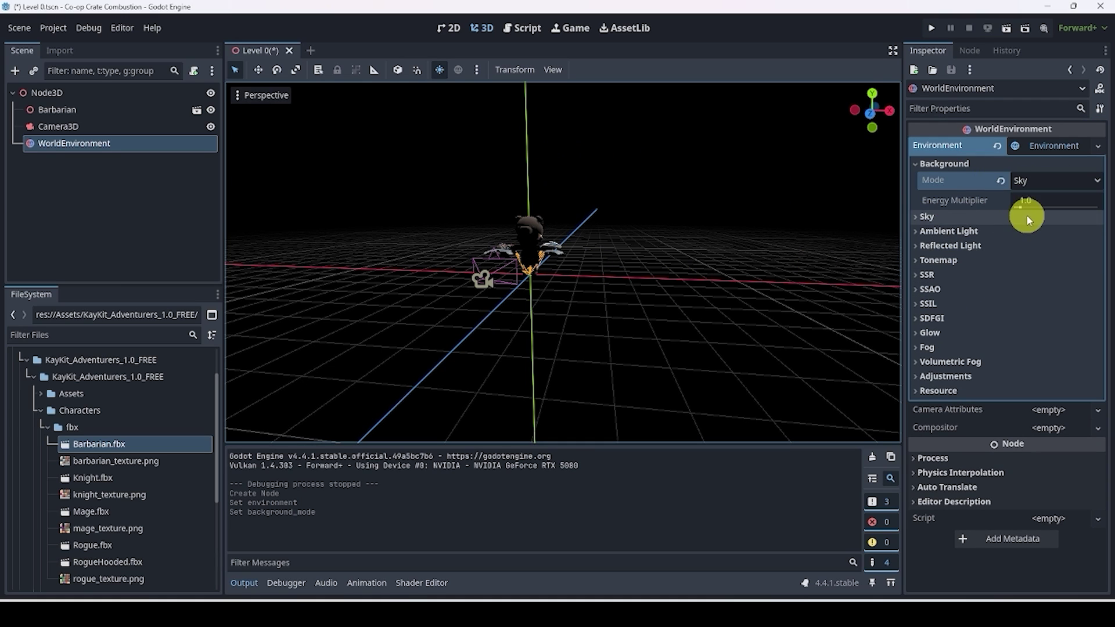
- Assign a New Sky using a New ProceduralSkyMaterial
click(1027, 217)
click(1045, 233)
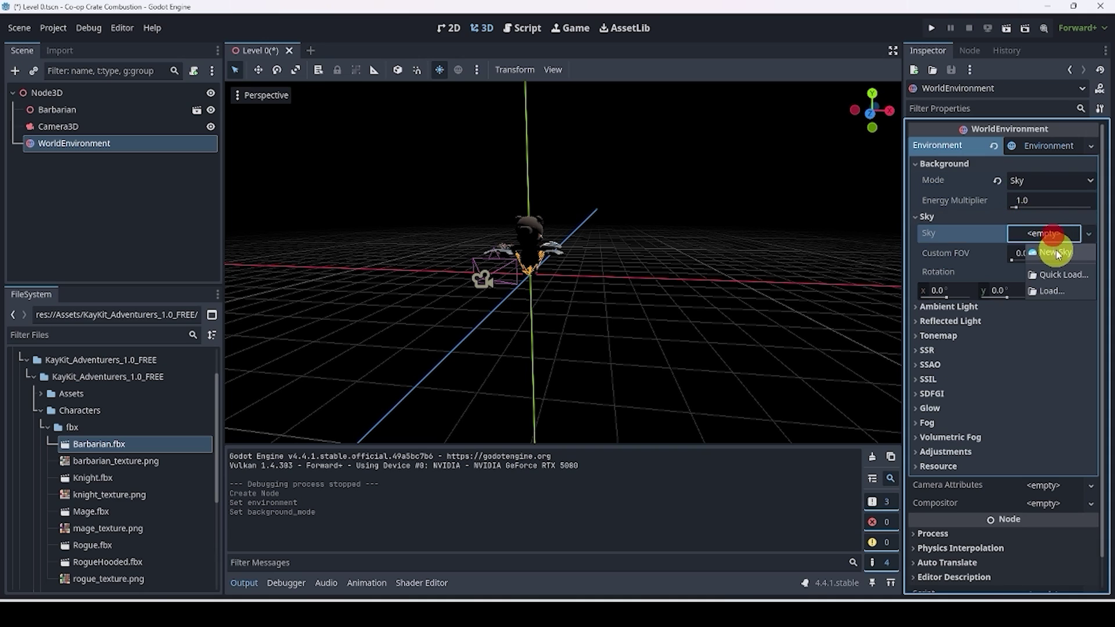
click(1055, 252)
click(1037, 255)
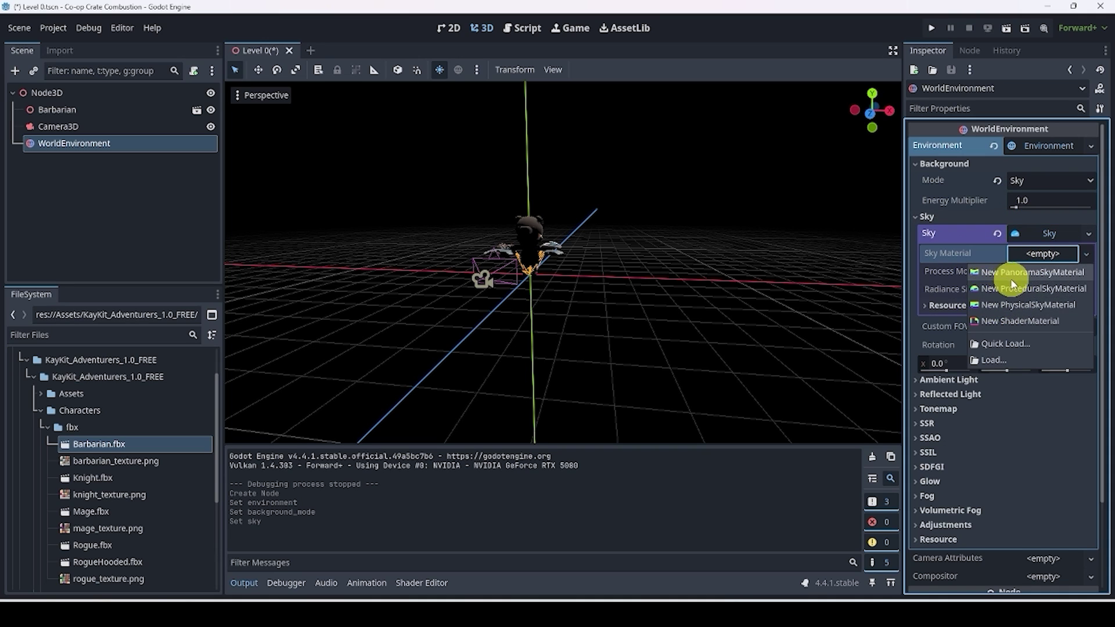
click(1053, 290)
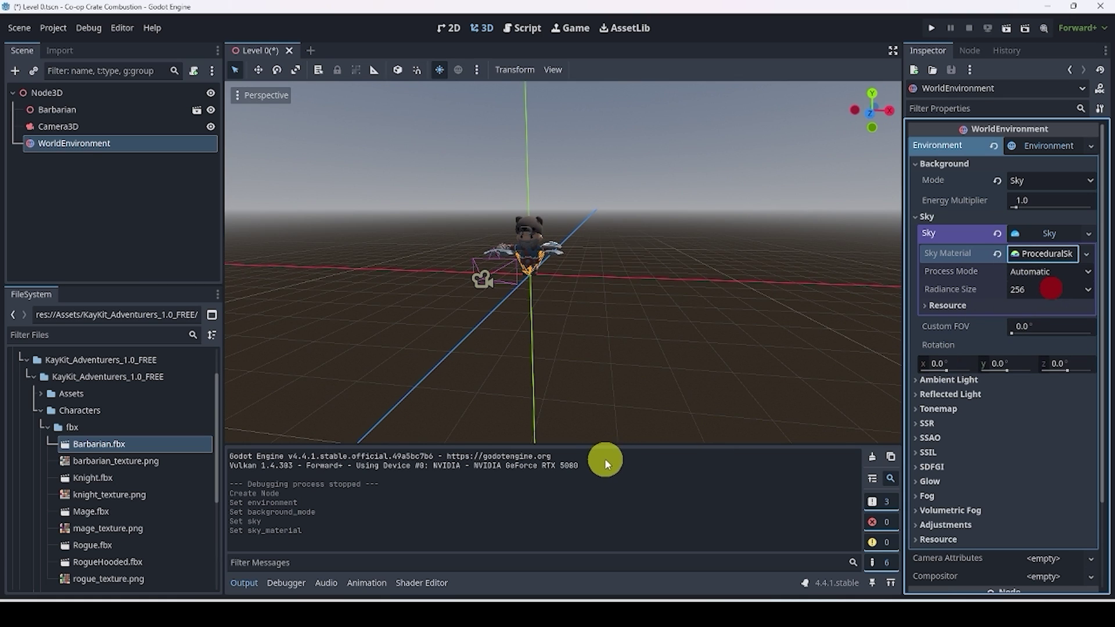
middle_drag(369, 280, 435, 255)
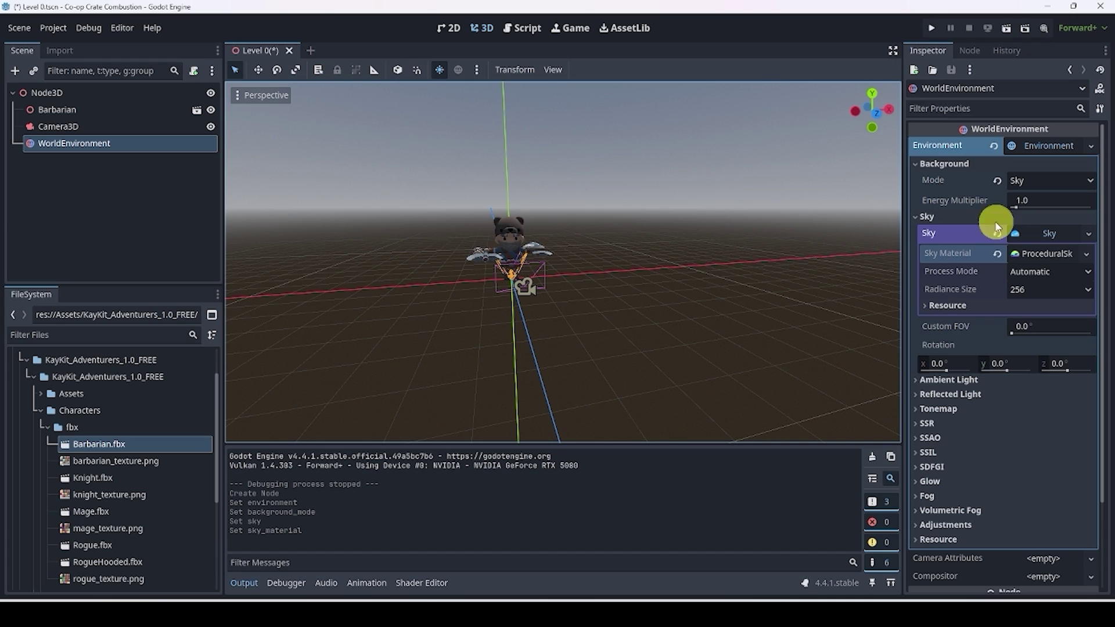
click(933, 32)
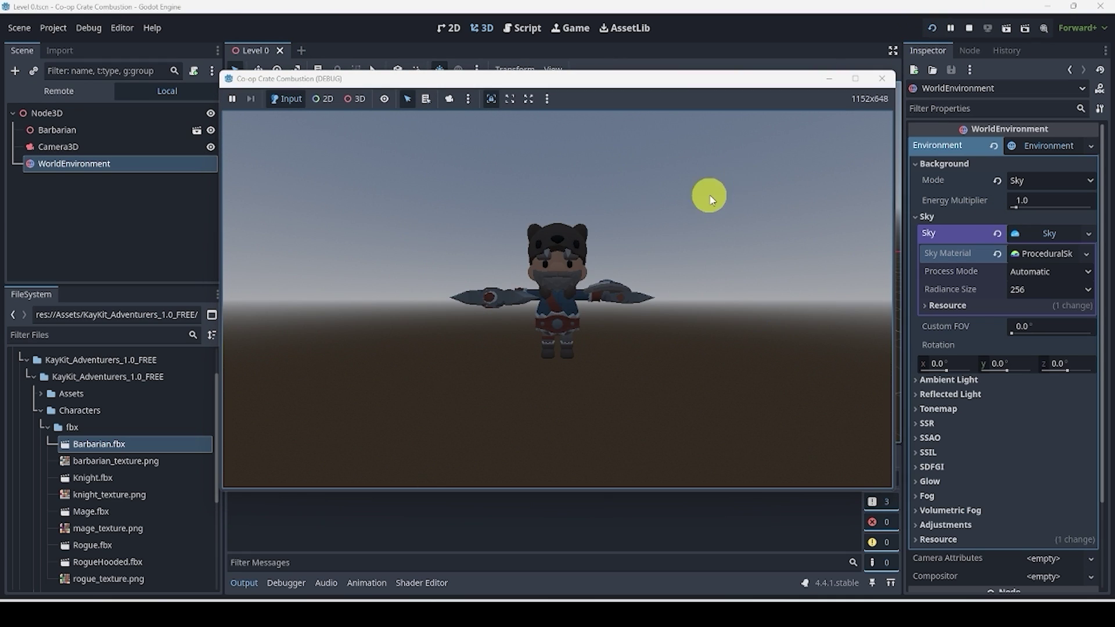
click(882, 79)
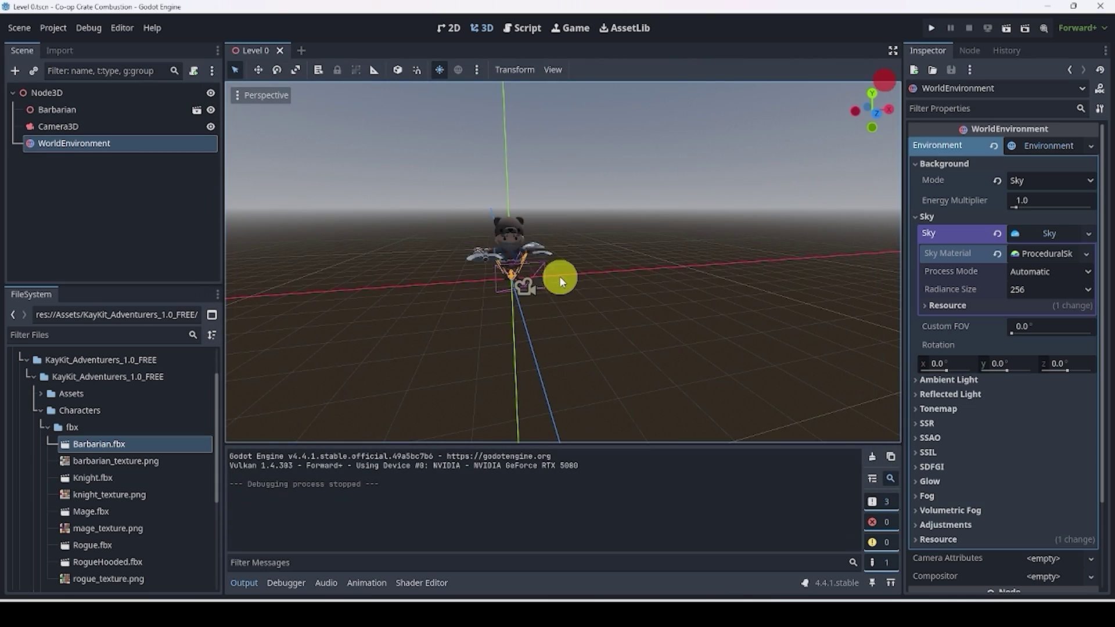
middle_drag(559, 273, 520, 294)
scroll(520, 294, up, 4)
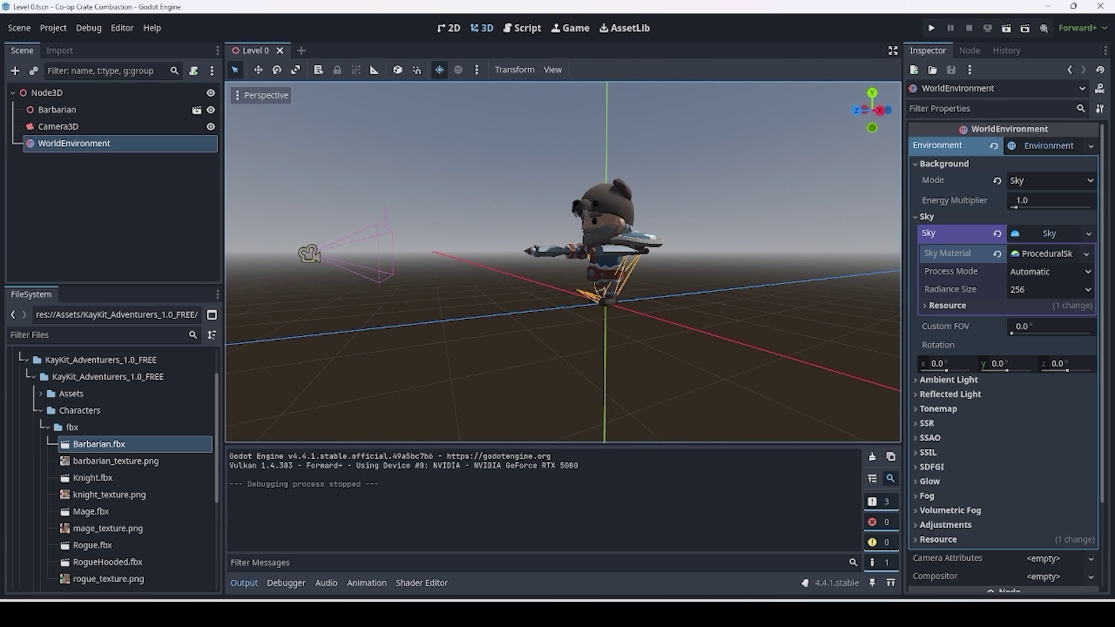
click(145, 179)
middle_drag(523, 349, 572, 299)
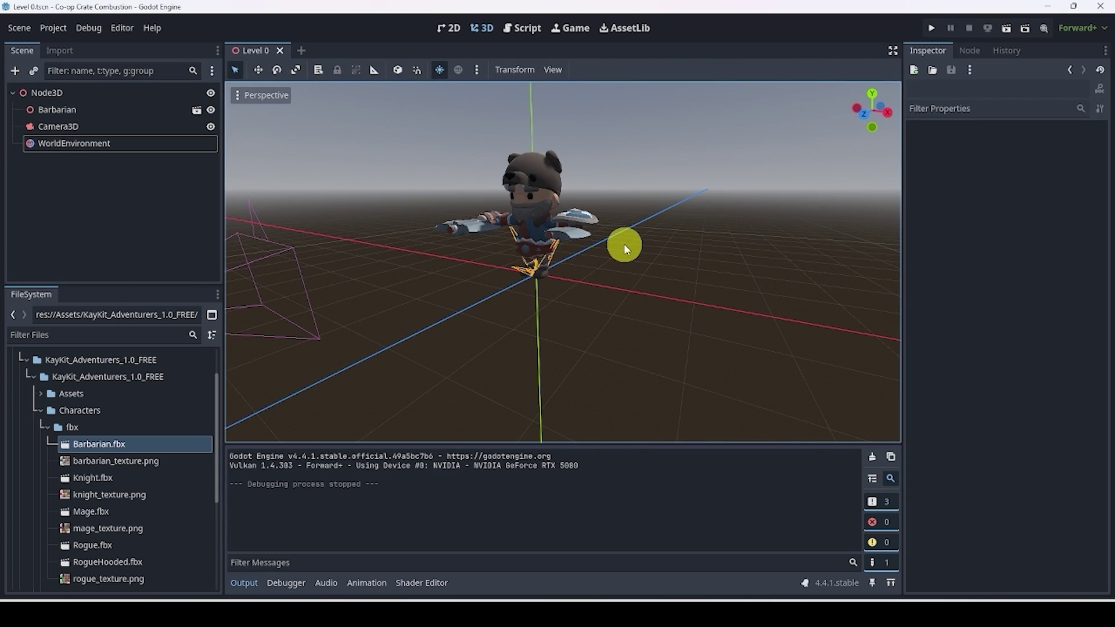
middle_drag(623, 242, 820, 139)
scroll(633, 220, up, 5)
scroll(820, 139, down, 5)
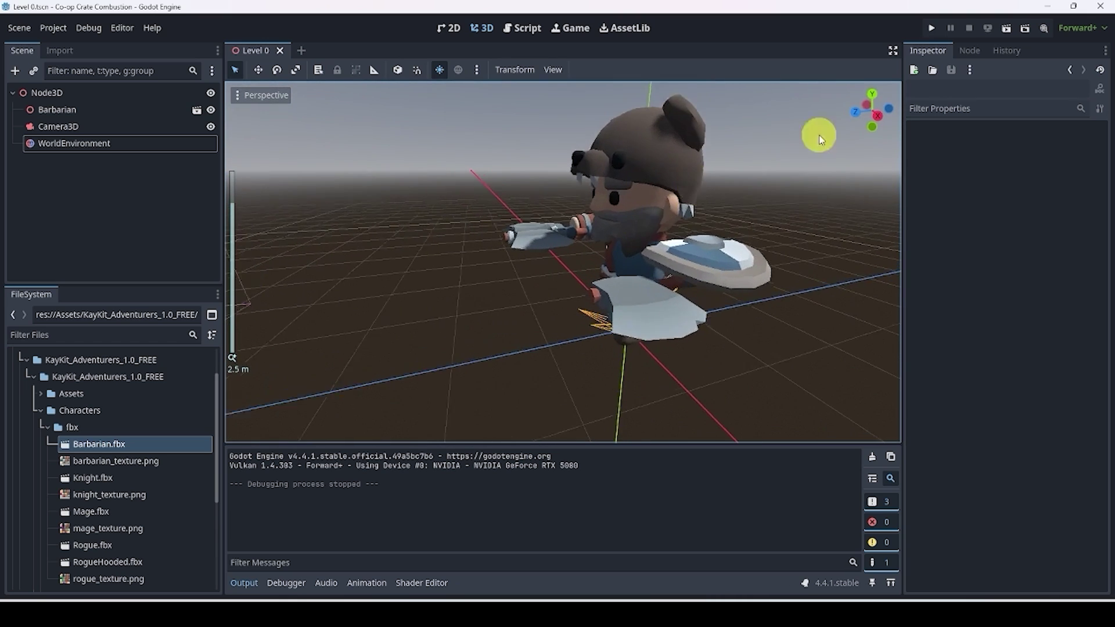
click(933, 27)
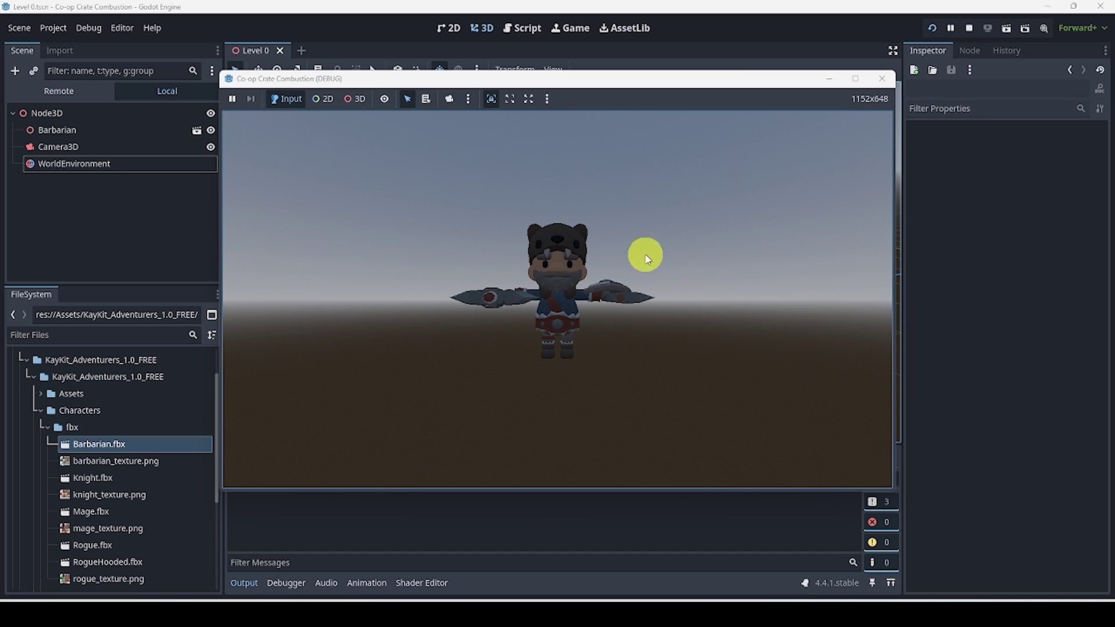
click(882, 77)
scroll(522, 174, down, 5)
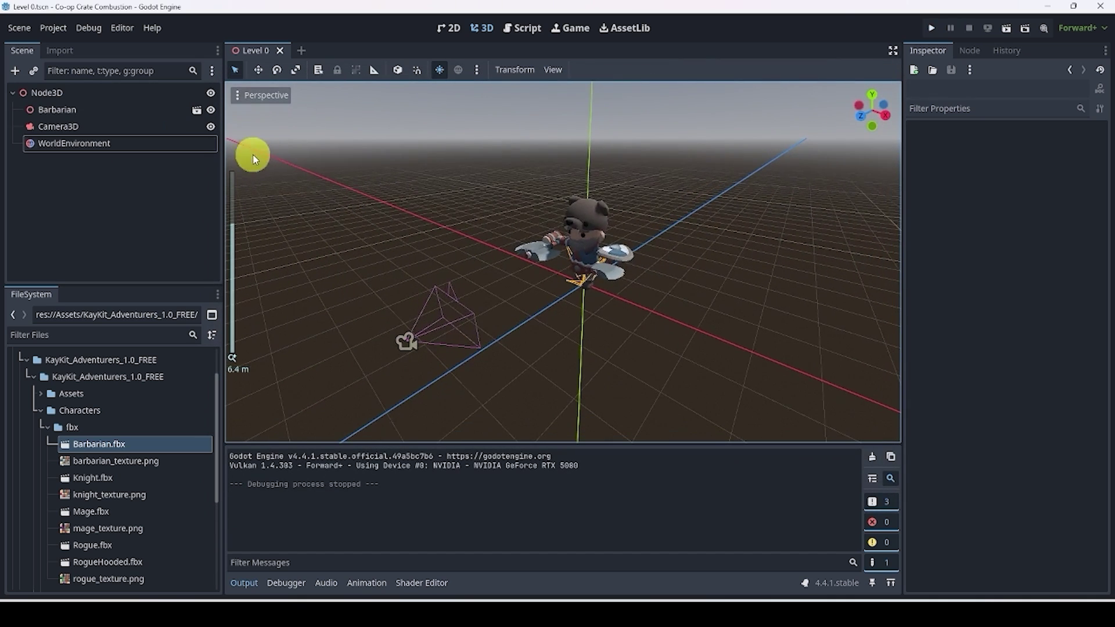
- Add a DirectionalLight3D under Node3D after searching 'light'
click(75, 96)
click(15, 70)
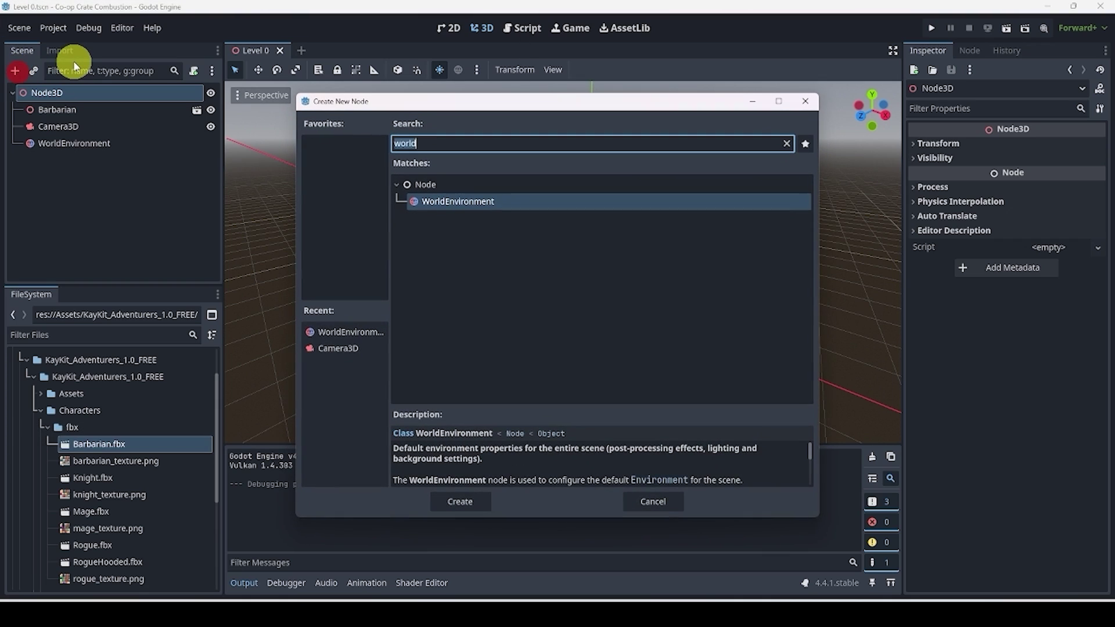
text(light)
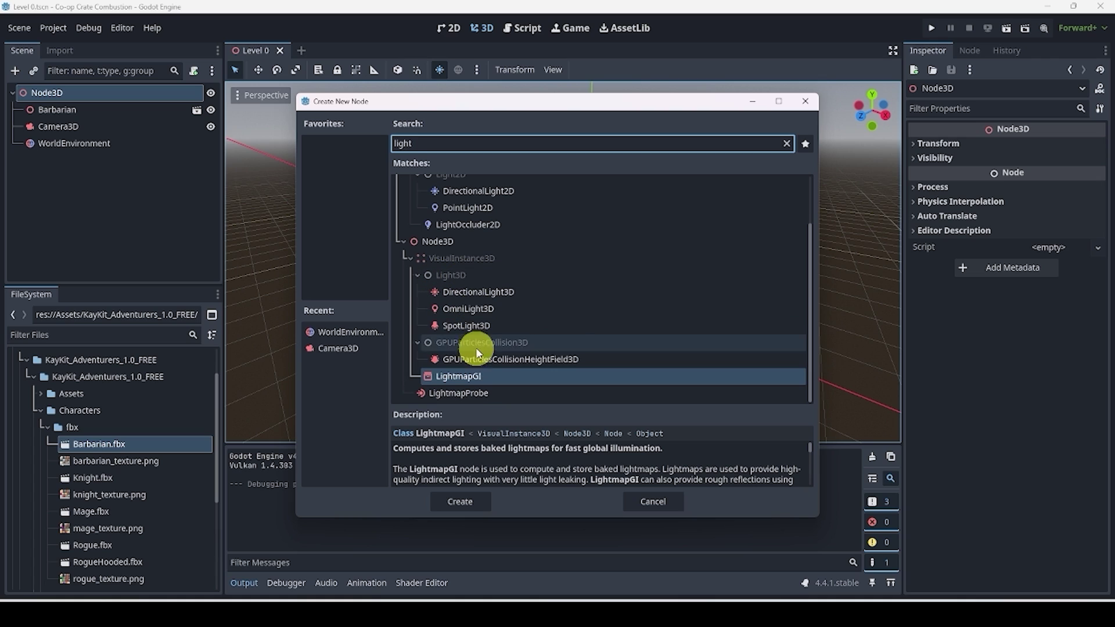
click(476, 329)
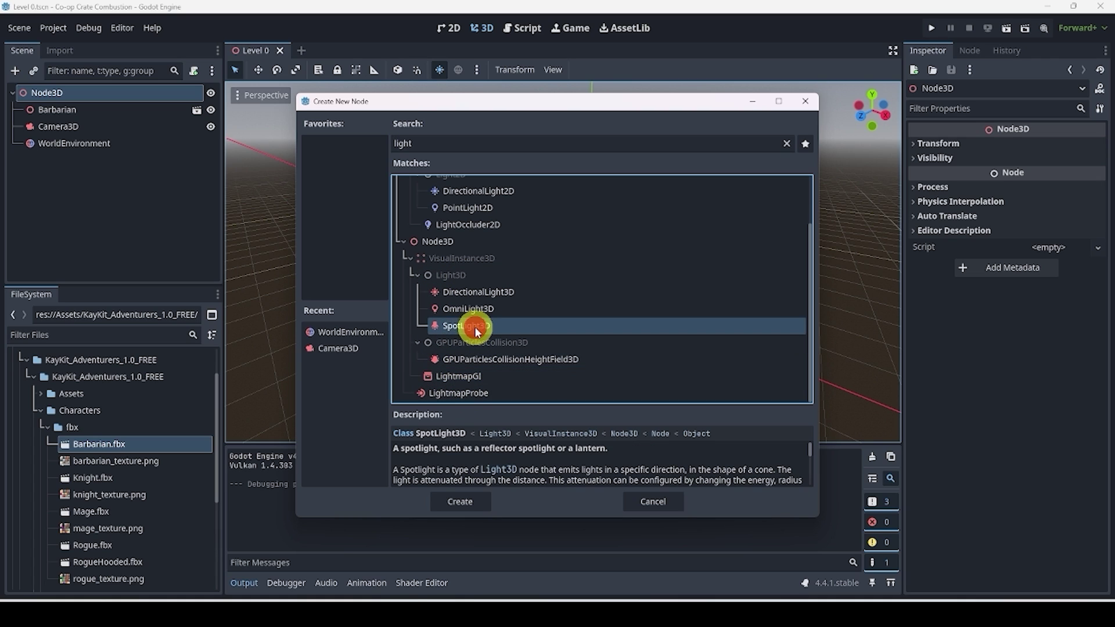
click(461, 293)
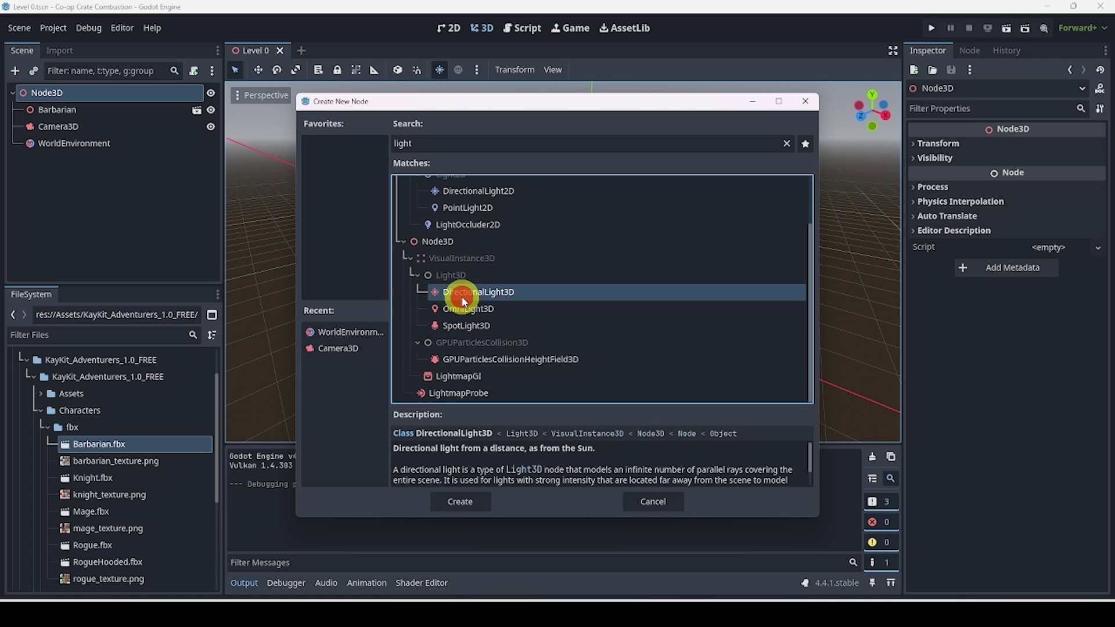
click(470, 500)
- Raise the directional light above the Barbarian and orbit to inspect it
drag(587, 220, 589, 75)
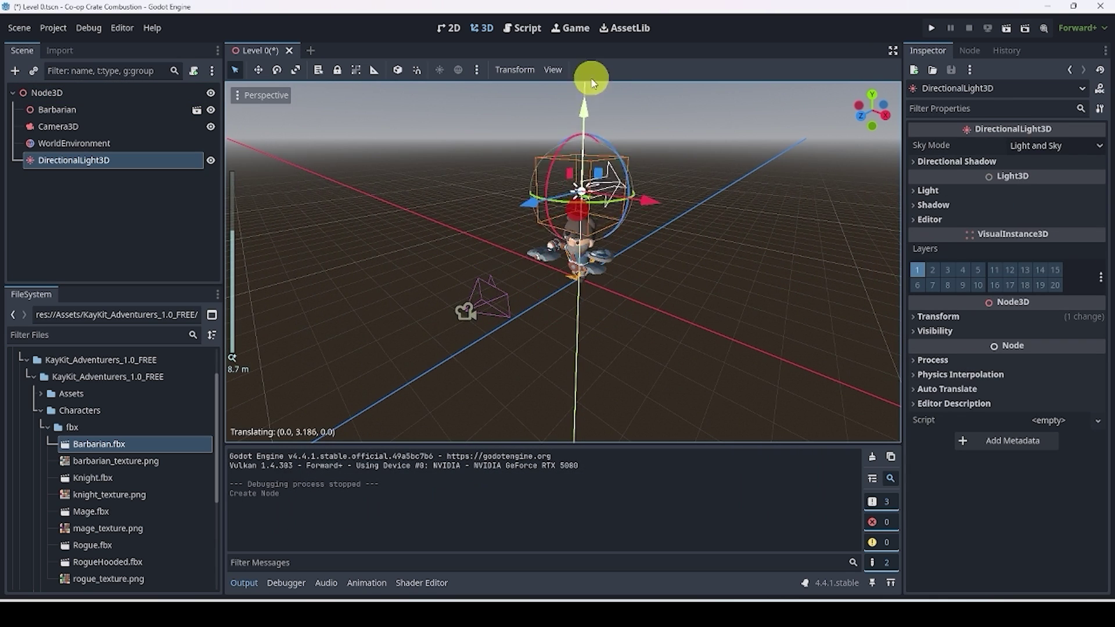
middle_drag(590, 75, 513, 311)
scroll(512, 311, up, 3)
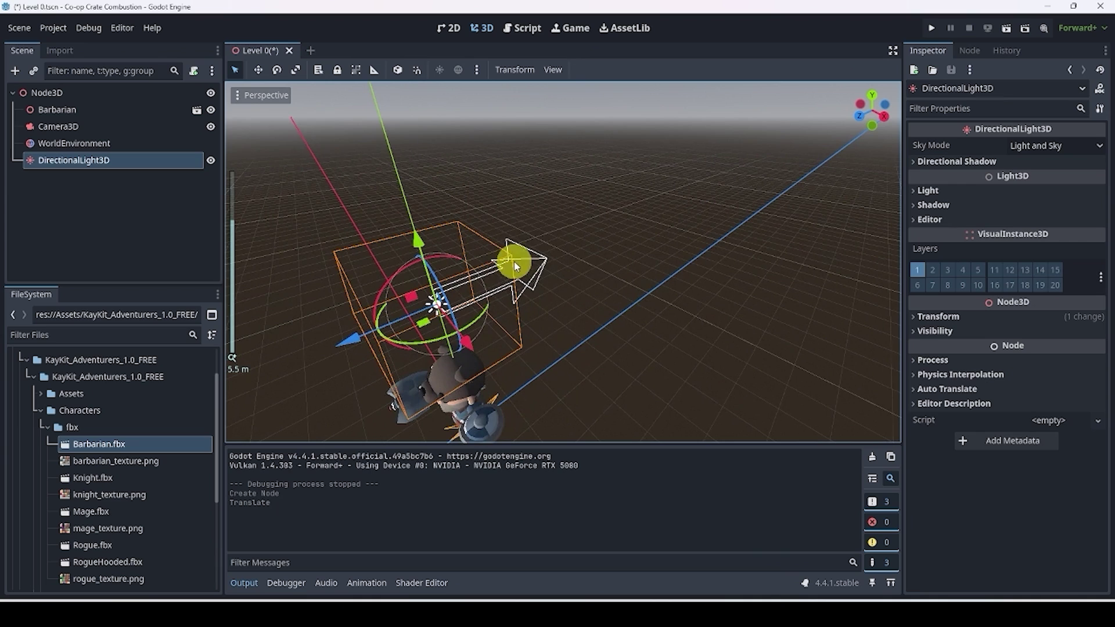
scroll(522, 254, up, 3)
middle_drag(497, 232, 655, 288)
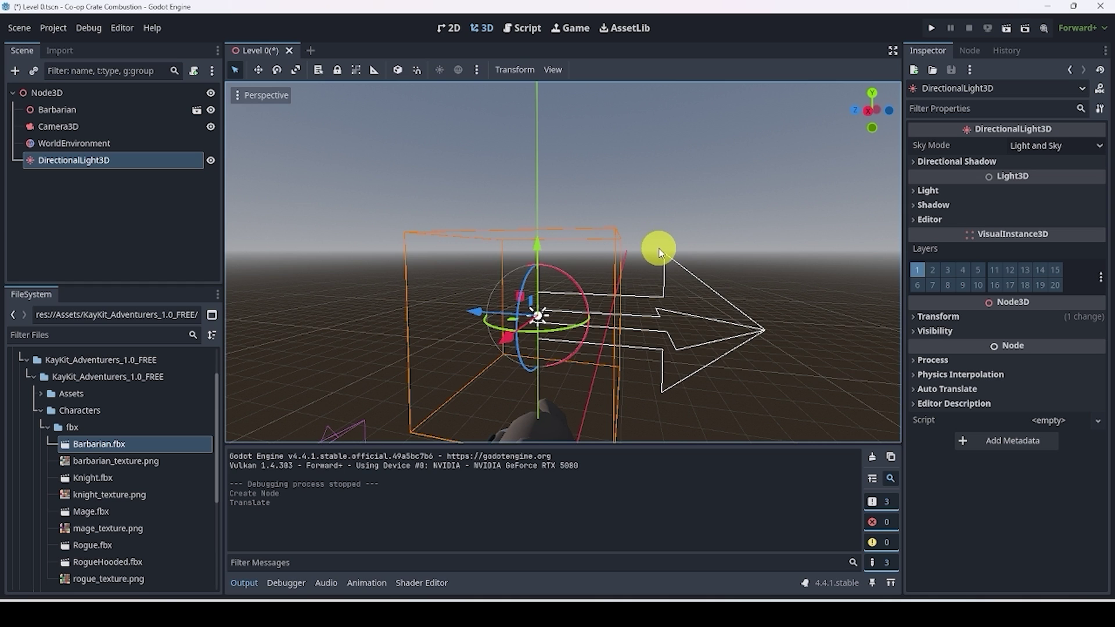
middle_drag(552, 231, 537, 249)
scroll(605, 306, up, 3)
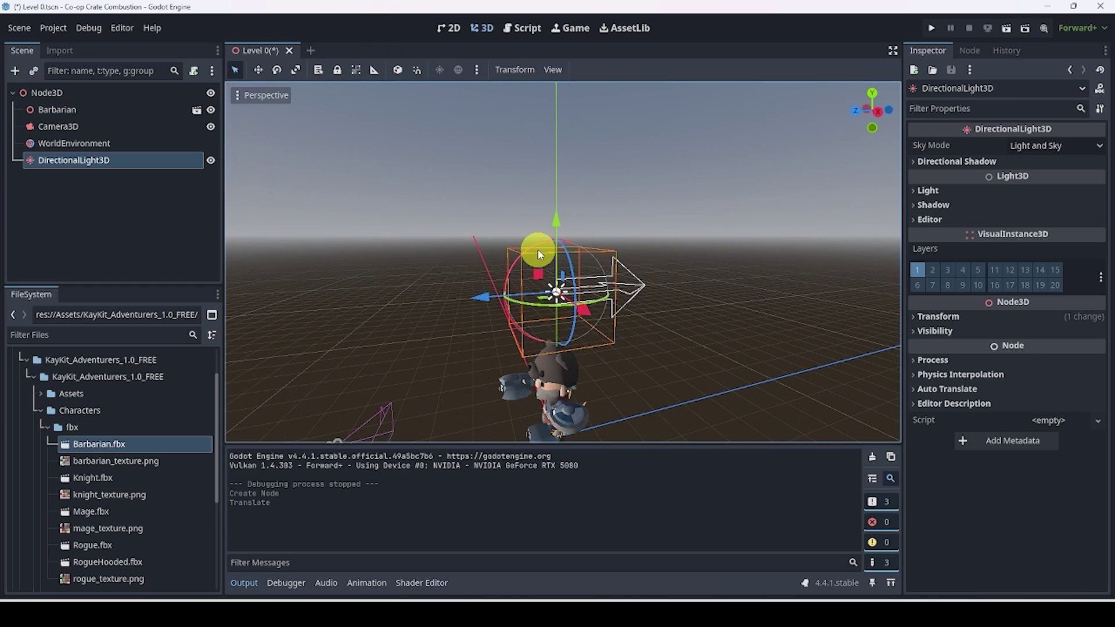
- Undo a light rotation and move the light to a new spot beside the Barbarian
drag(538, 249, 229, 273)
key(ctrl+z)
middle_drag(228, 273, 569, 386)
scroll(364, 371, down, 3)
middle_drag(718, 370, 761, 365)
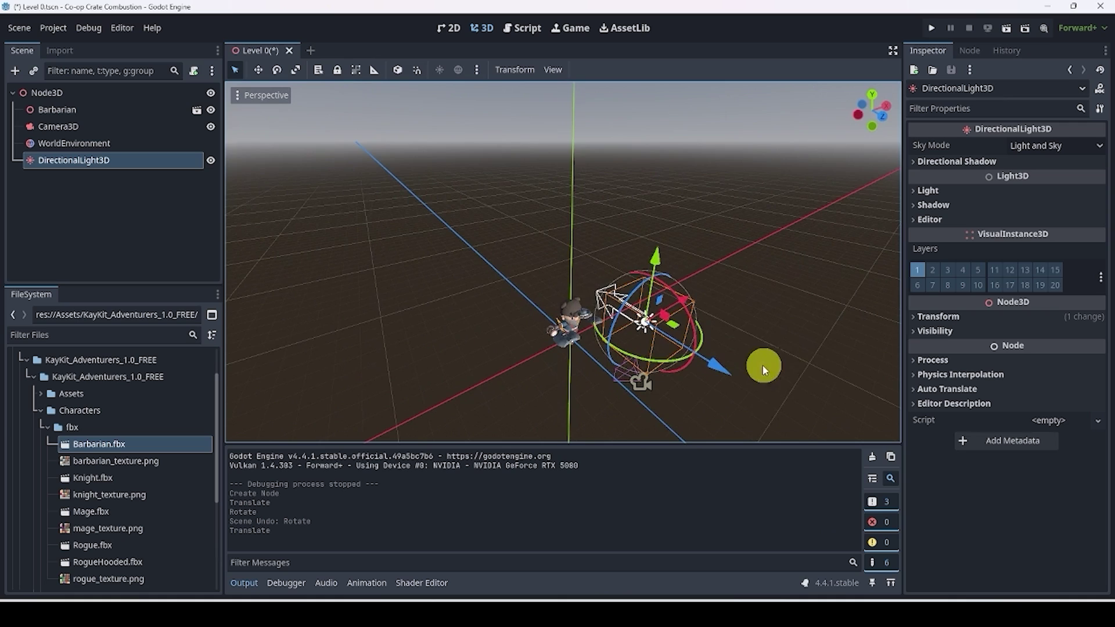
- Run the current scene, hide the light, and rerun to compare the lighting
click(1007, 28)
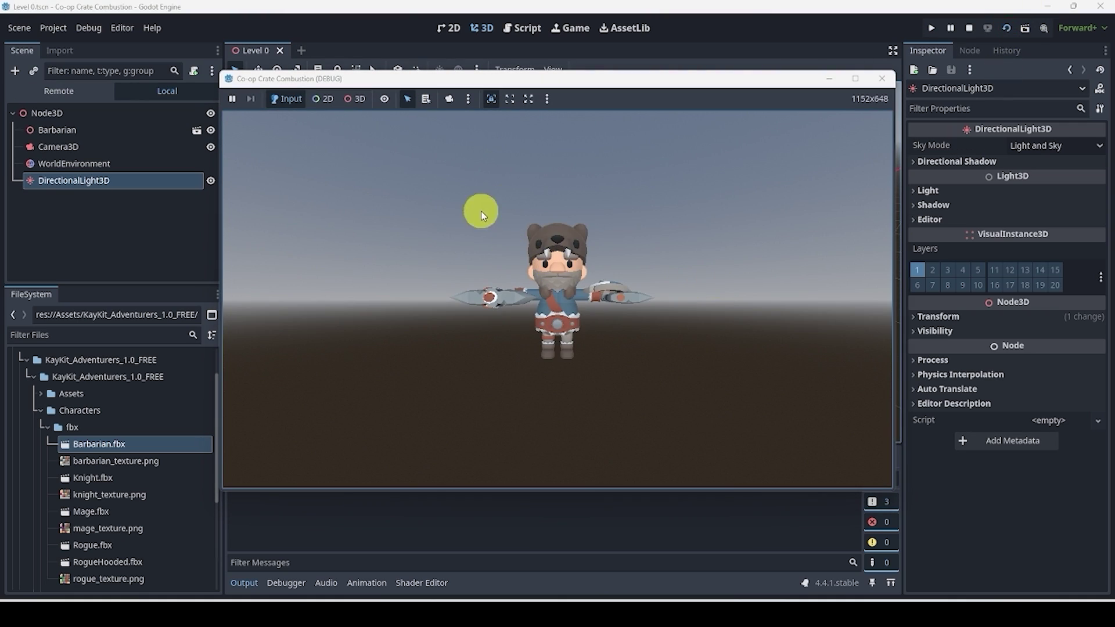
click(210, 181)
click(1007, 28)
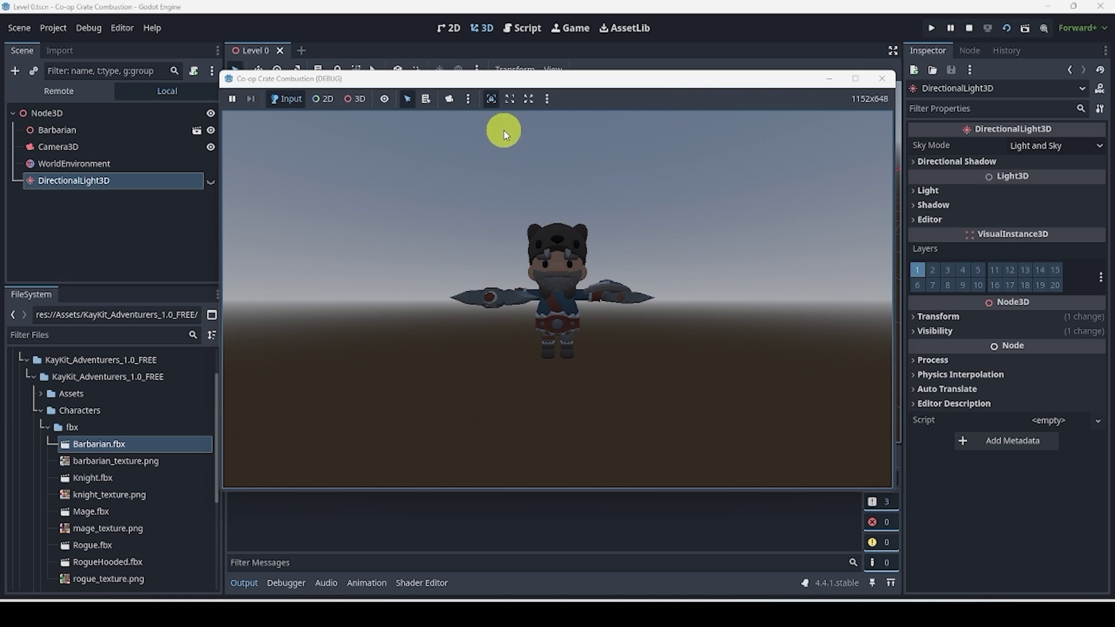
click(880, 79)
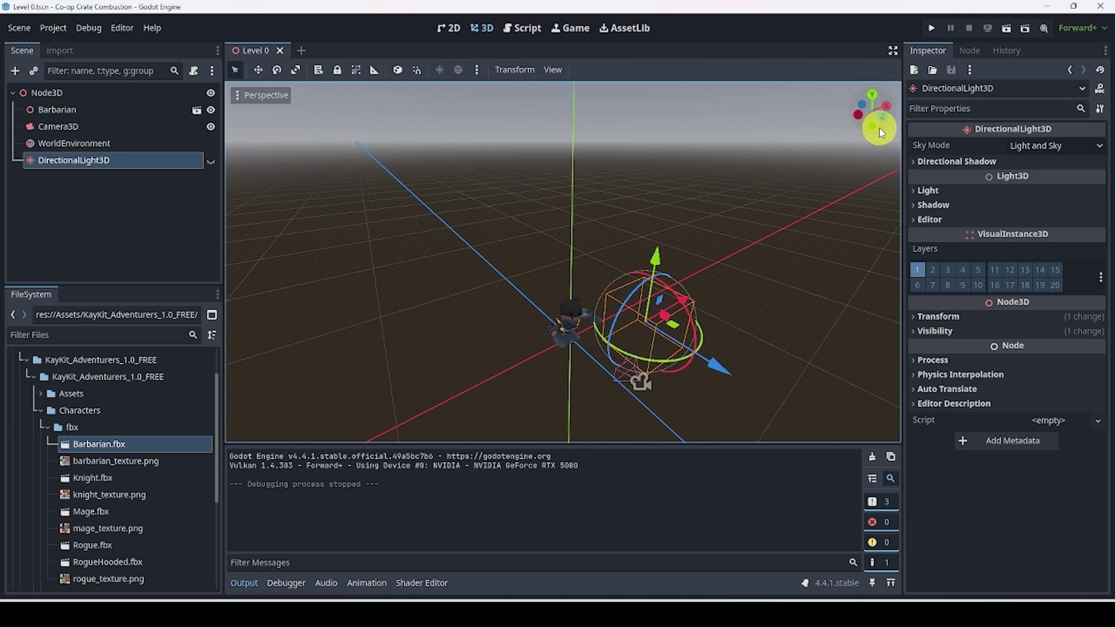
click(211, 160)
click(46, 92)
click(14, 71)
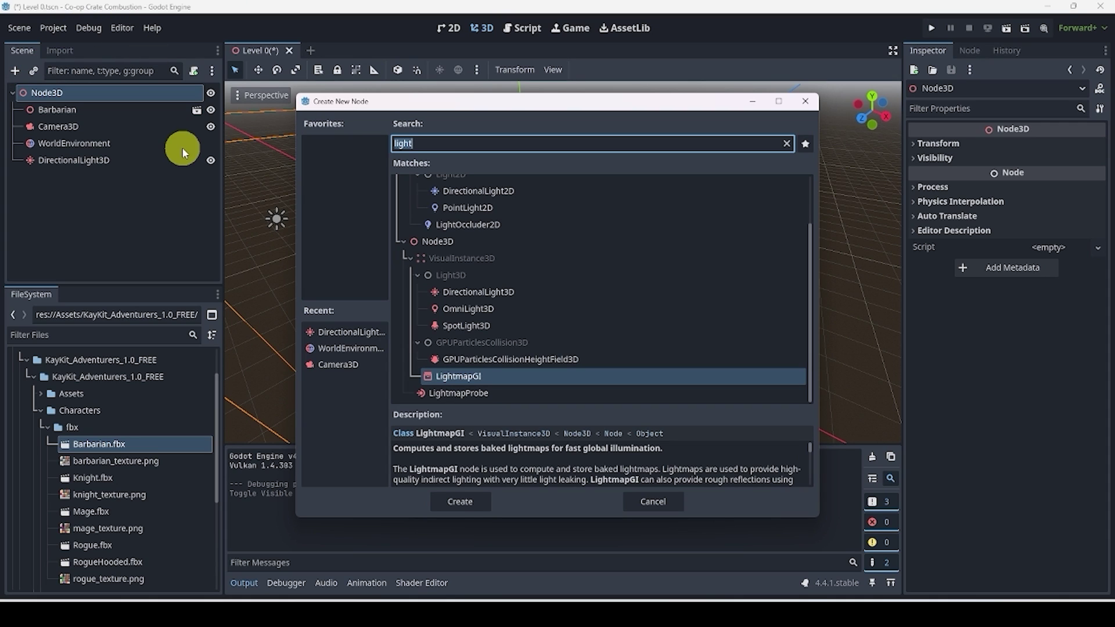
click(525, 308)
click(525, 332)
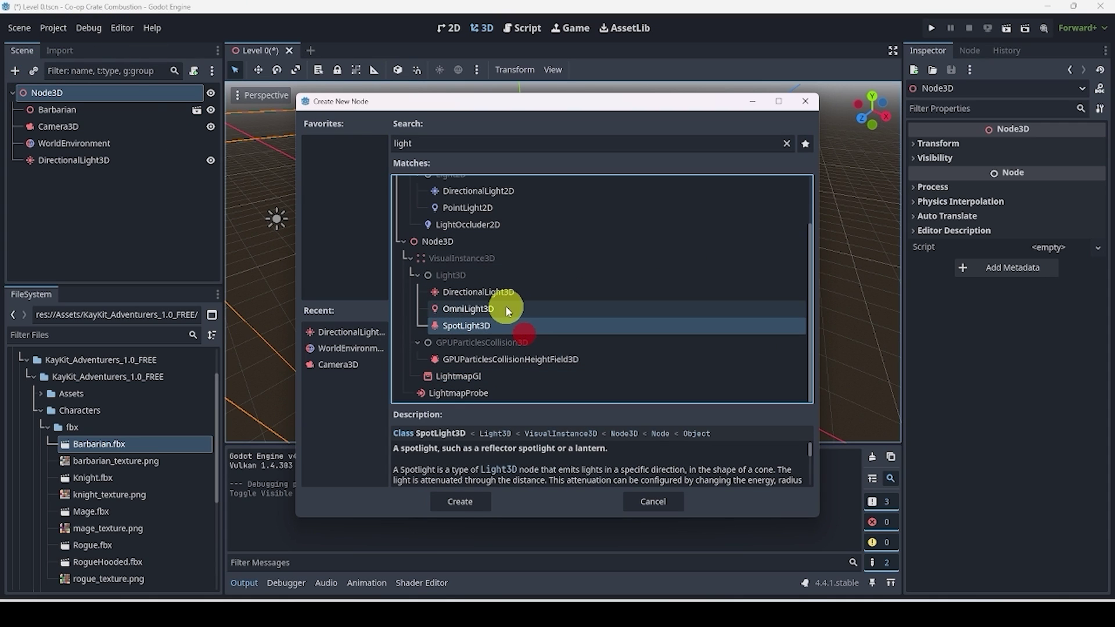
click(505, 306)
click(489, 324)
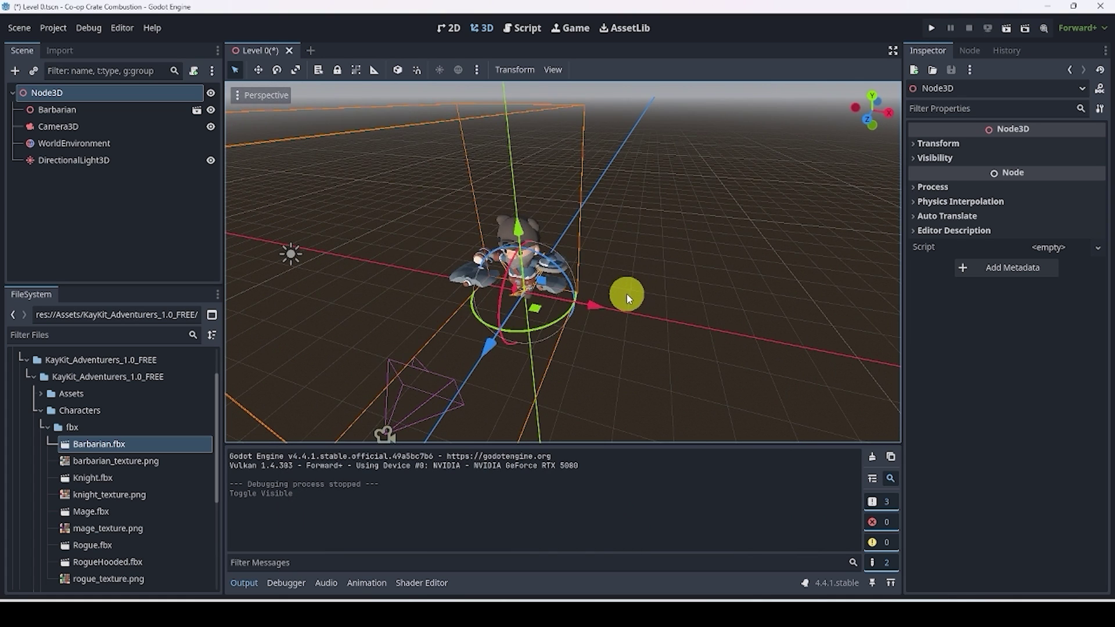
middle_drag(598, 269, 681, 253)
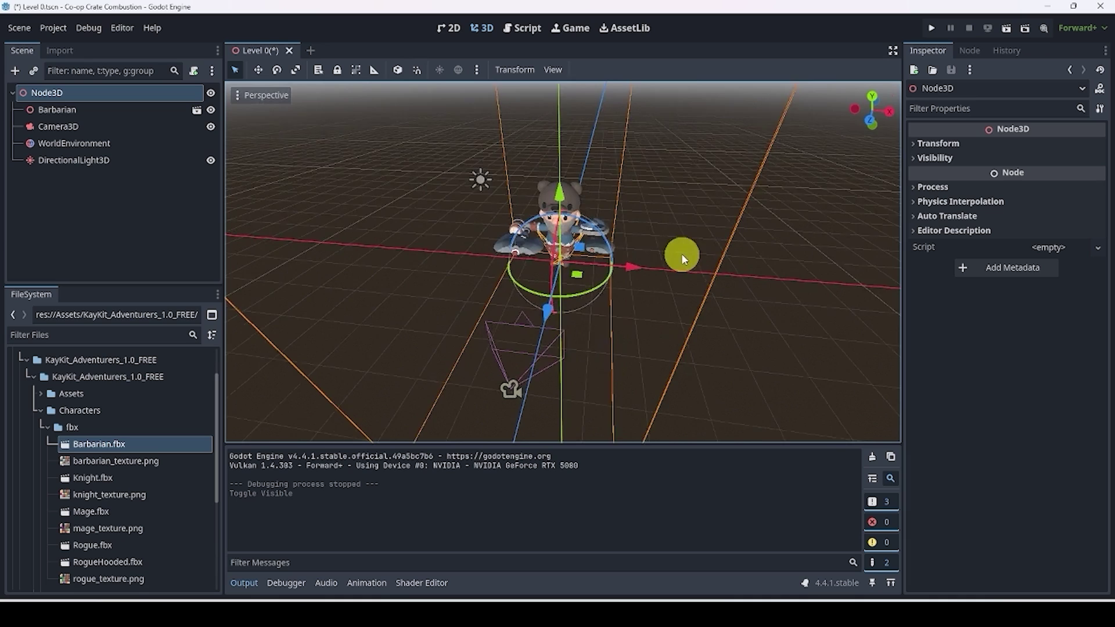
click(63, 109)
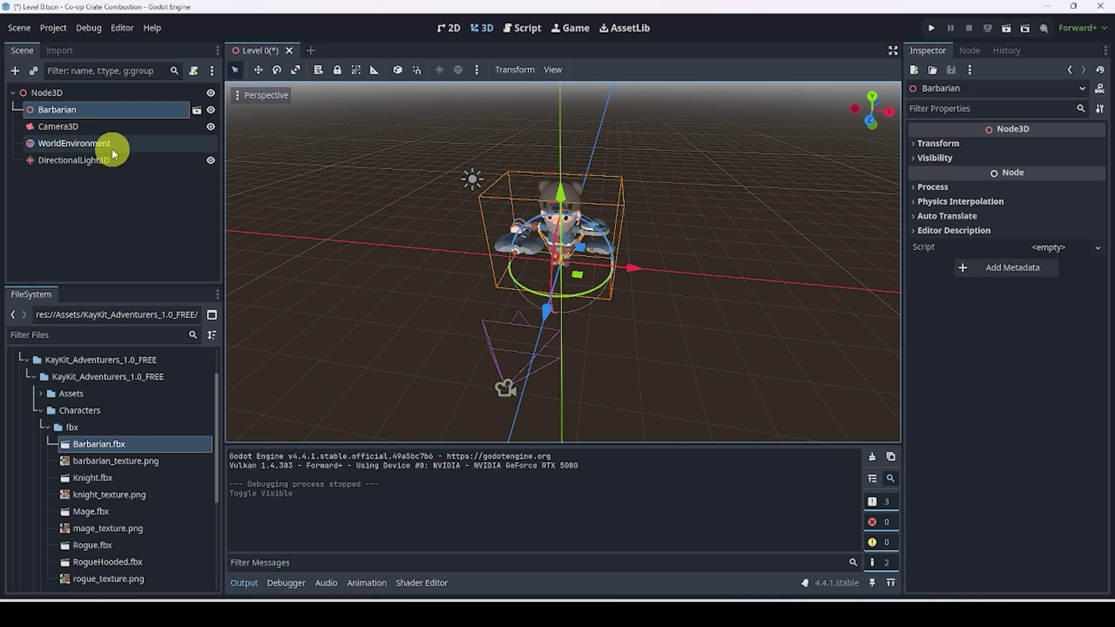
- Rename the root Node3D to 'Level 0'
click(64, 94)
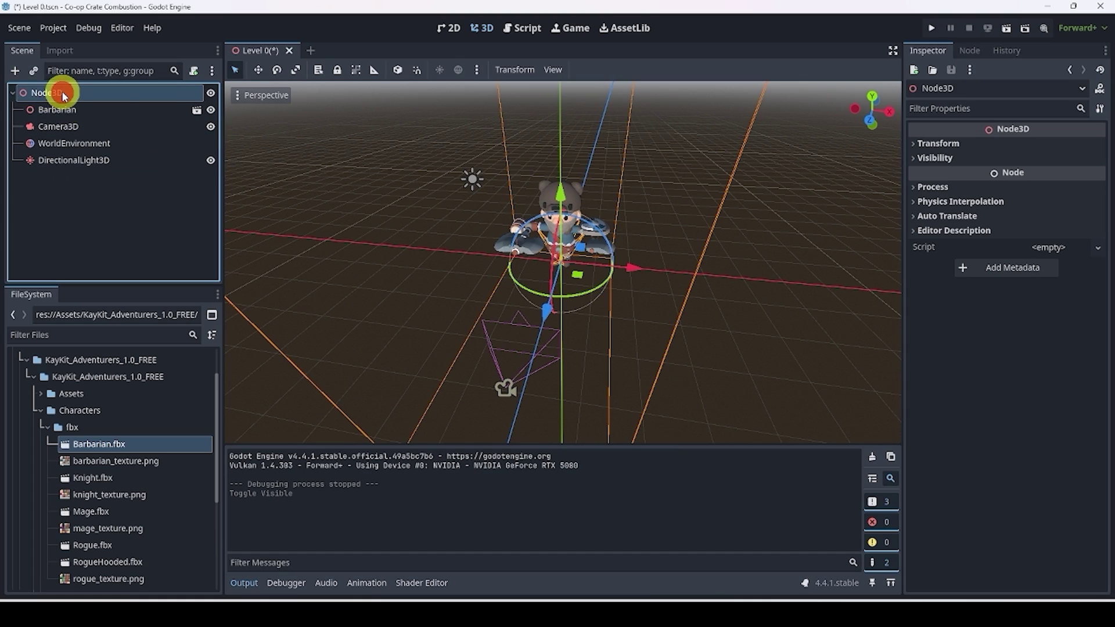
double_click(64, 93)
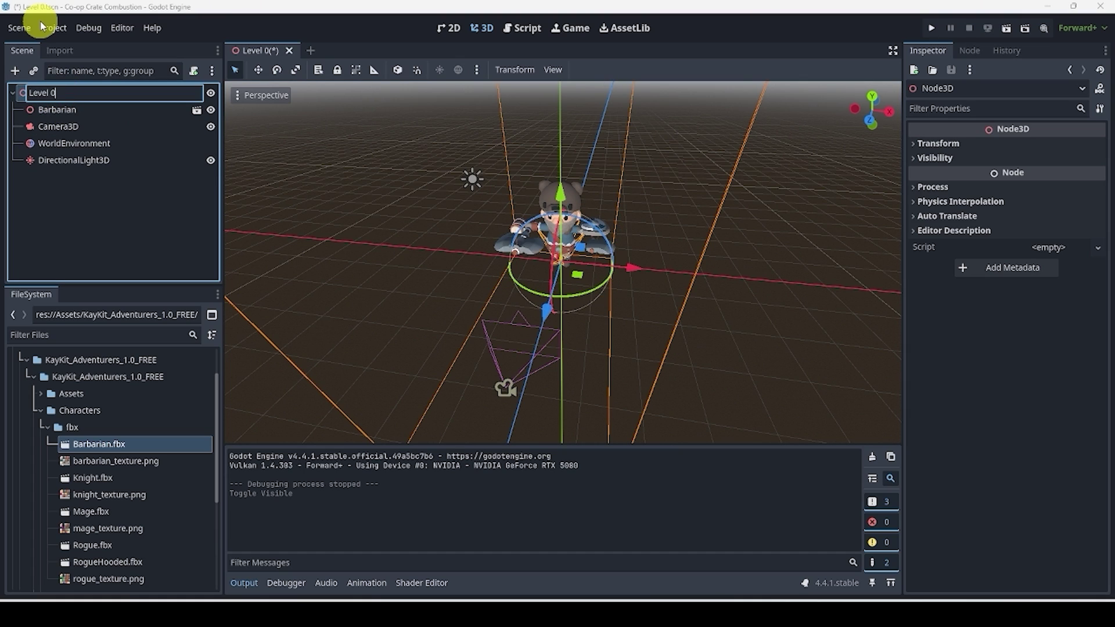
key(Return)
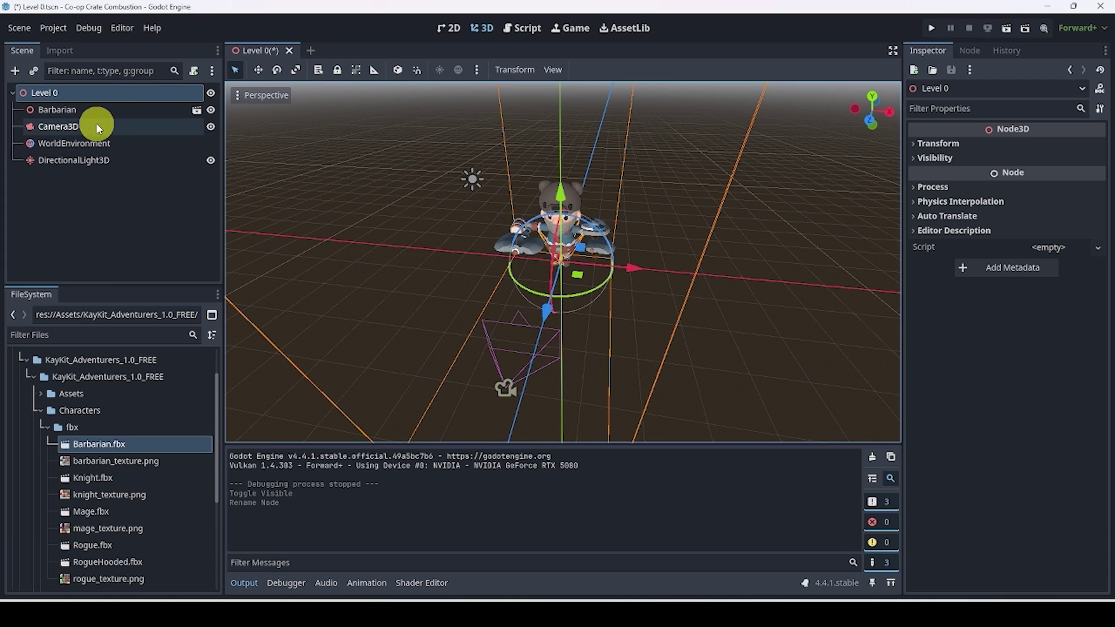
- Add a child node under Level 0, searching 'chara' for CharacterBody3D
drag(73, 109, 30, 97)
click(30, 98)
click(15, 70)
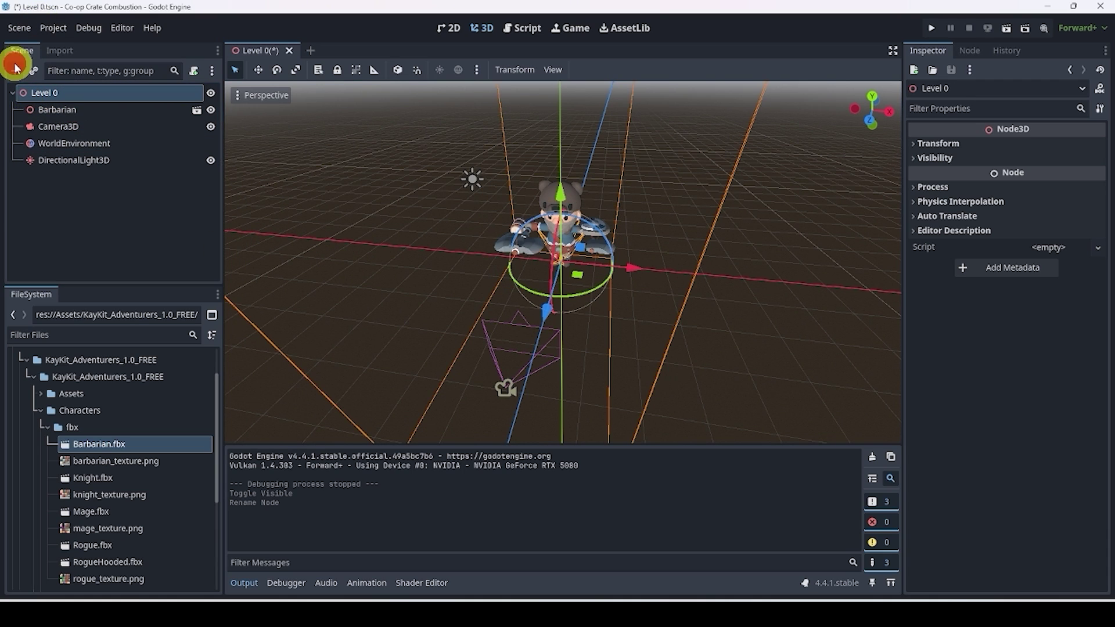
text(chara)
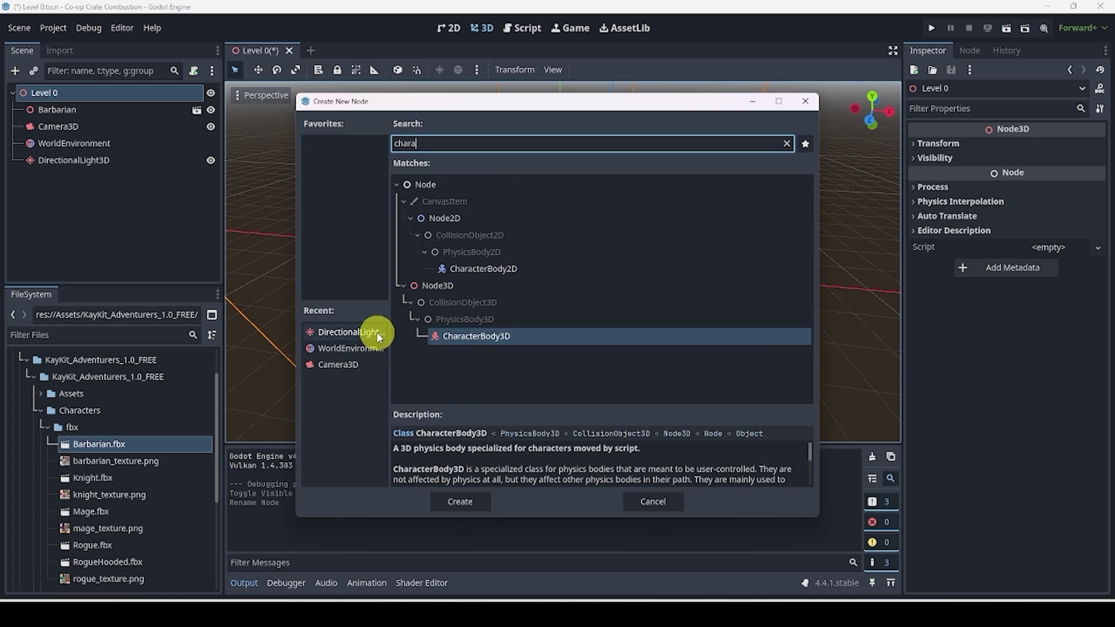
- Clear the node search, browse the Node3D types, then search for 'body'
click(787, 144)
scroll(613, 284, down, 2)
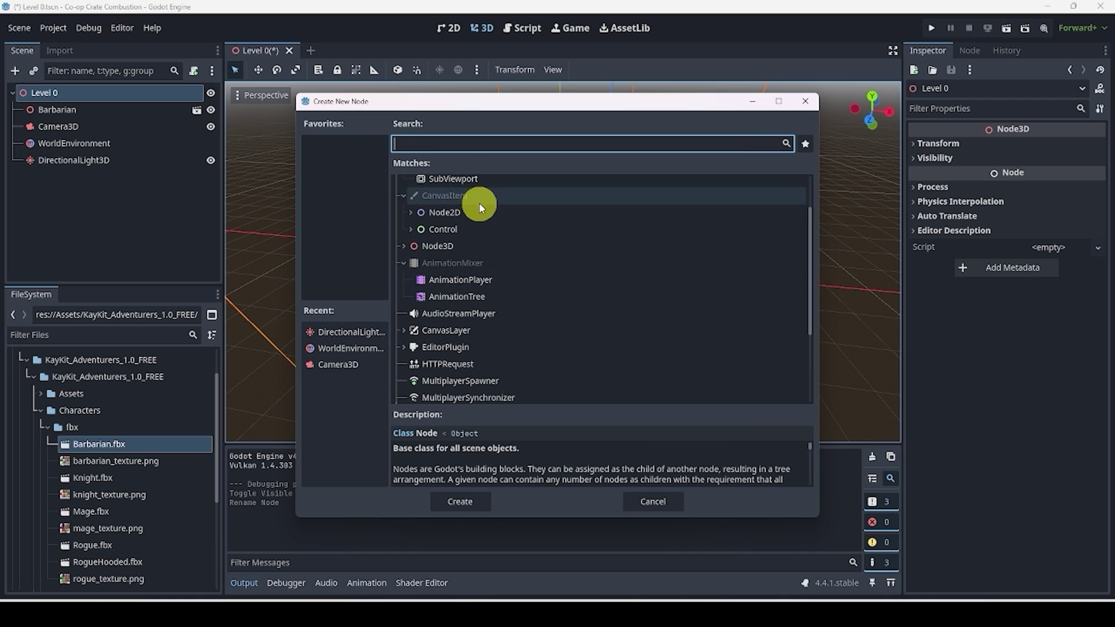
click(405, 248)
scroll(430, 264, down, 2)
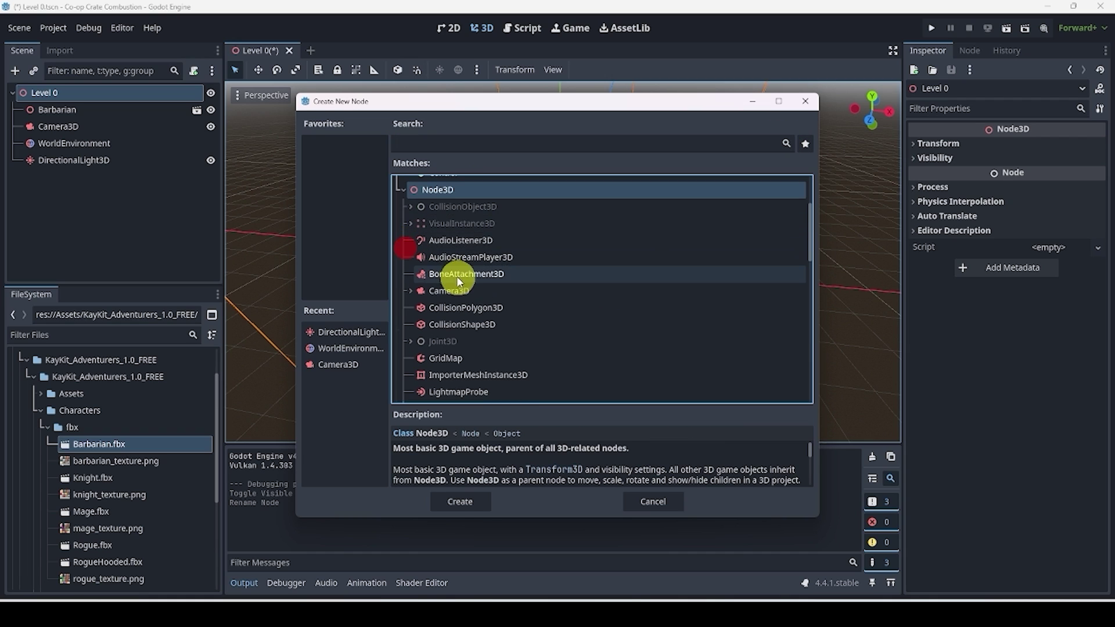
click(468, 145)
text(body)
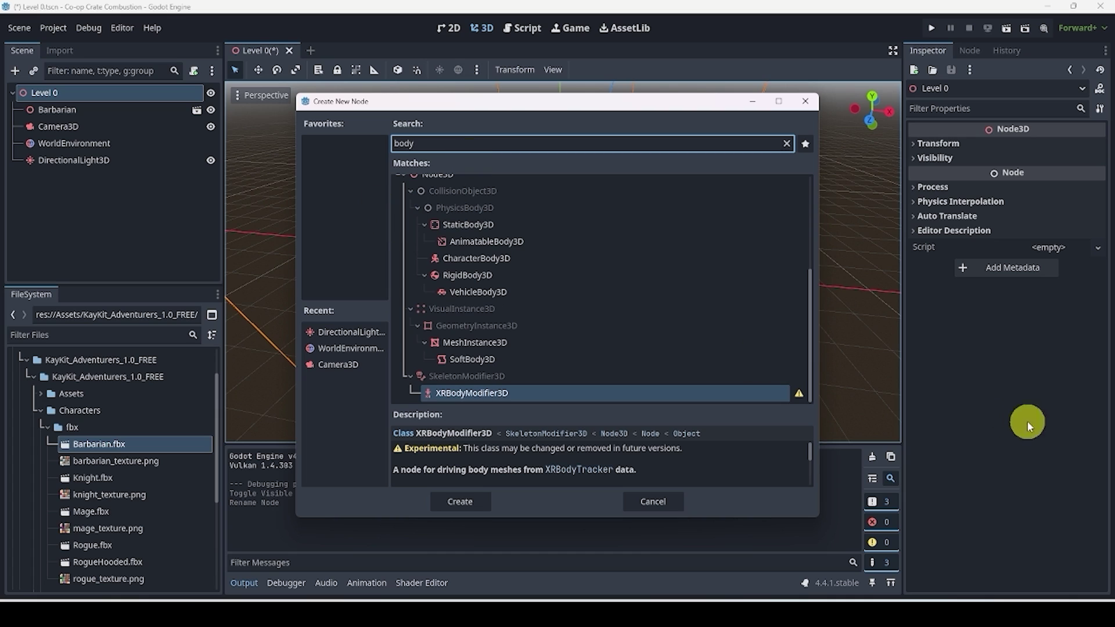
scroll(490, 302, up, 1)
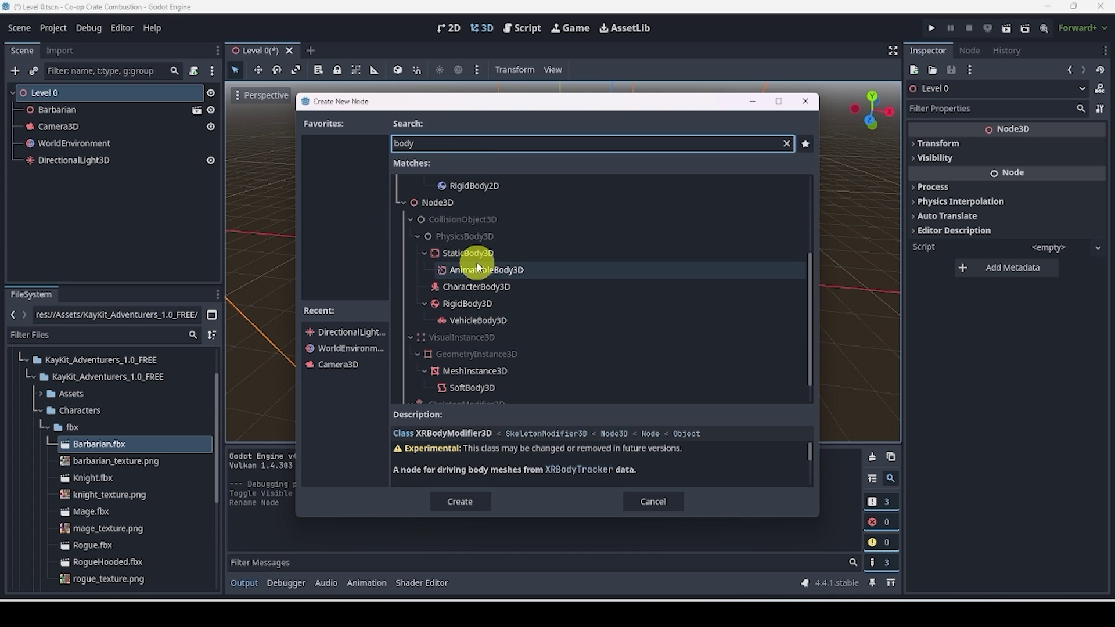
- Compare the StaticBody3D, RigidBody3D and CharacterBody3D descriptions and create a CharacterBody3D
click(455, 254)
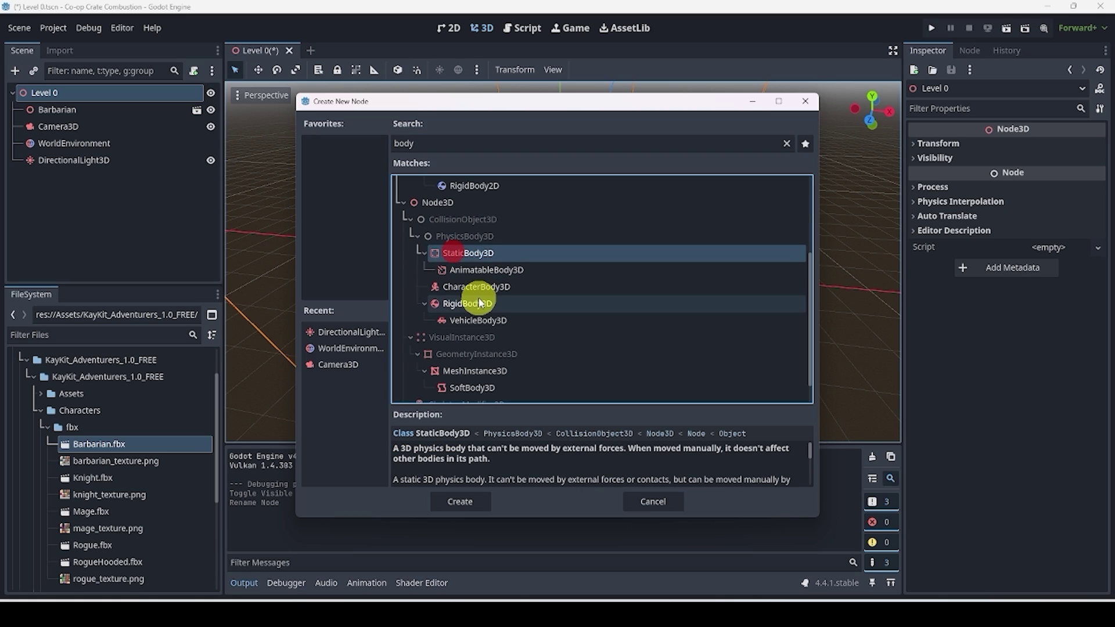
click(458, 302)
click(470, 287)
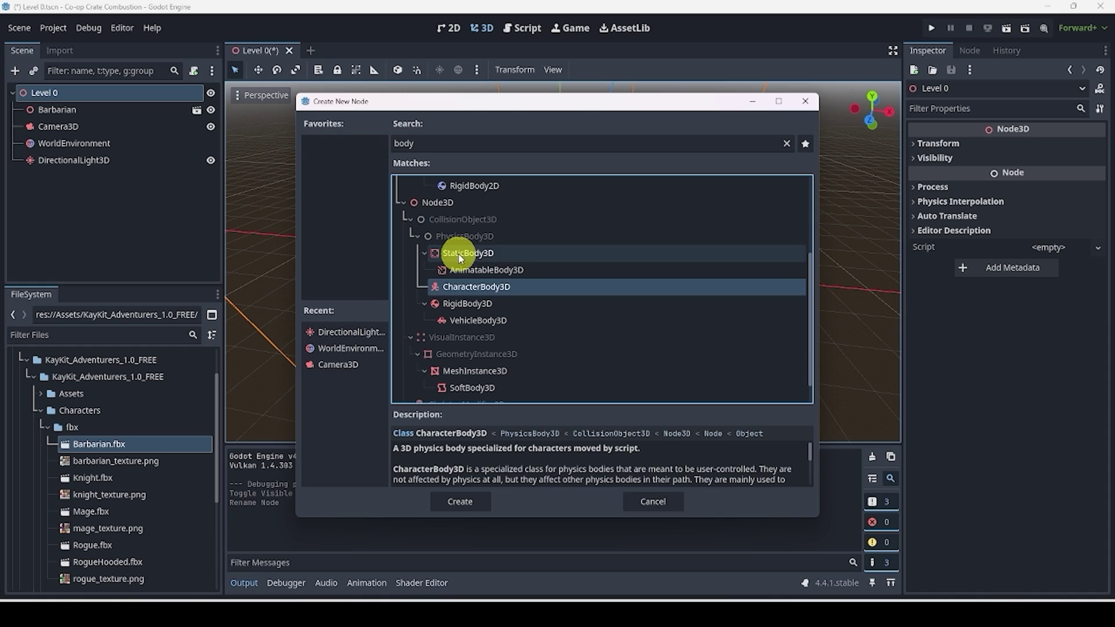
click(460, 256)
click(461, 302)
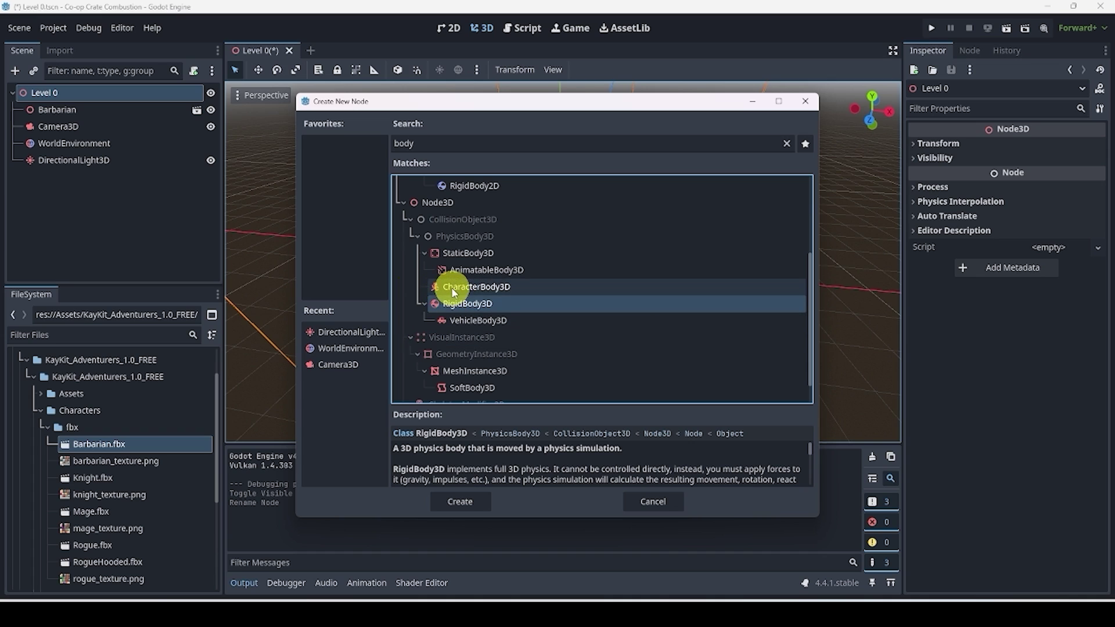
click(438, 287)
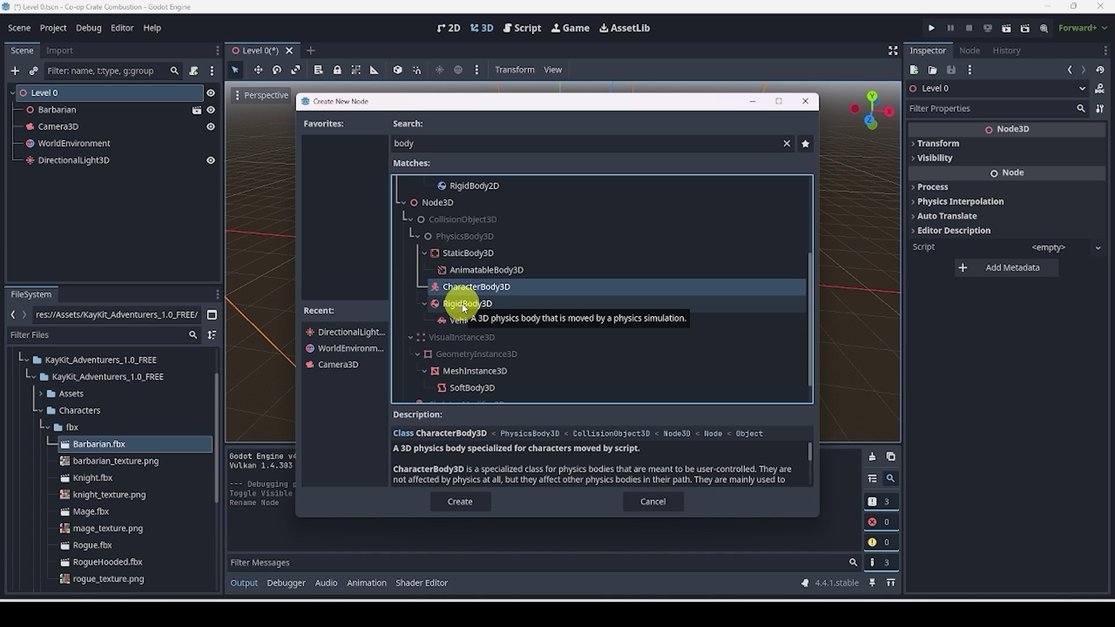
click(476, 501)
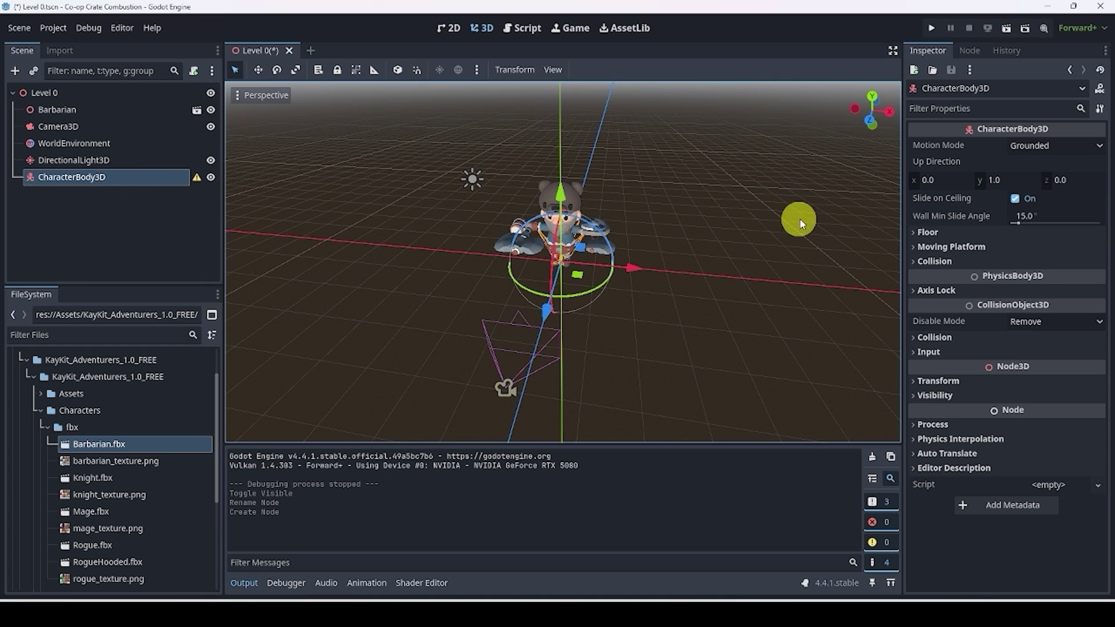
- Parent the Barbarian under CharacterBody3D and make it local
scroll(563, 263, up, 3)
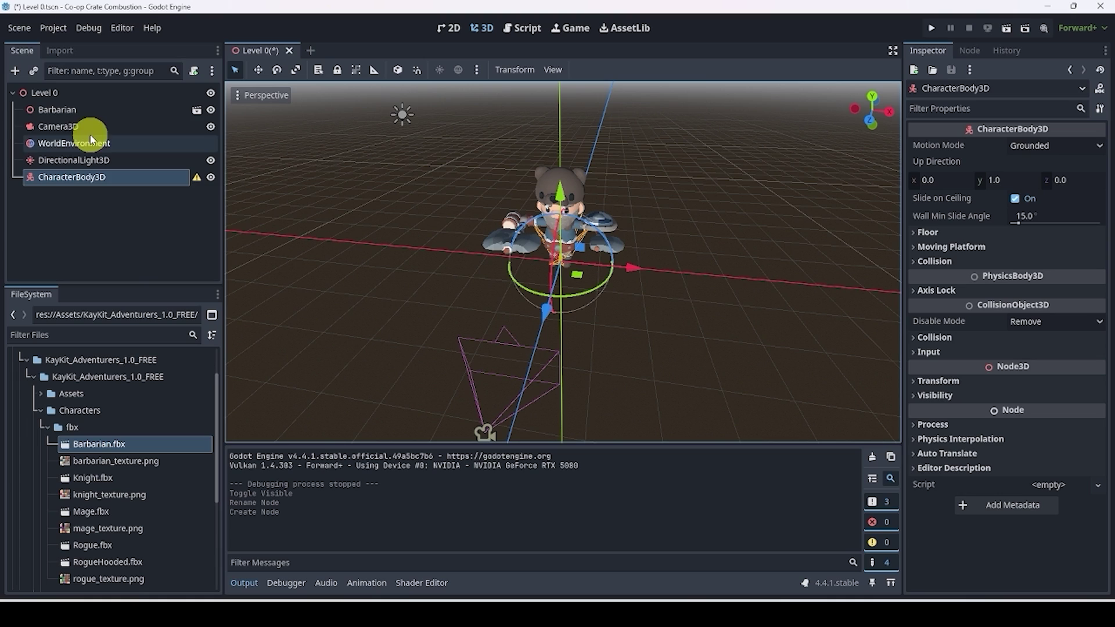
click(75, 122)
click(53, 110)
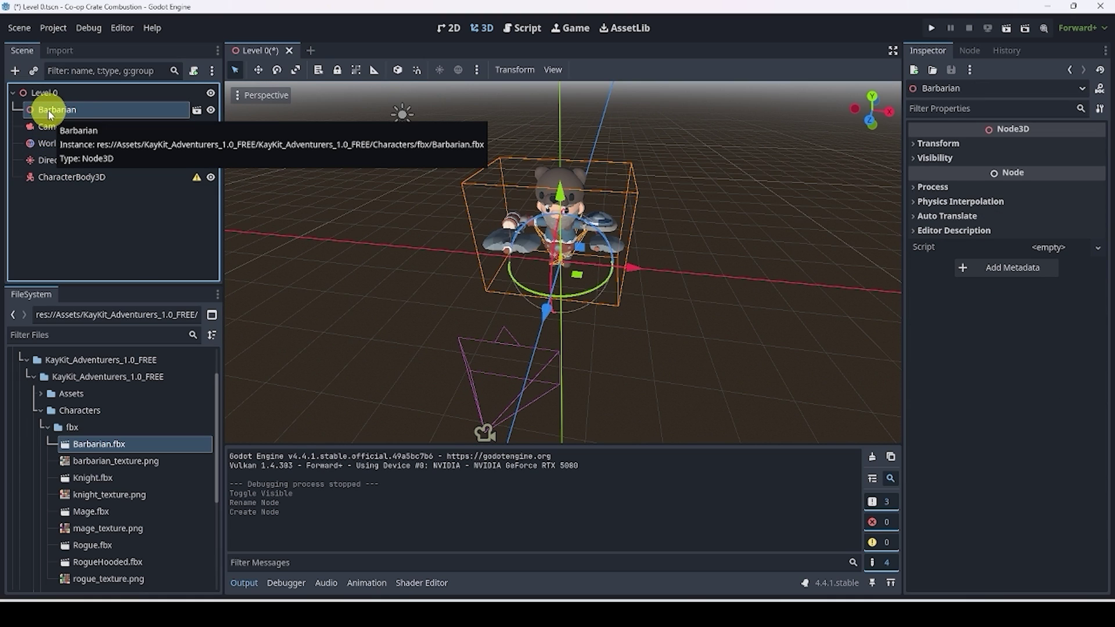
drag(50, 113, 64, 178)
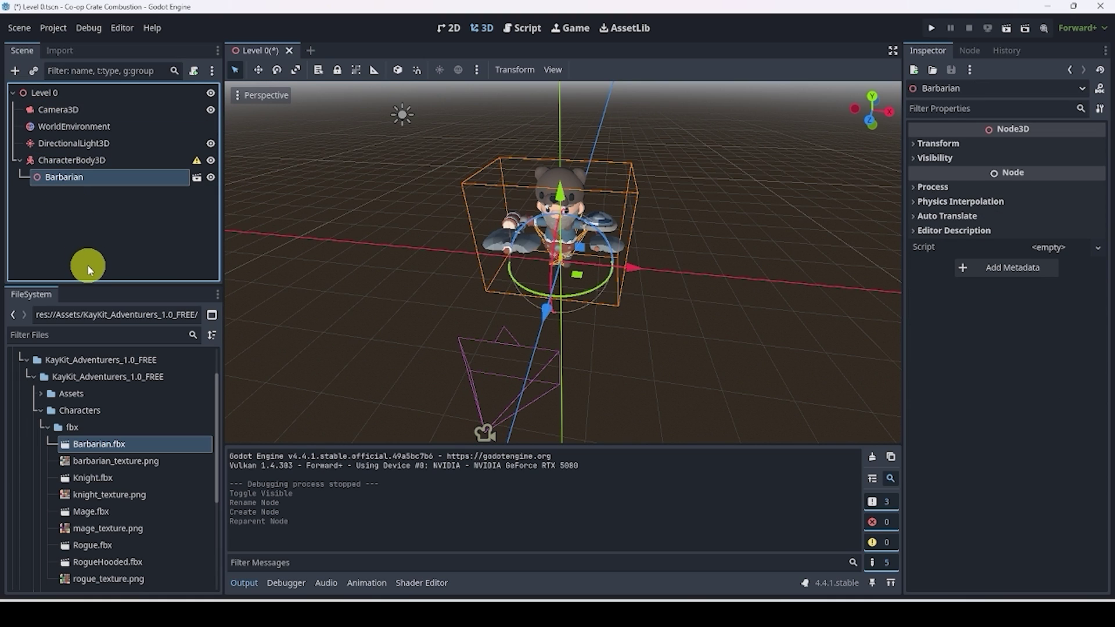
right_click(73, 183)
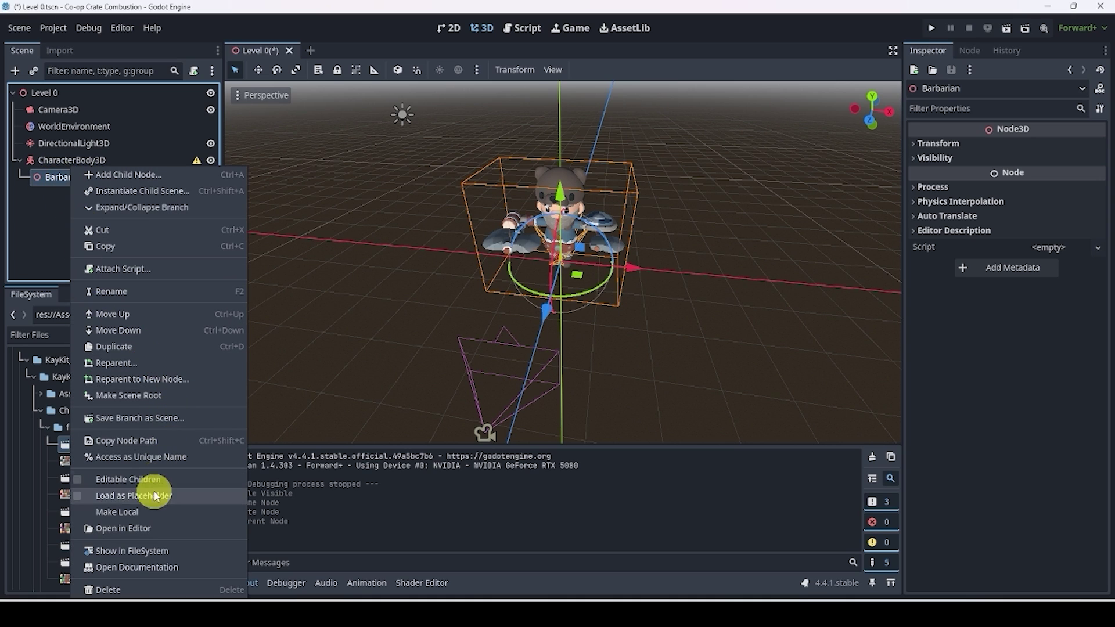
click(148, 512)
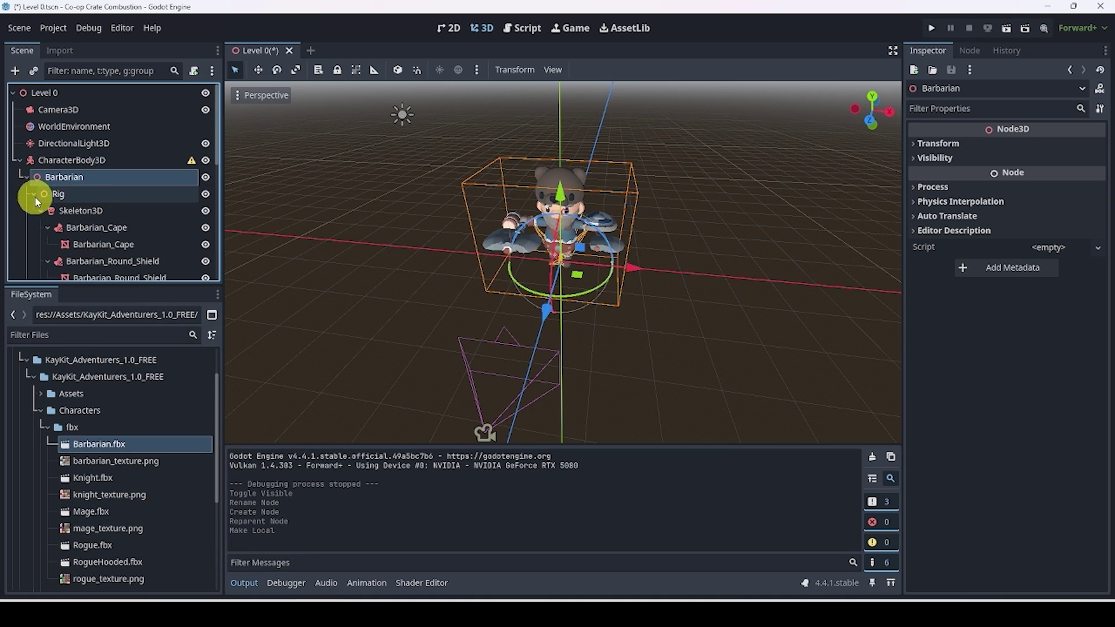
- Collapse the Barbarian's child nodes and expand its Transform section in the Inspector
scroll(156, 163, down, 3)
scroll(155, 158, down, 5)
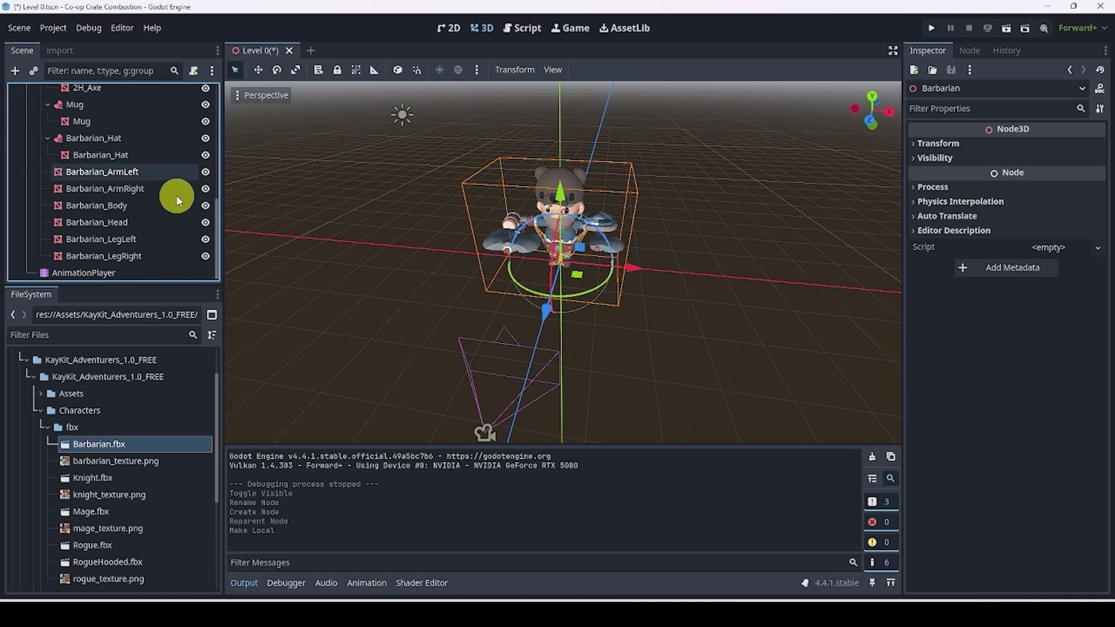
scroll(107, 178, up, 10)
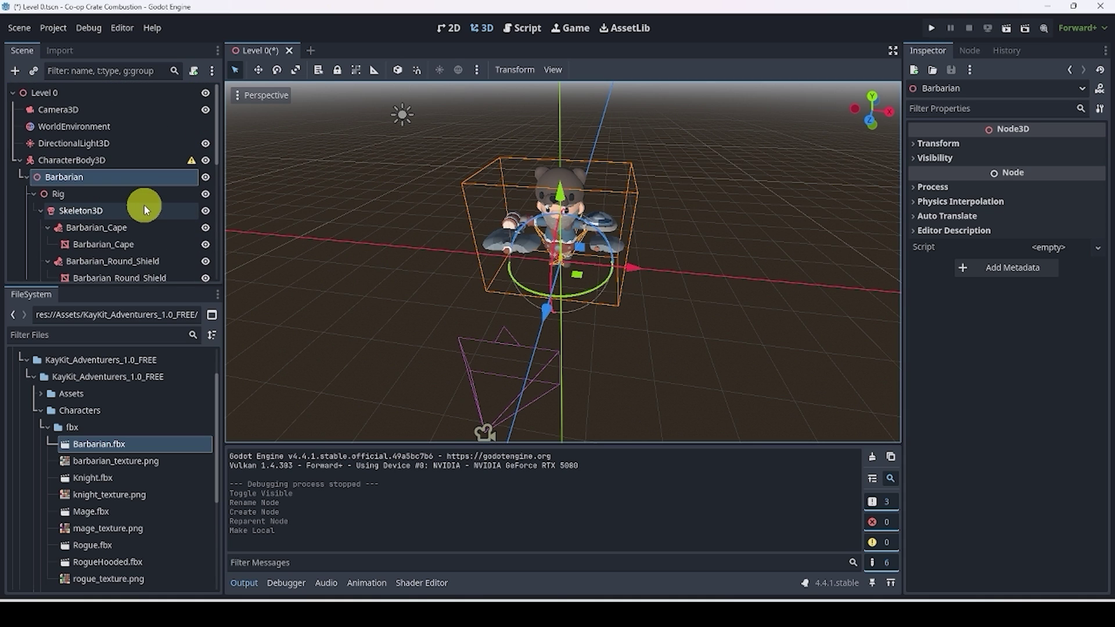
click(28, 177)
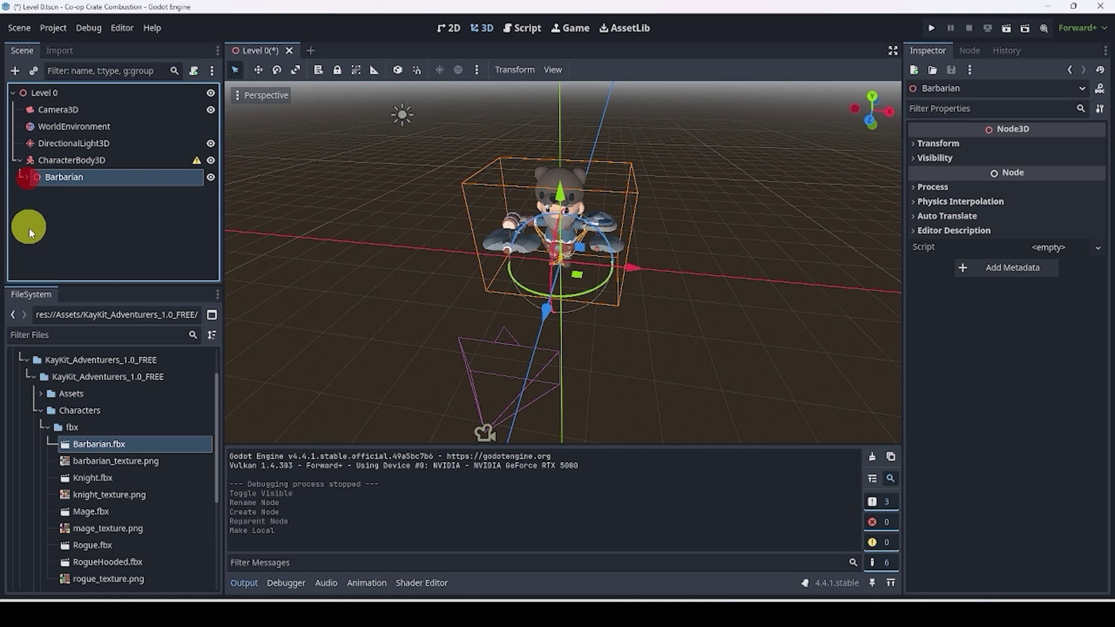
click(73, 160)
click(59, 177)
click(983, 144)
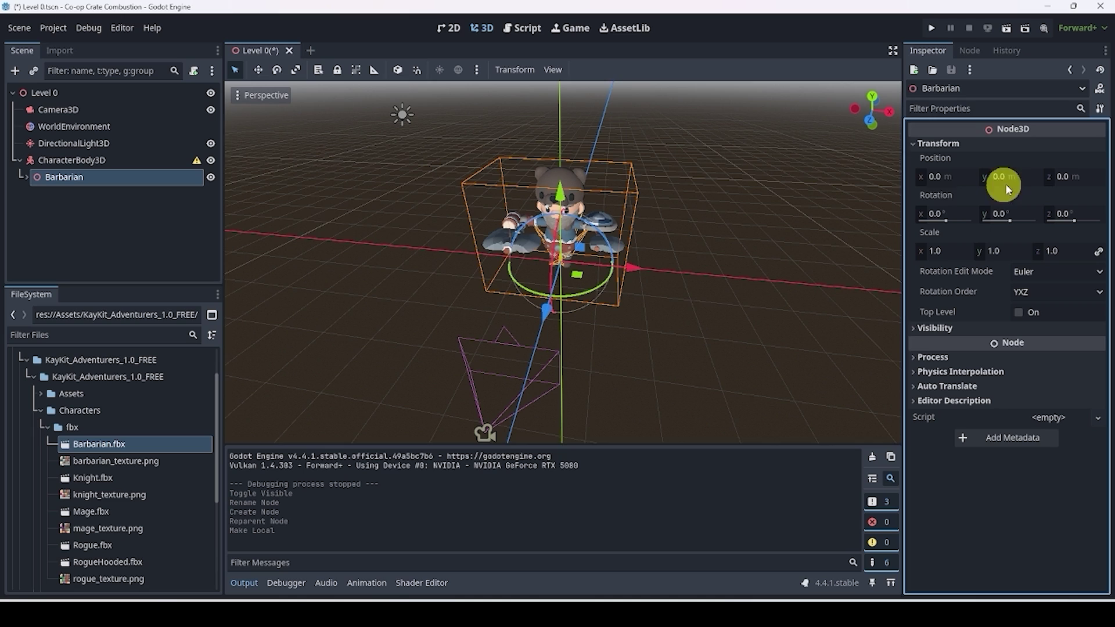
click(508, 179)
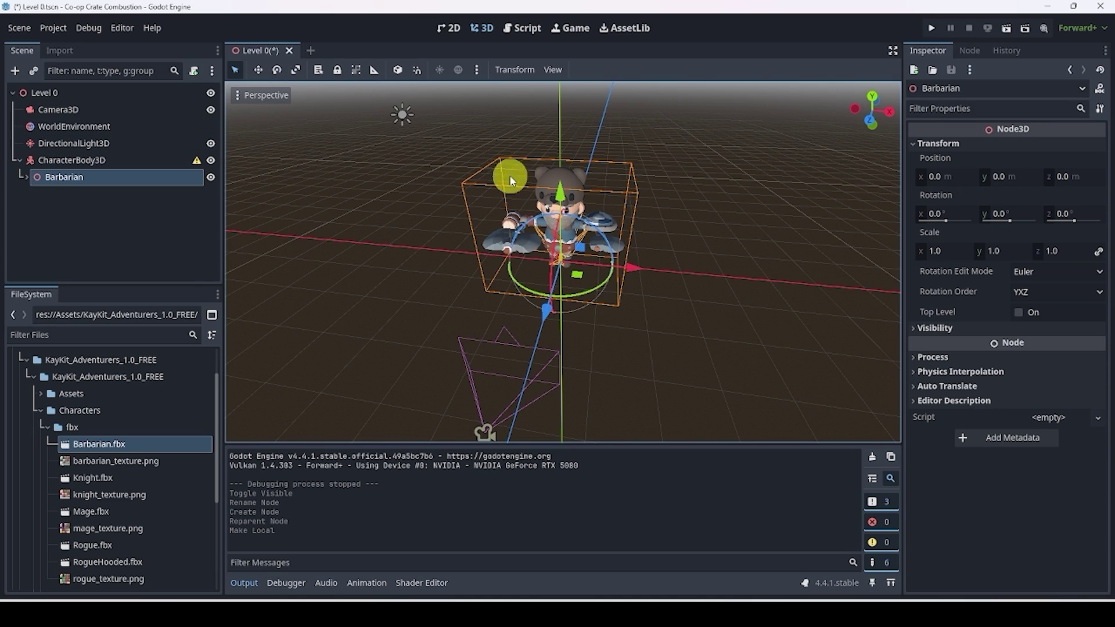
drag(571, 199, 740, 250)
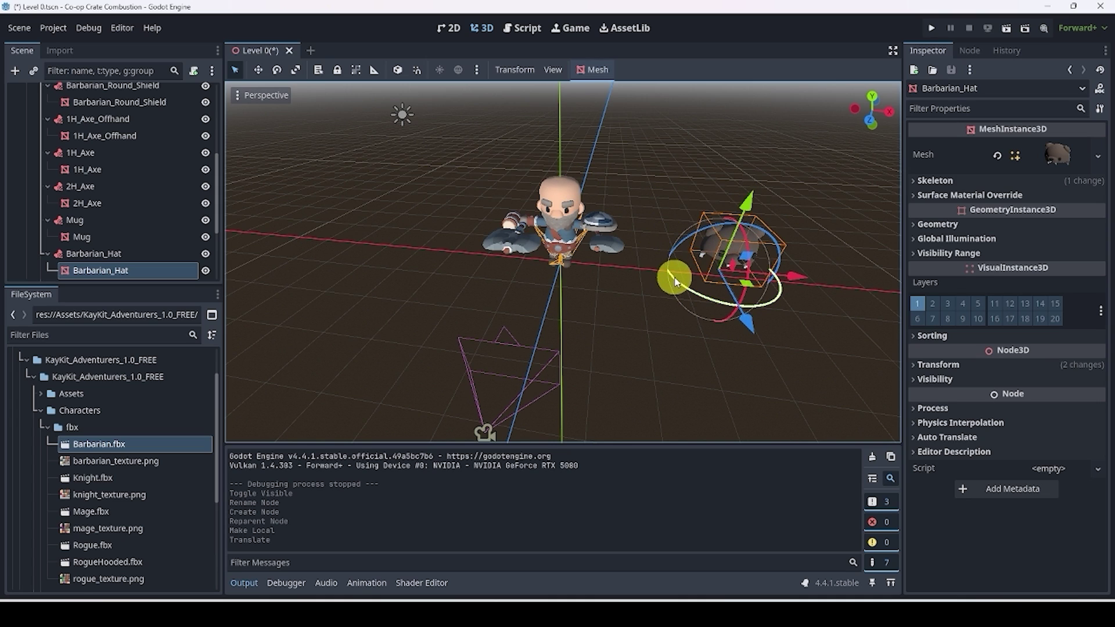
key(ctrl+z)
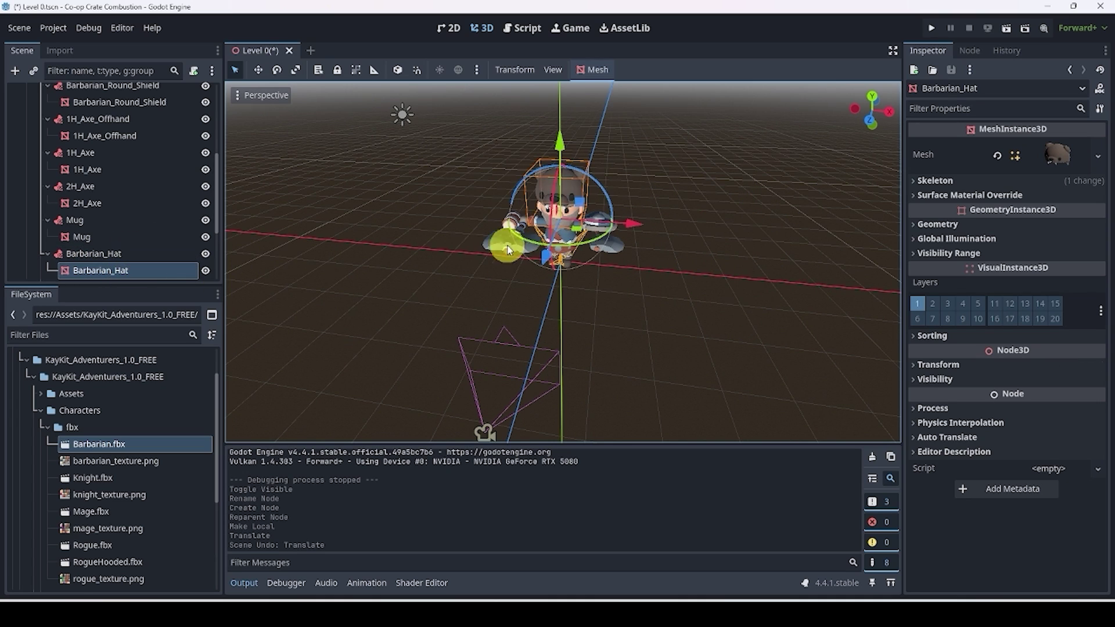
scroll(169, 217, up, 5)
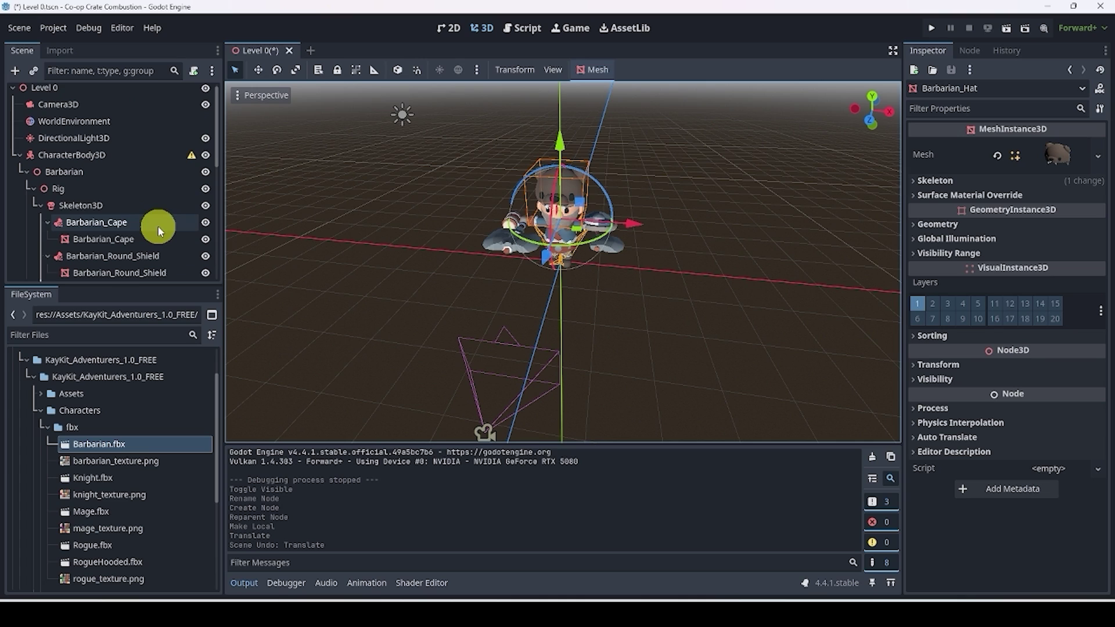
click(23, 177)
click(35, 161)
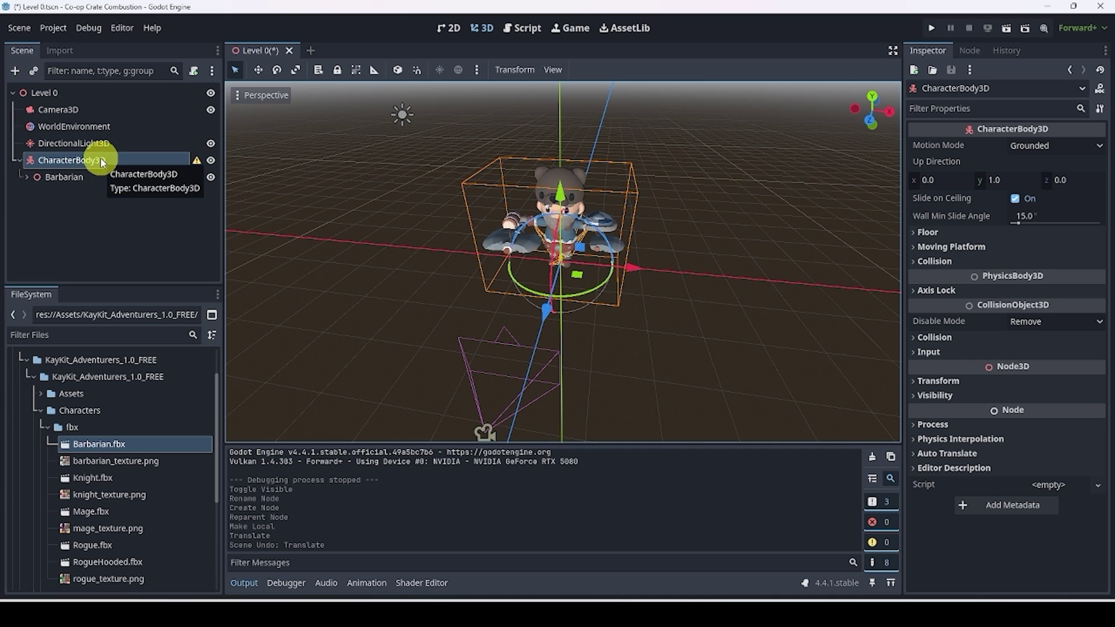
click(50, 179)
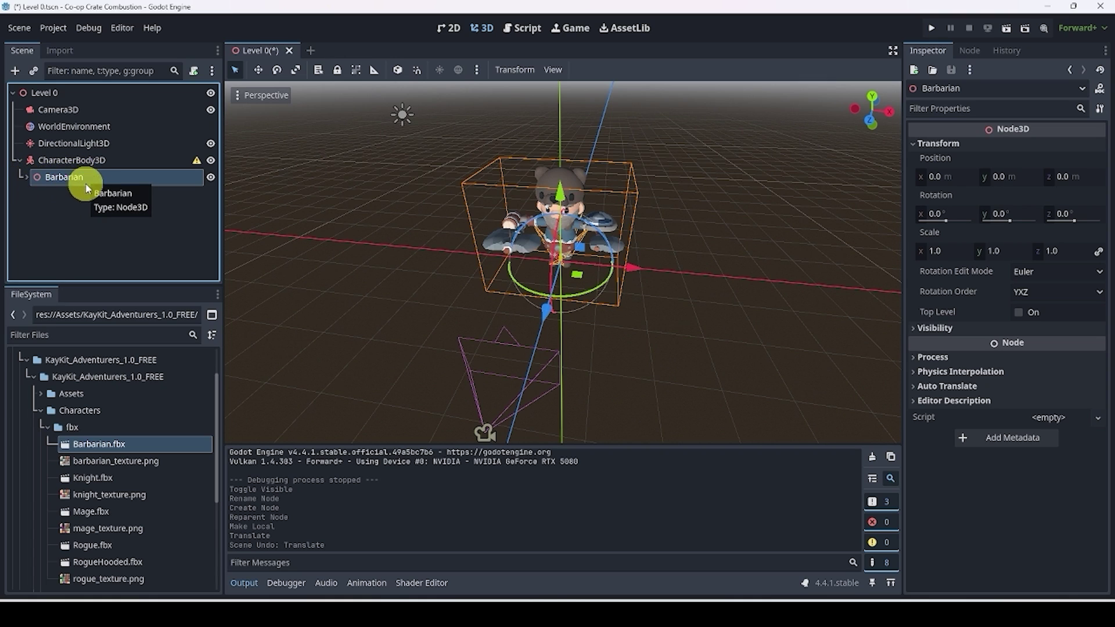
click(65, 162)
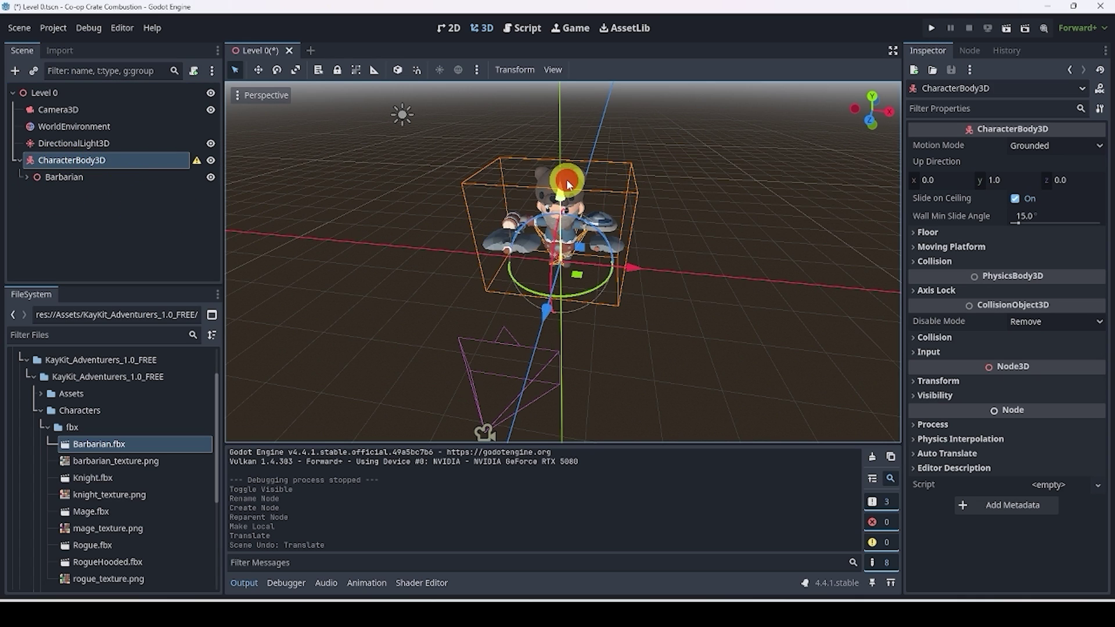
- Rename the CharacterBody3D node to 'Player 1'
right_click(60, 167)
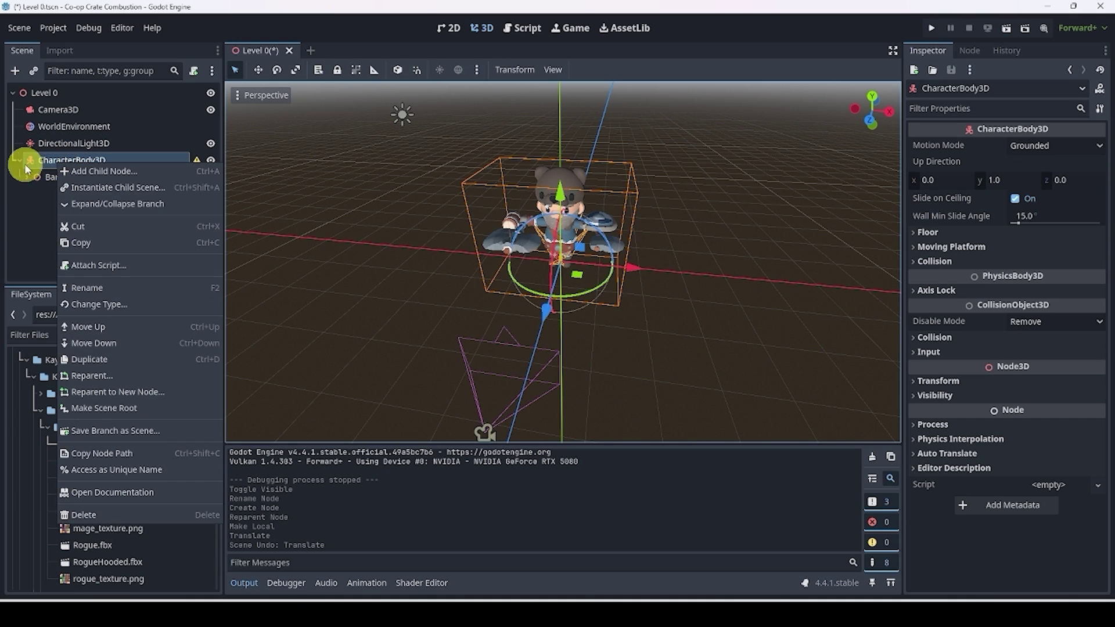
click(112, 162)
double_click(112, 158)
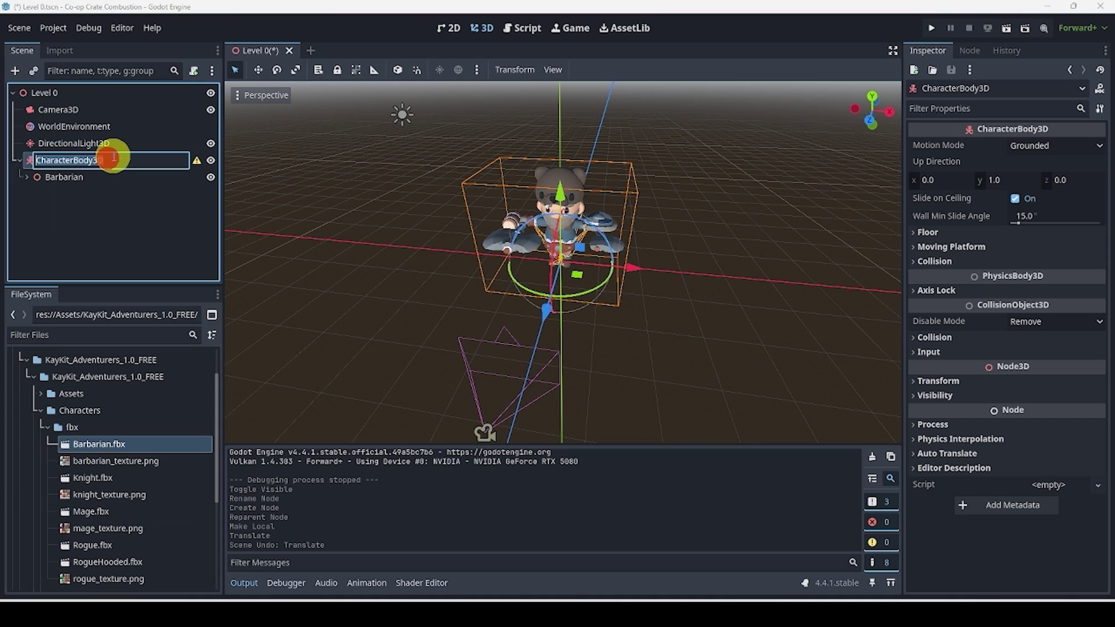
text(Player)
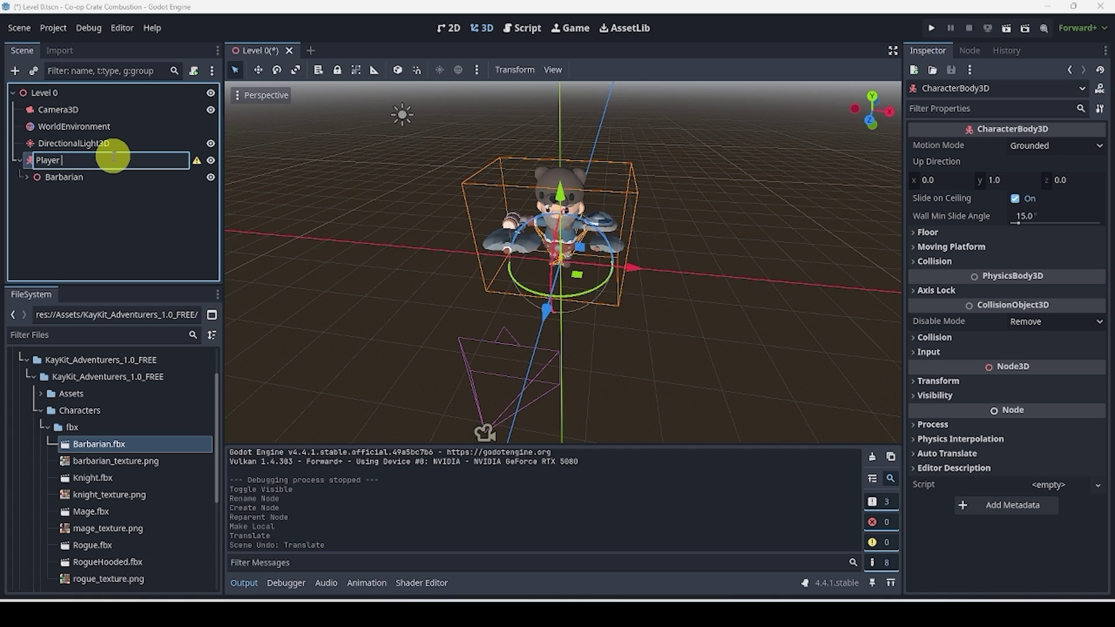
text( 1)
key(Return)
- Save the Player 1 branch as player_1.tscn in a new Scenes/Players folder
right_click(113, 154)
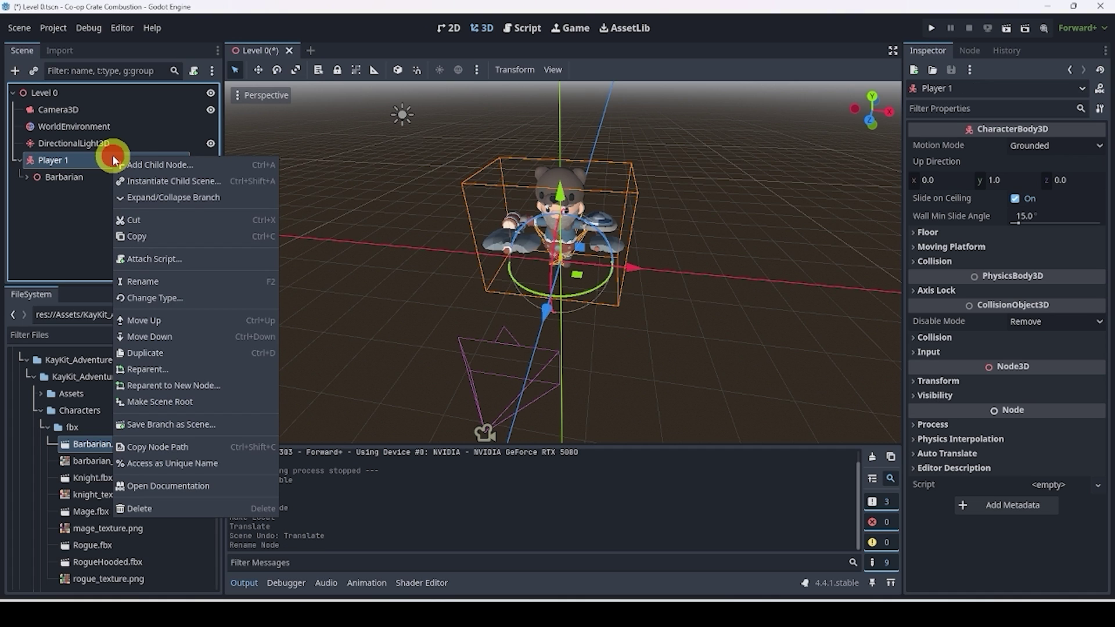
click(185, 425)
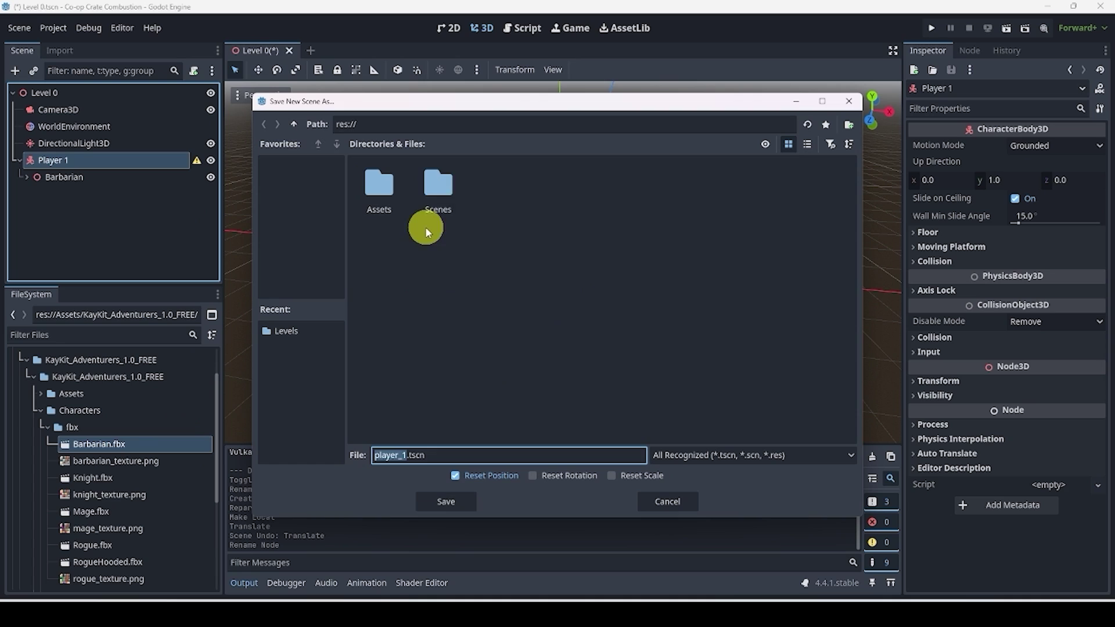
double_click(443, 206)
right_click(437, 200)
click(455, 212)
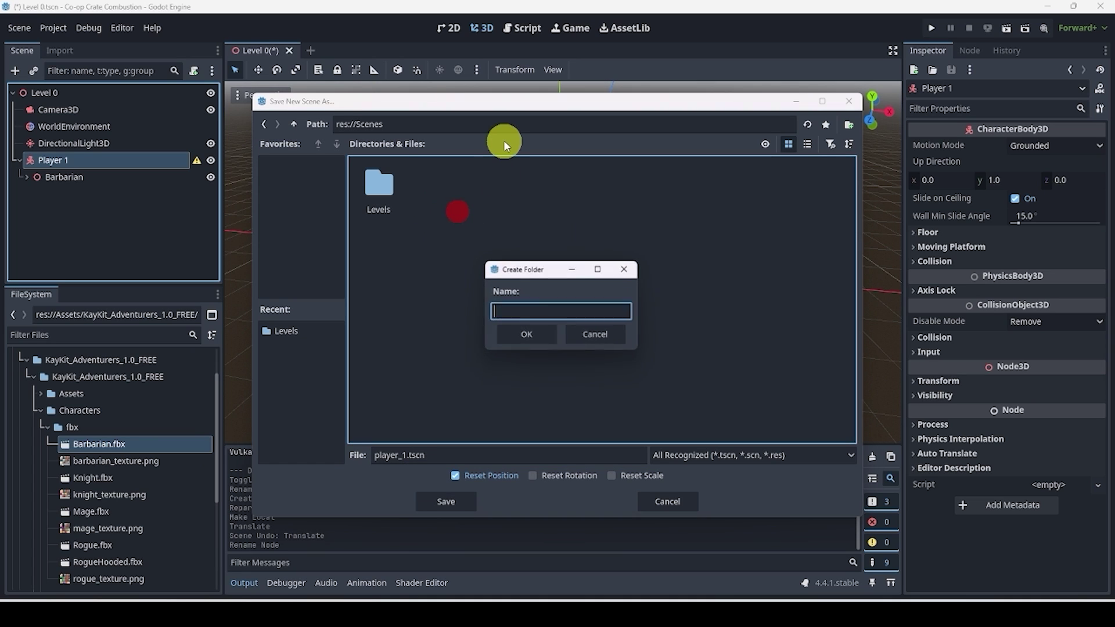
text(Player)
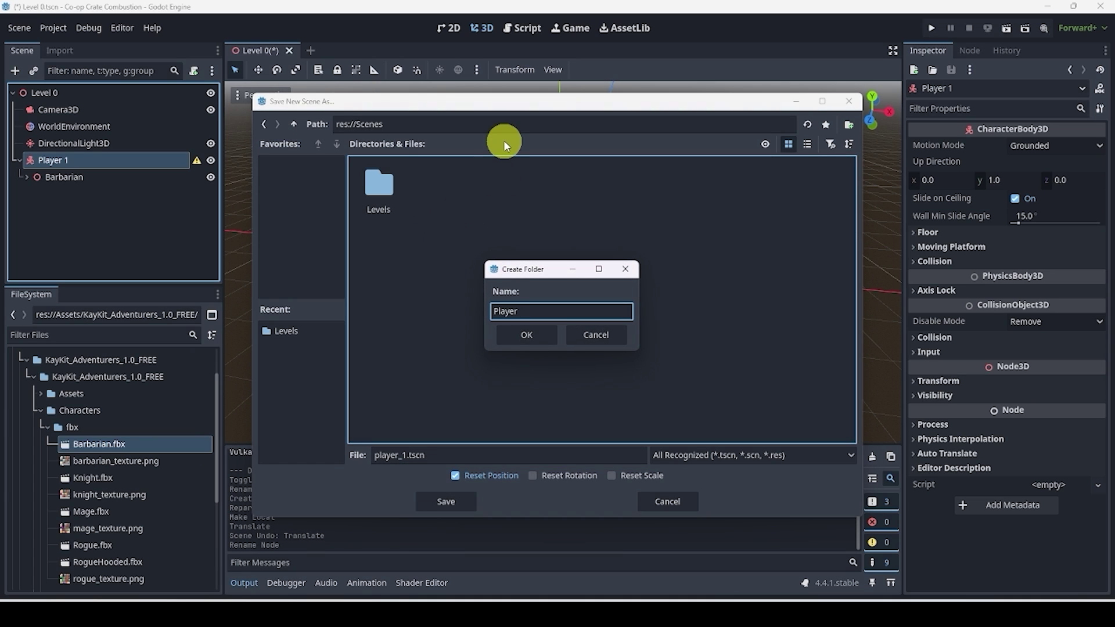
text(s)
key(Return)
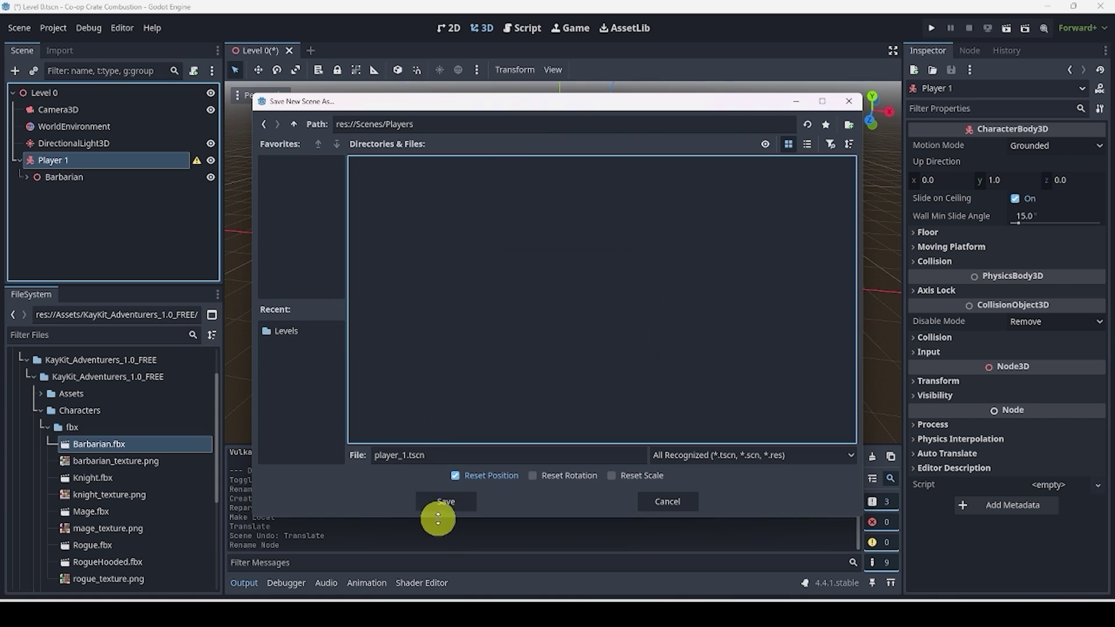
click(445, 501)
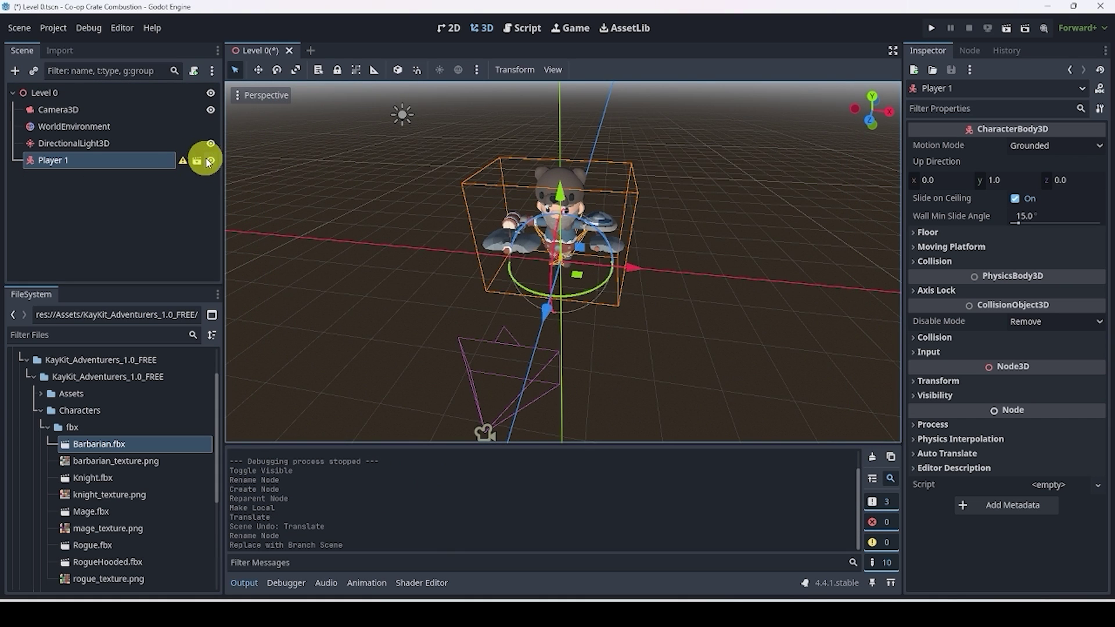
- Open the player_1 scene, look around the Barbarian, and switch between the Level 0 and player_1 tabs
click(196, 163)
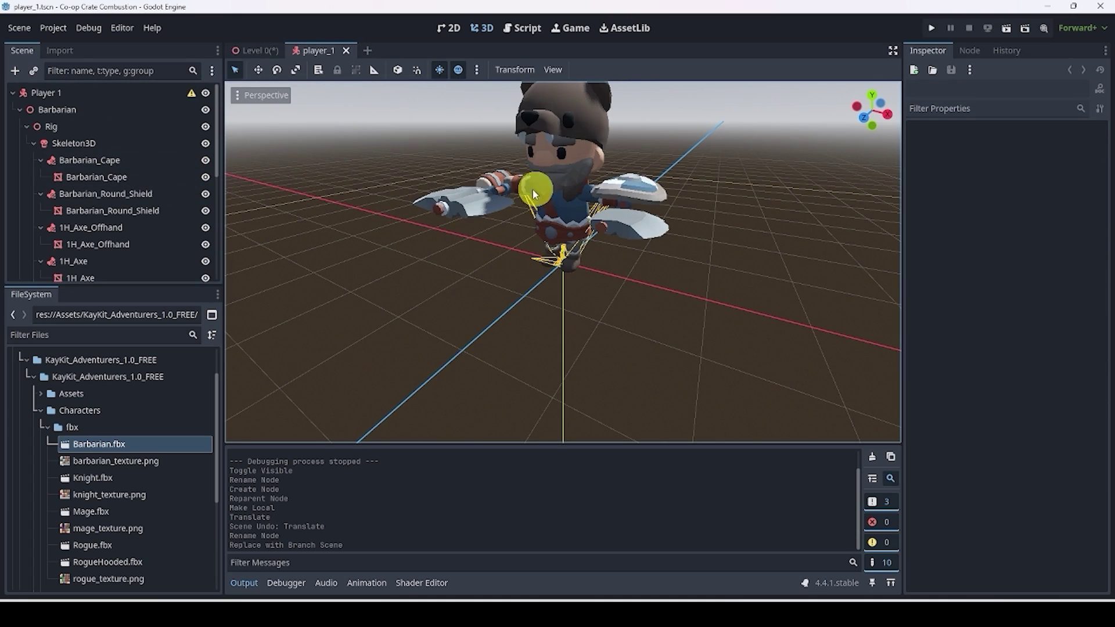
middle_drag(534, 194, 511, 325)
scroll(510, 281, down, 3)
click(20, 111)
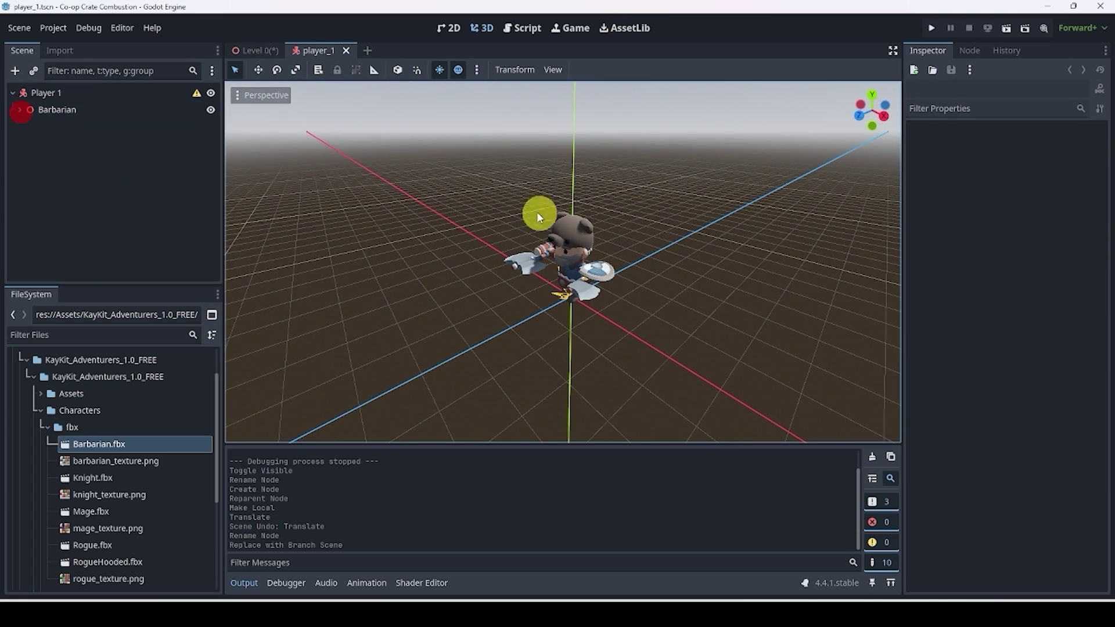
click(258, 51)
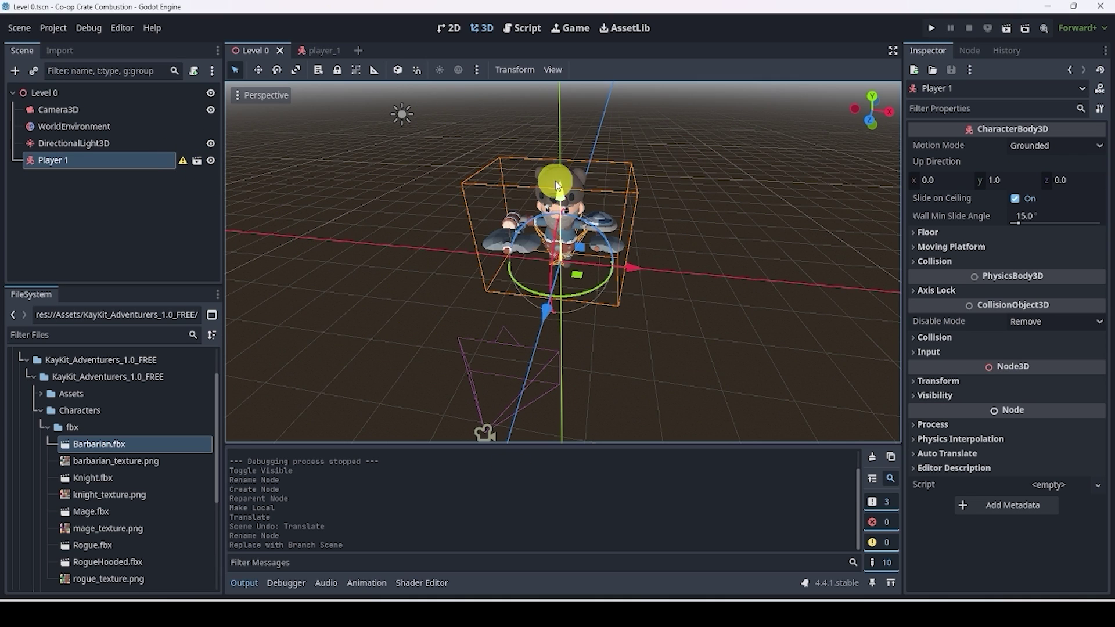
click(316, 50)
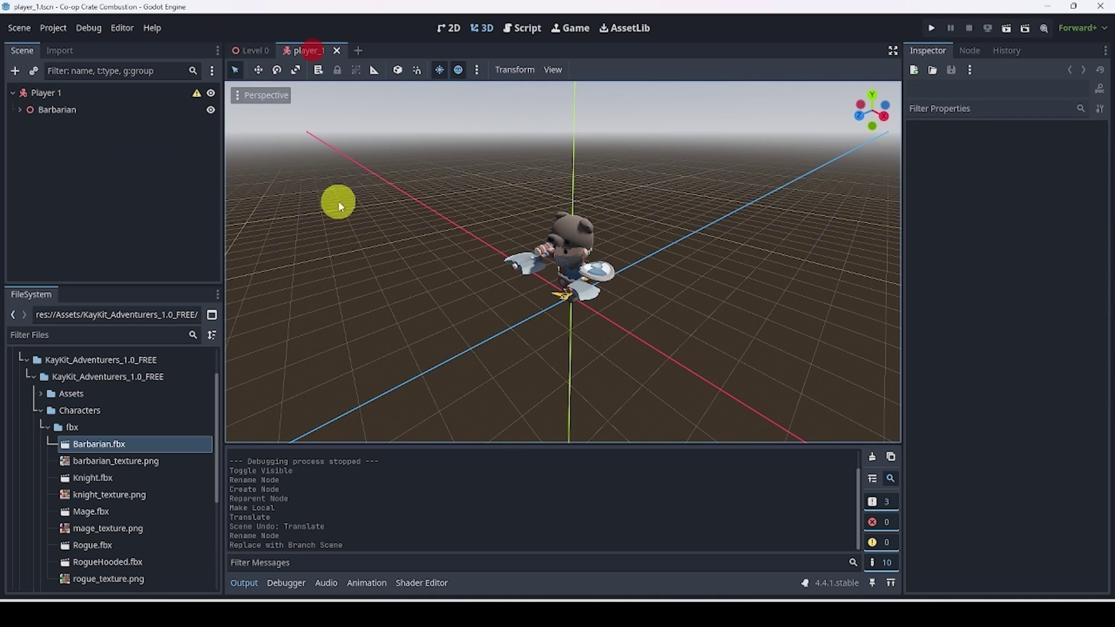
click(49, 93)
- Trial-rotate and move Player 1 in Level 0, then undo it with Ctrl+Z
click(233, 48)
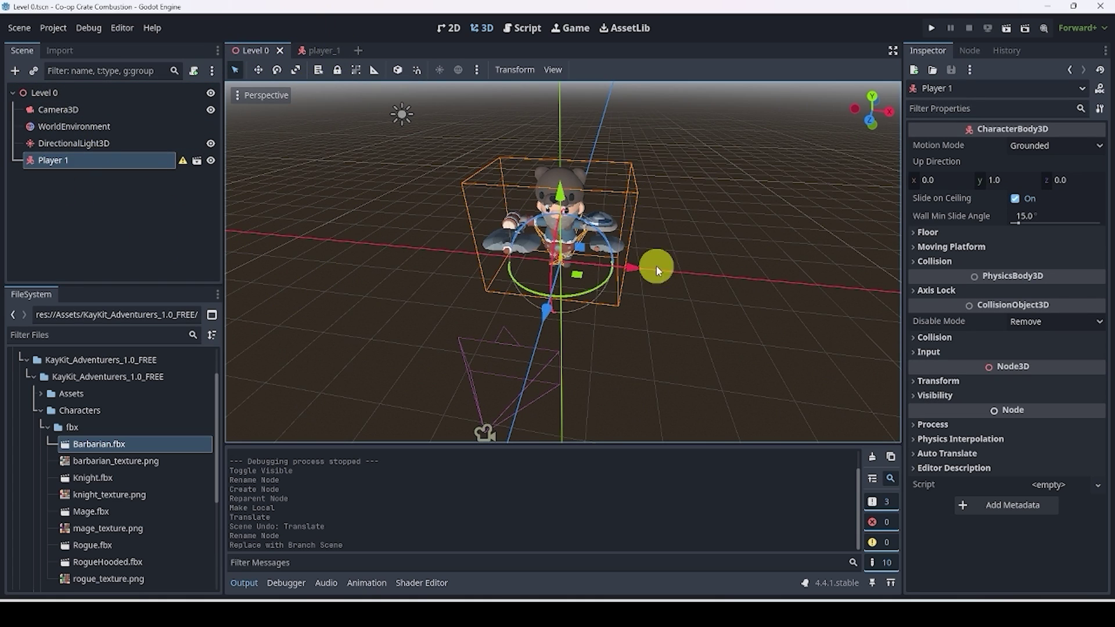
drag(640, 143, 429, 324)
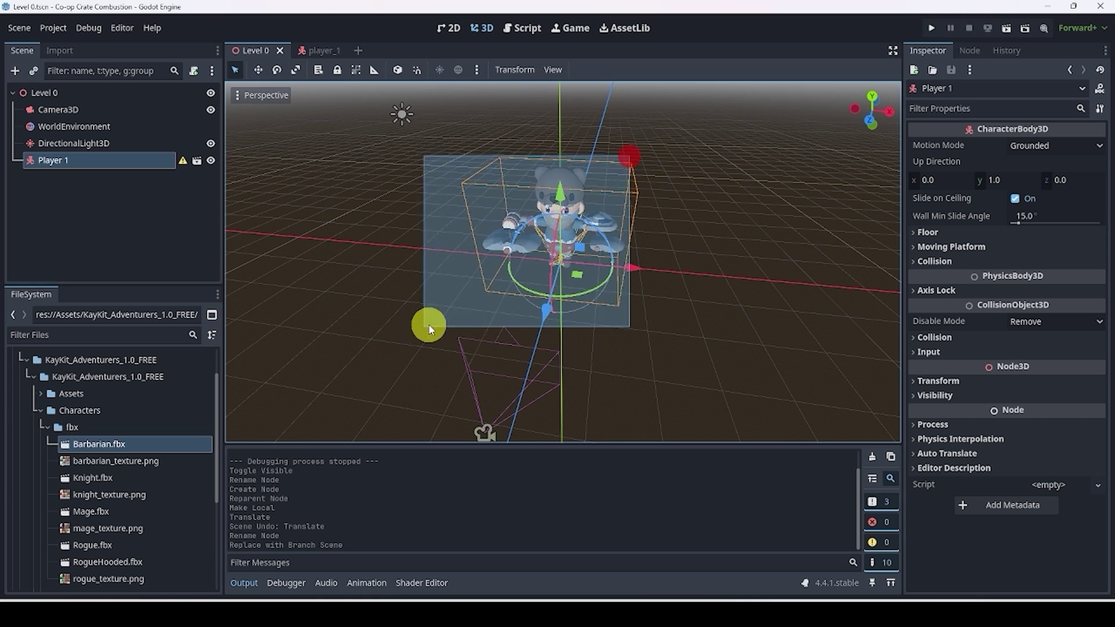
click(670, 360)
click(546, 197)
key(r)
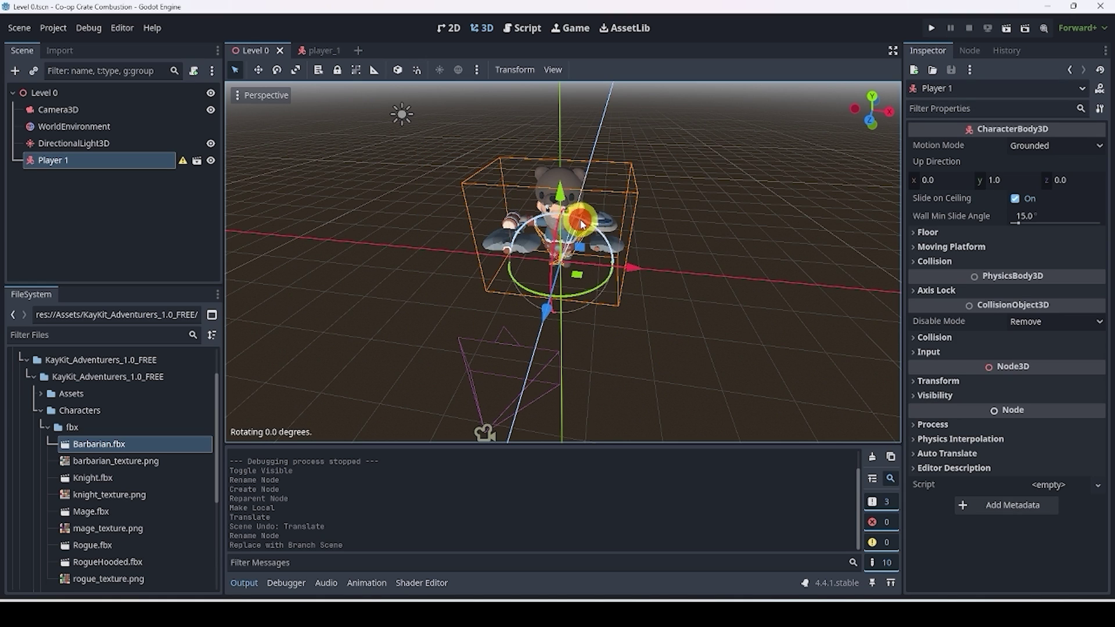
click(630, 204)
key(g)
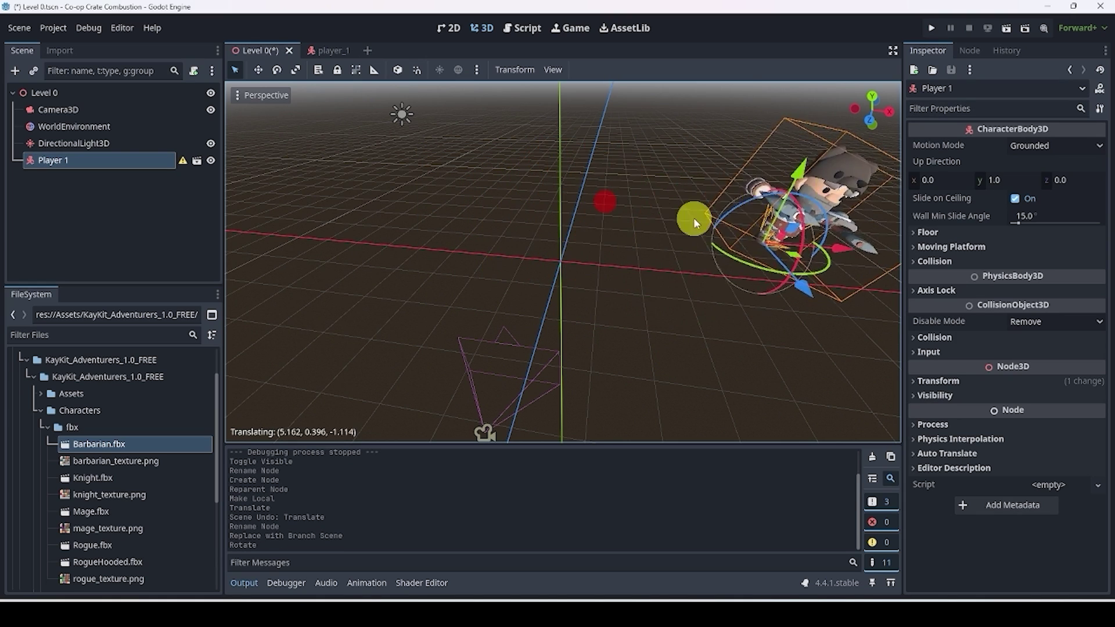
click(735, 234)
key(ctrl+z)
key(ctrl+z)
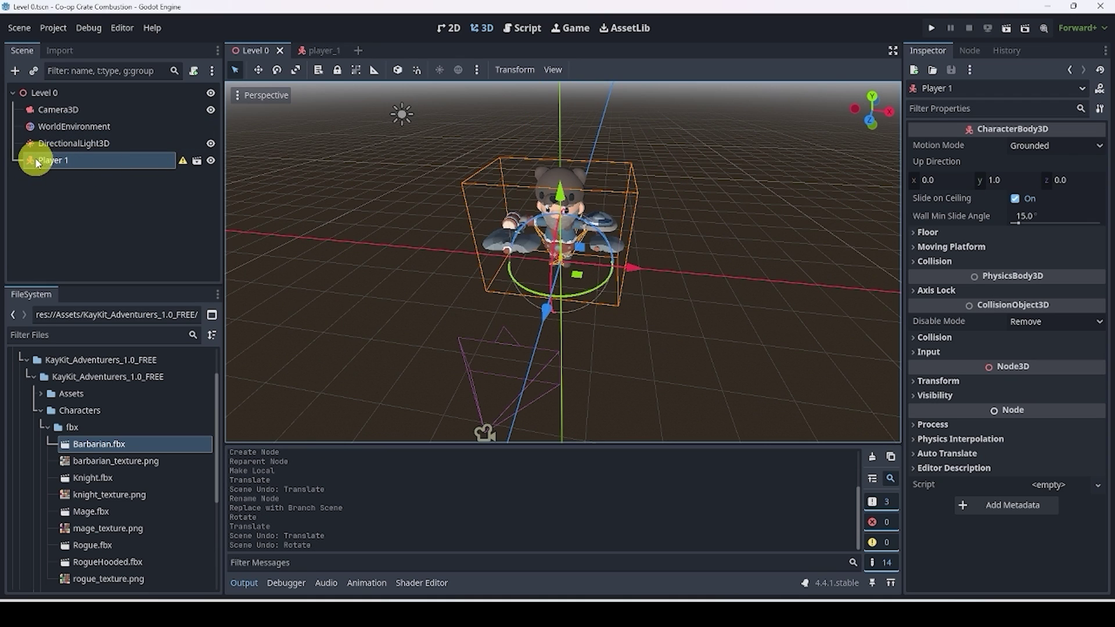
- Add a CollisionShape3D child to Player 1 in the player_1 scene
click(310, 50)
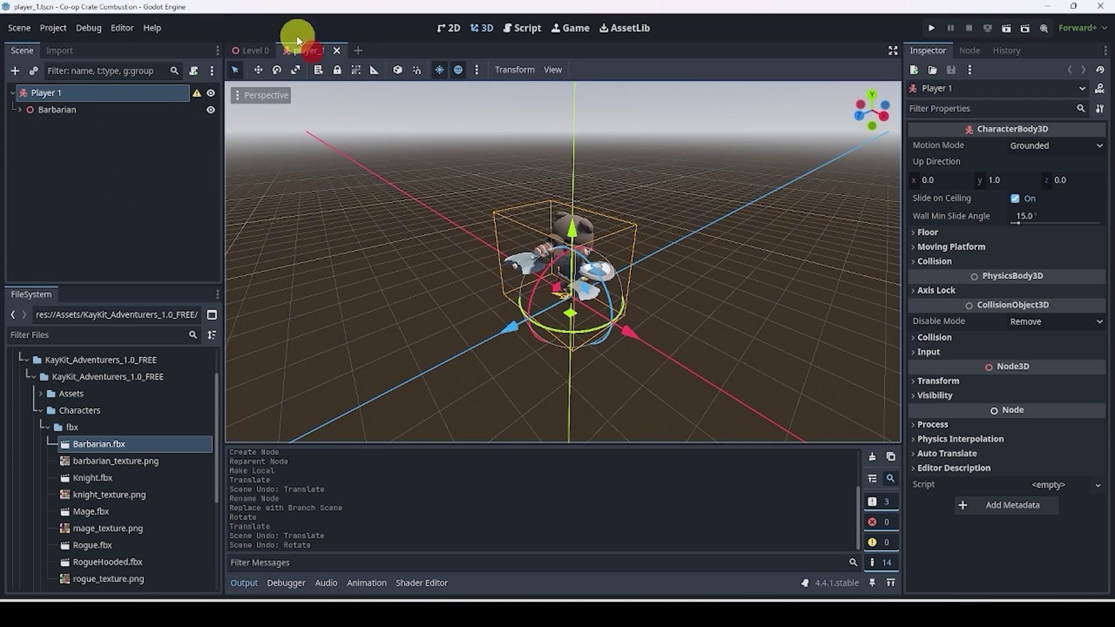
click(16, 71)
text(coo)
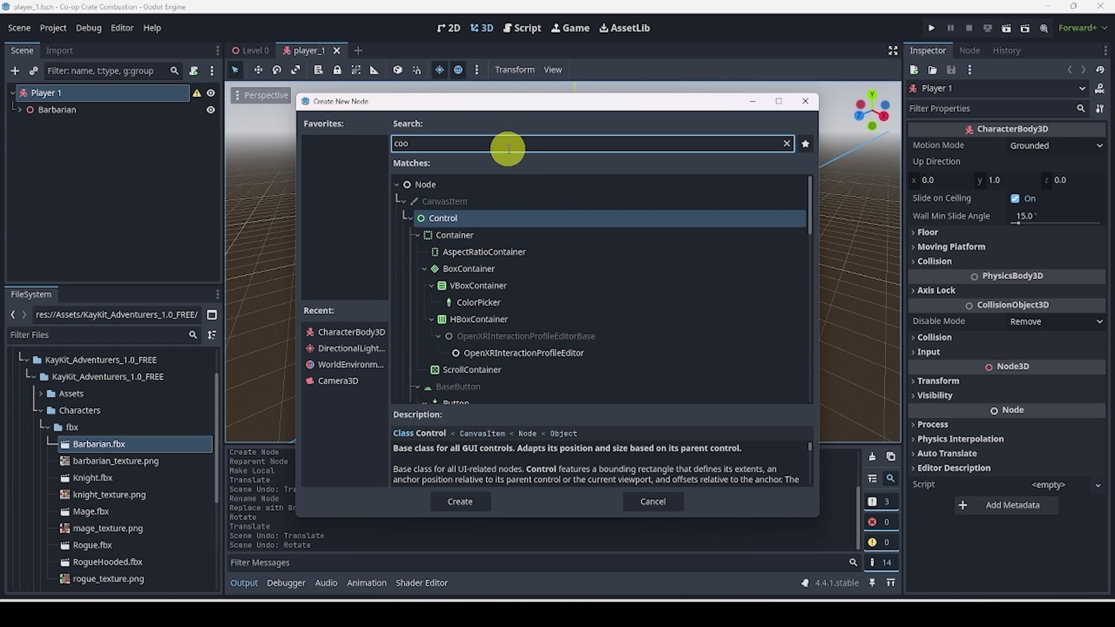
key(BackSpace)
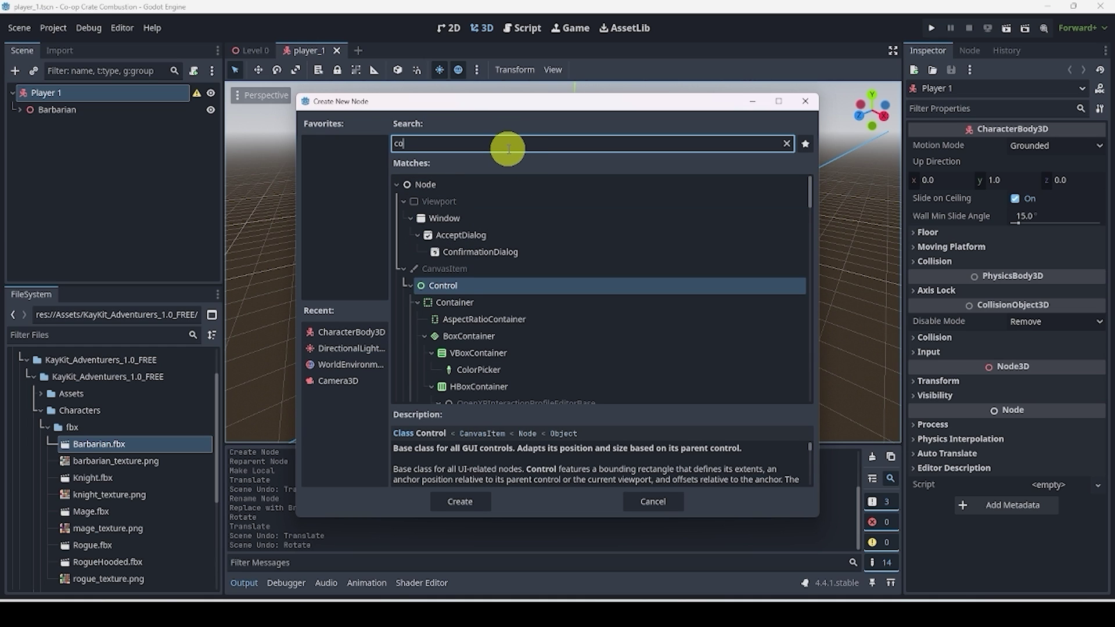
text(lli)
click(467, 501)
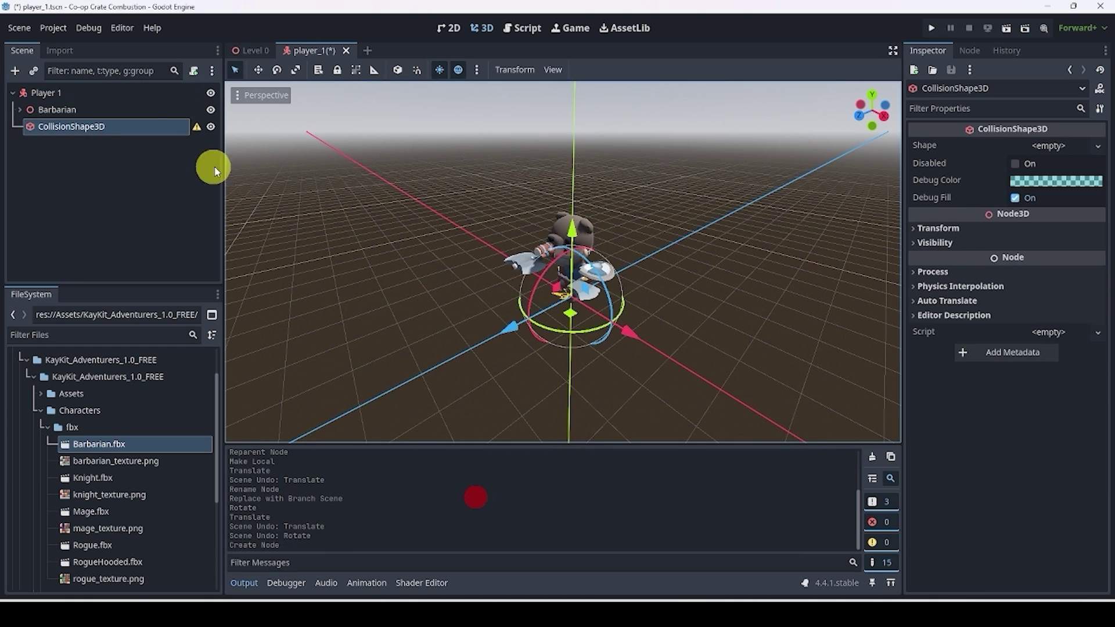
- Give the collision a CapsuleShape3D and raise it about one unit around the Barbarian
click(1048, 148)
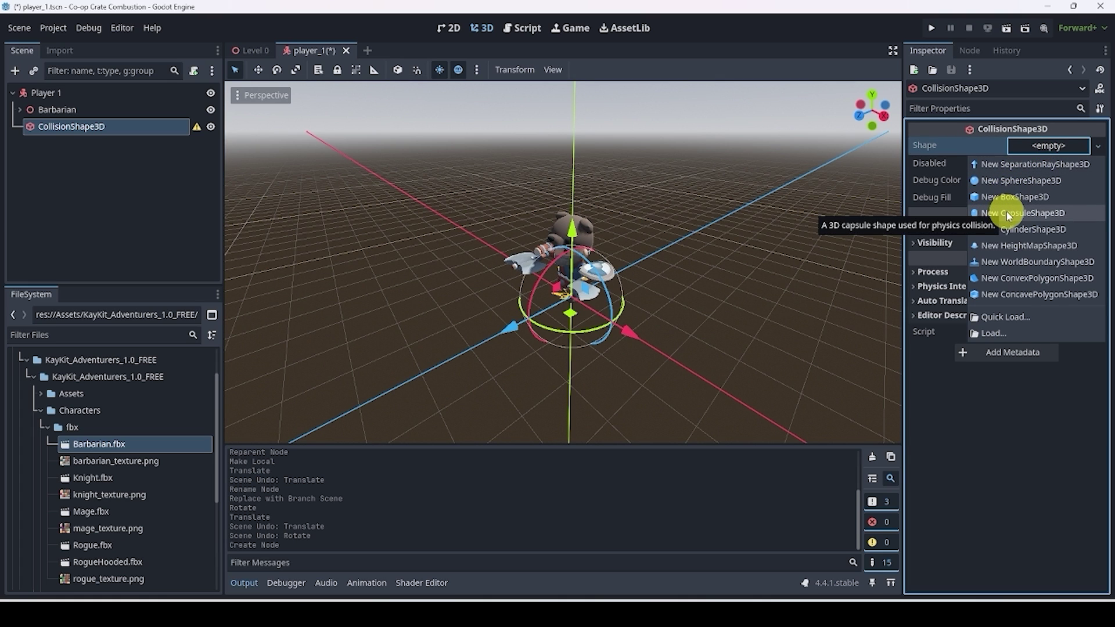
click(1007, 213)
scroll(639, 277, up, 5)
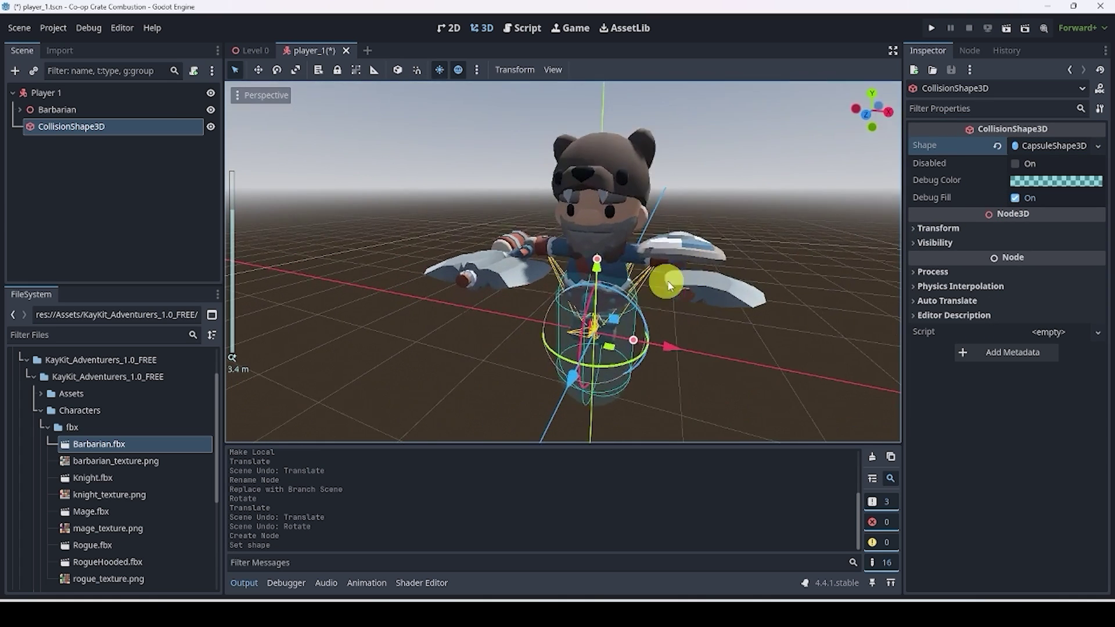
middle_drag(602, 242, 558, 314)
mouse_move(542, 373)
middle_down()
mouse_move(590, 326)
mouse_move(555, 364)
middle_up()
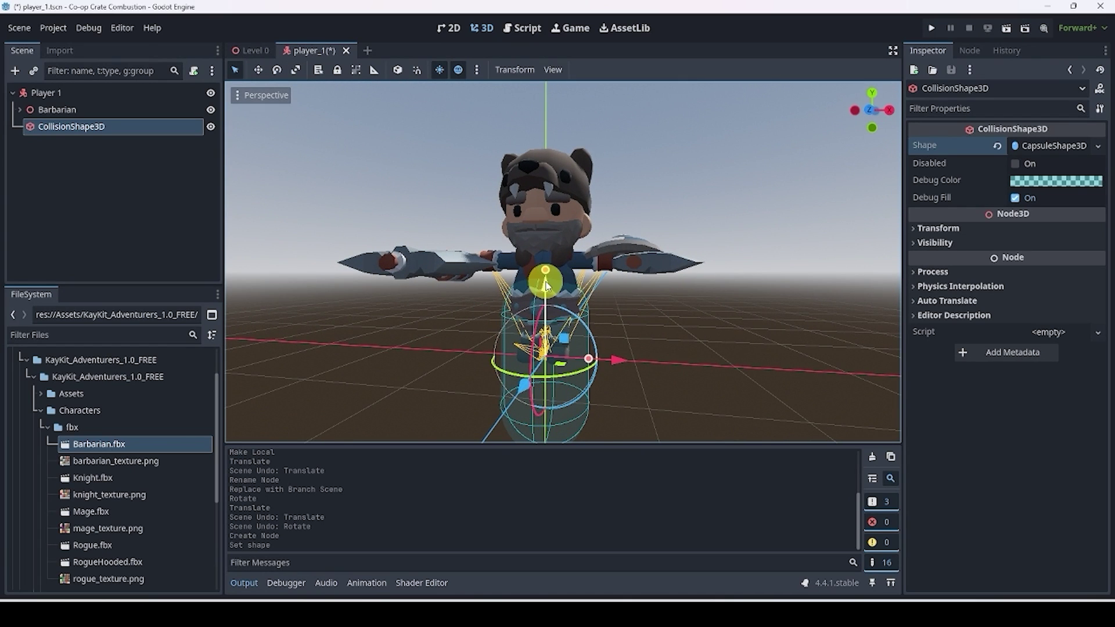
drag(546, 295, 546, 210)
- Start a new script for Player 1 using the CharacterBody3D: Basic Movement template
click(48, 94)
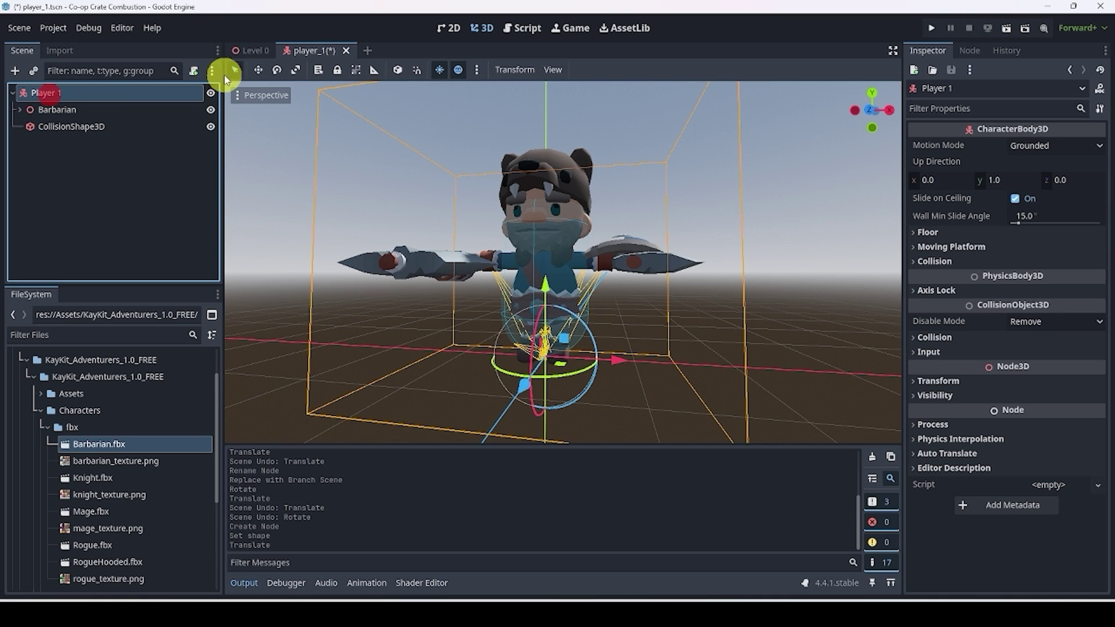
click(193, 72)
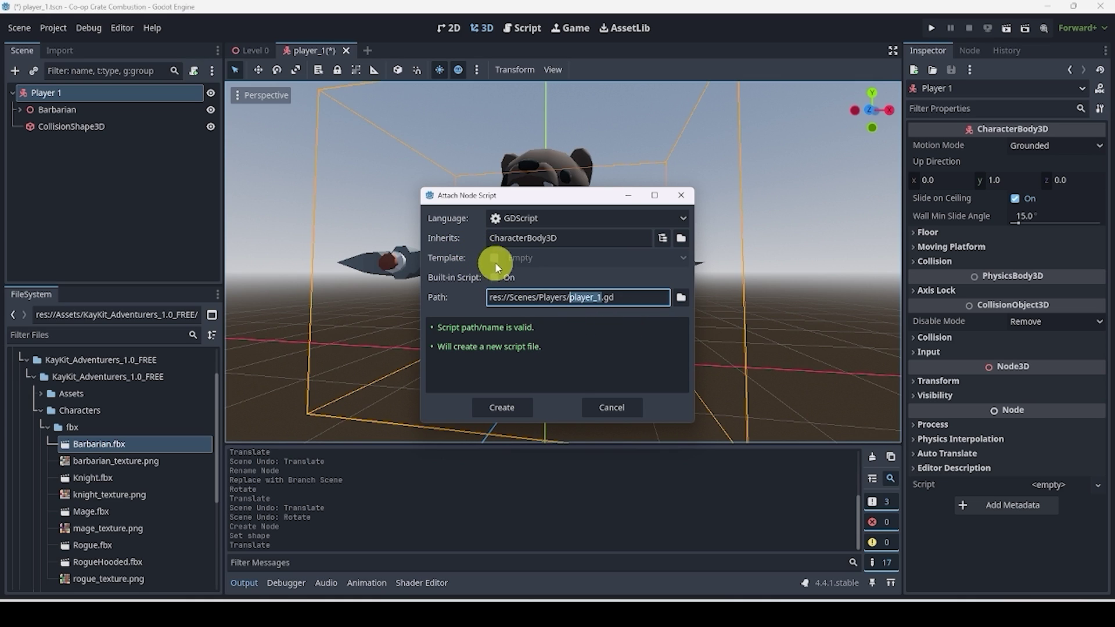
click(494, 278)
click(494, 277)
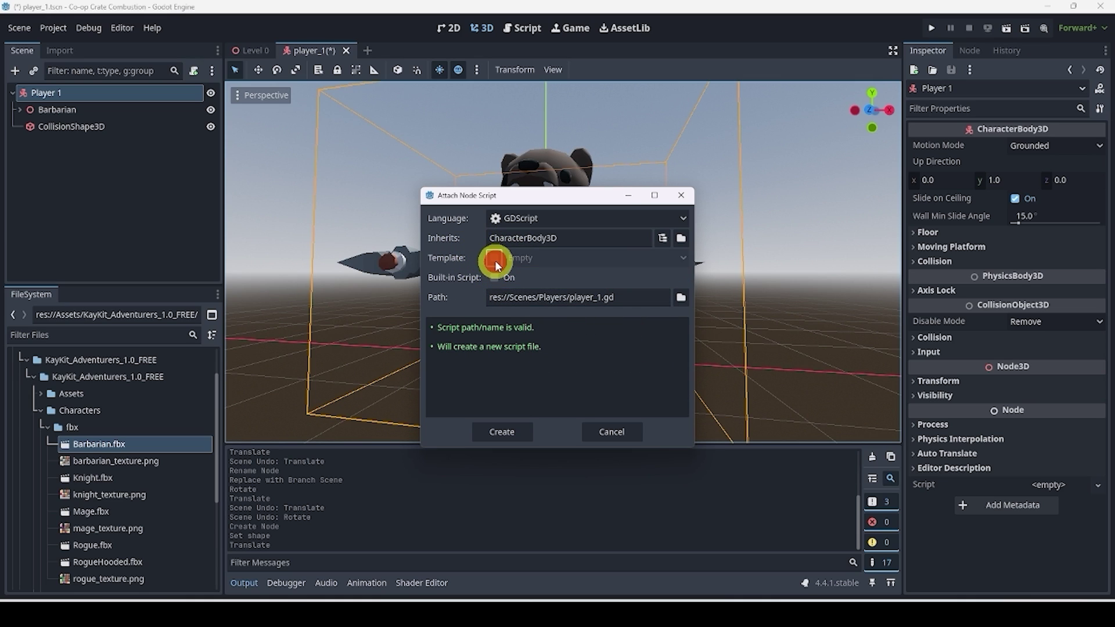
click(493, 258)
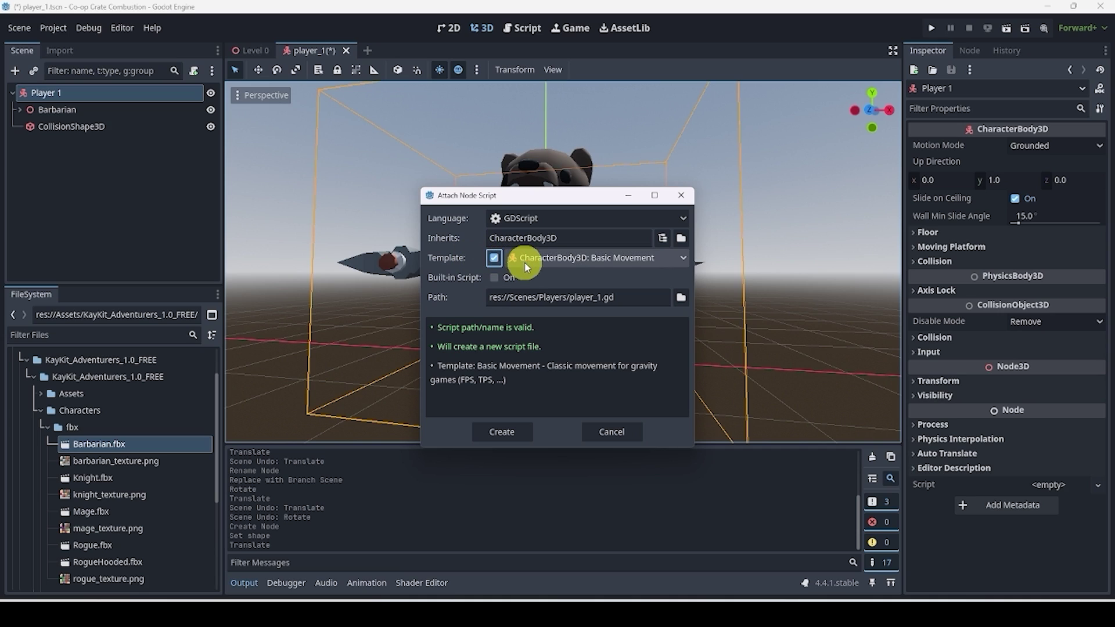
click(539, 262)
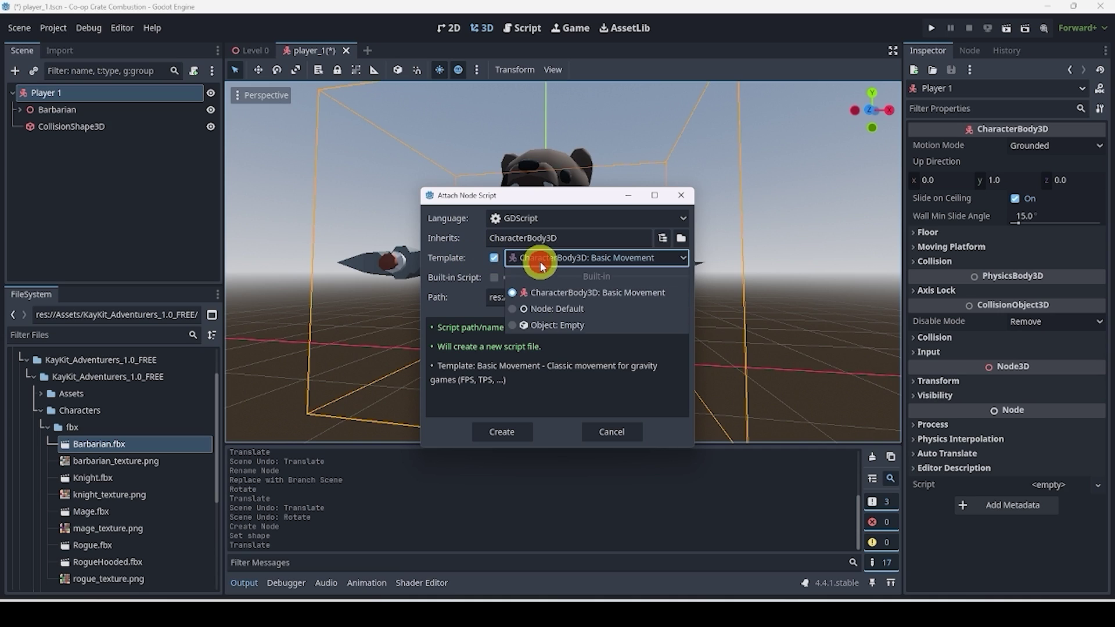
click(563, 296)
- Browse to the project root and create a Scripts folder
click(680, 298)
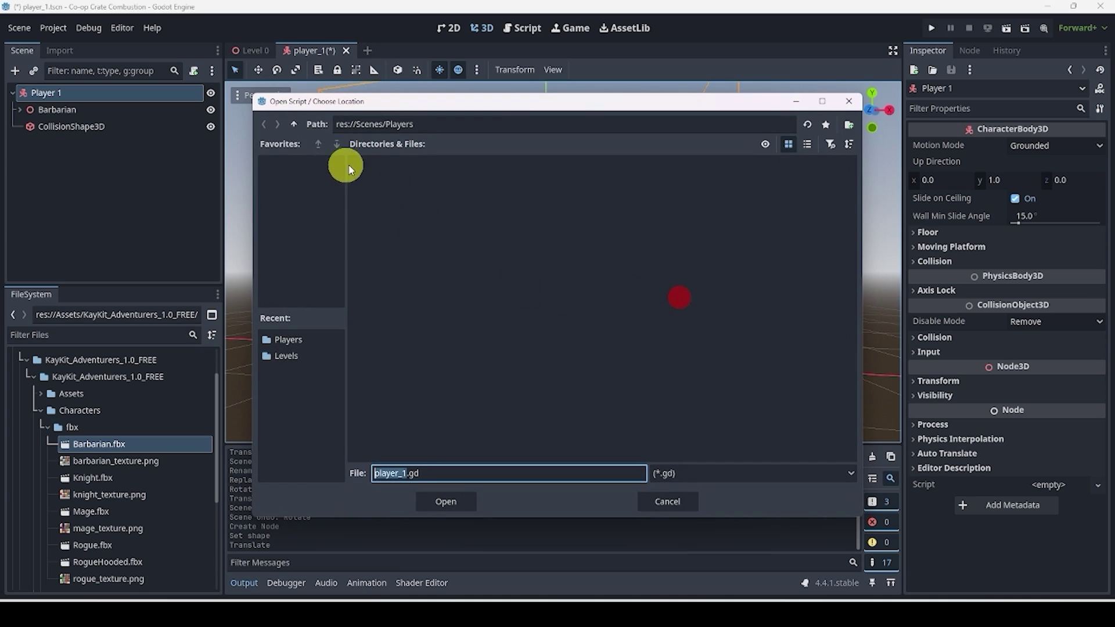
click(293, 124)
click(294, 124)
right_click(493, 285)
click(534, 294)
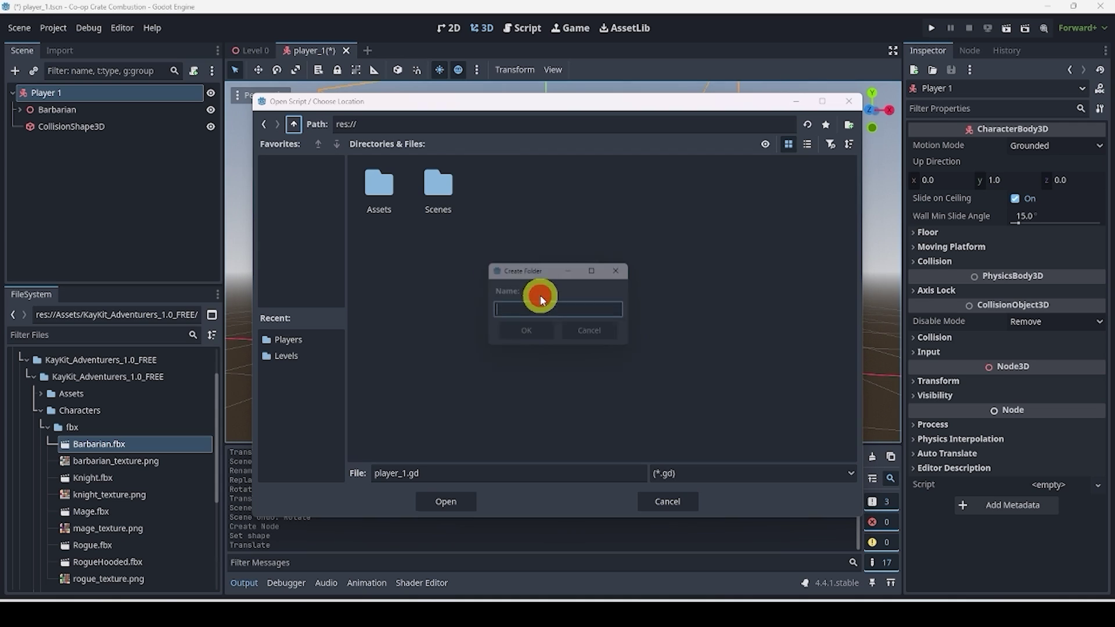
text(Scripts)
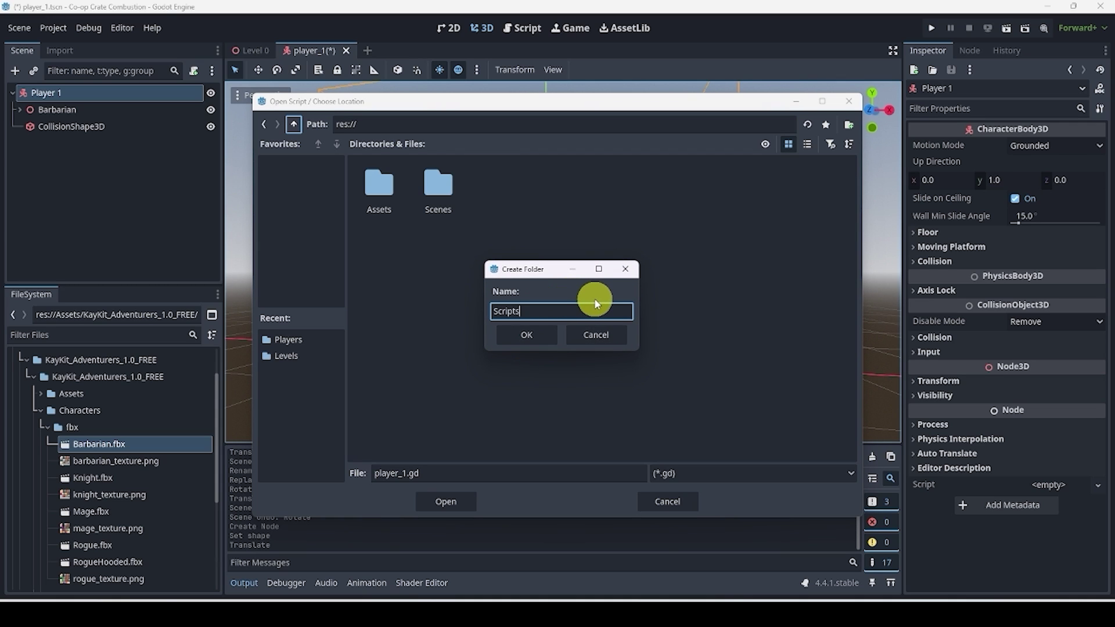
key(Return)
- Create a Player folder inside Scripts and create player_1.gd there
right_click(594, 299)
click(684, 314)
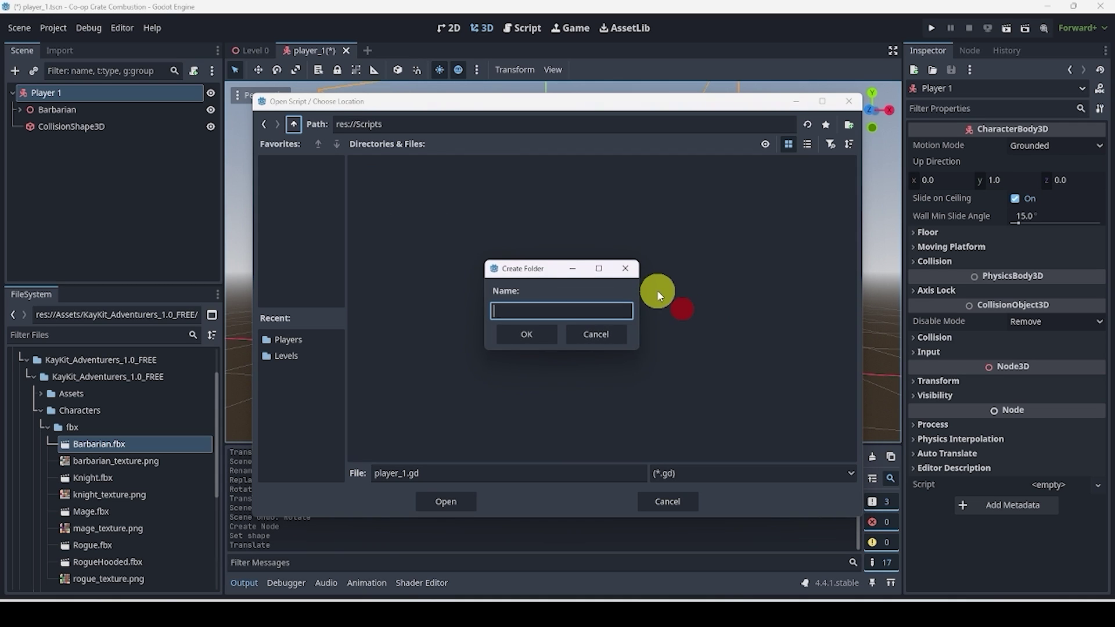
text(Player)
key(Return)
double_click(391, 194)
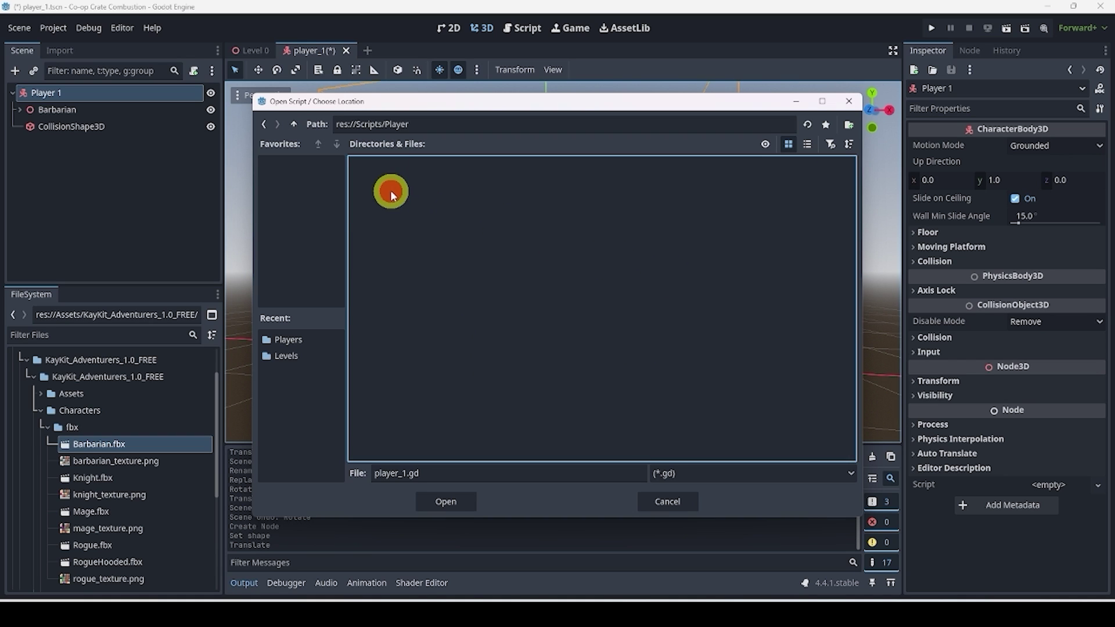
click(459, 501)
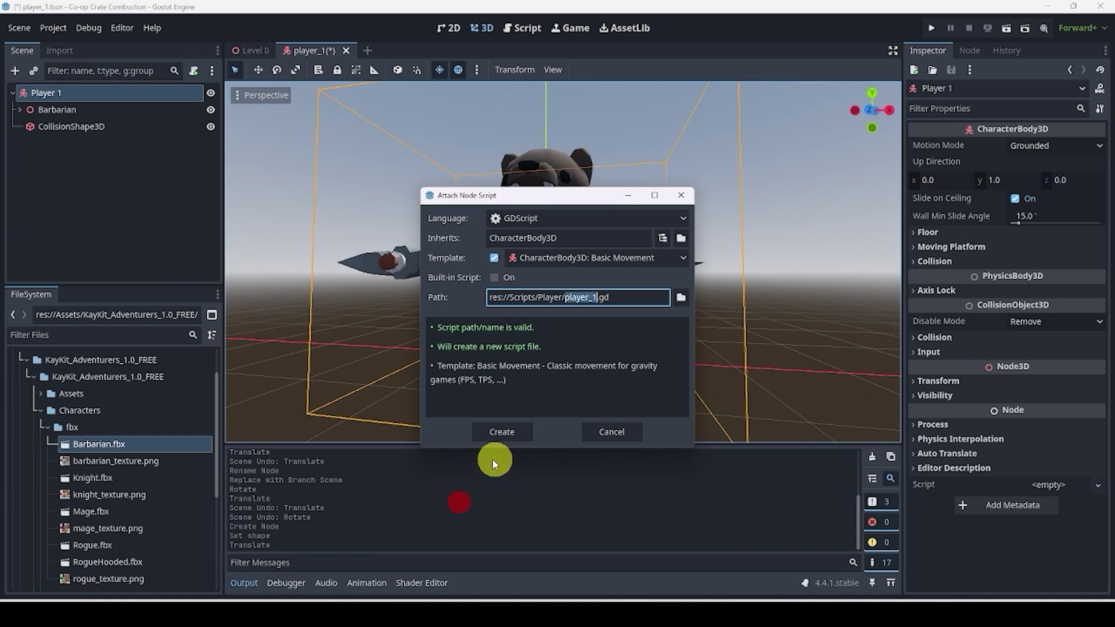
click(511, 428)
- Review the velocity lines 22–23 in player_1.gd and save with Ctrl+S
scroll(564, 205, down, 2)
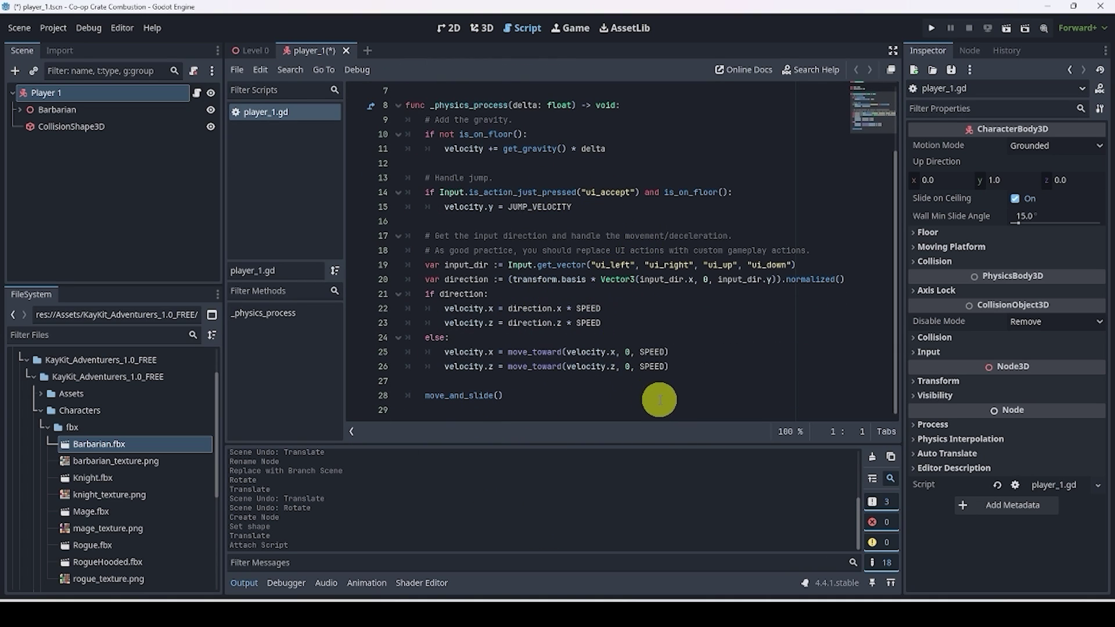
drag(436, 308, 568, 323)
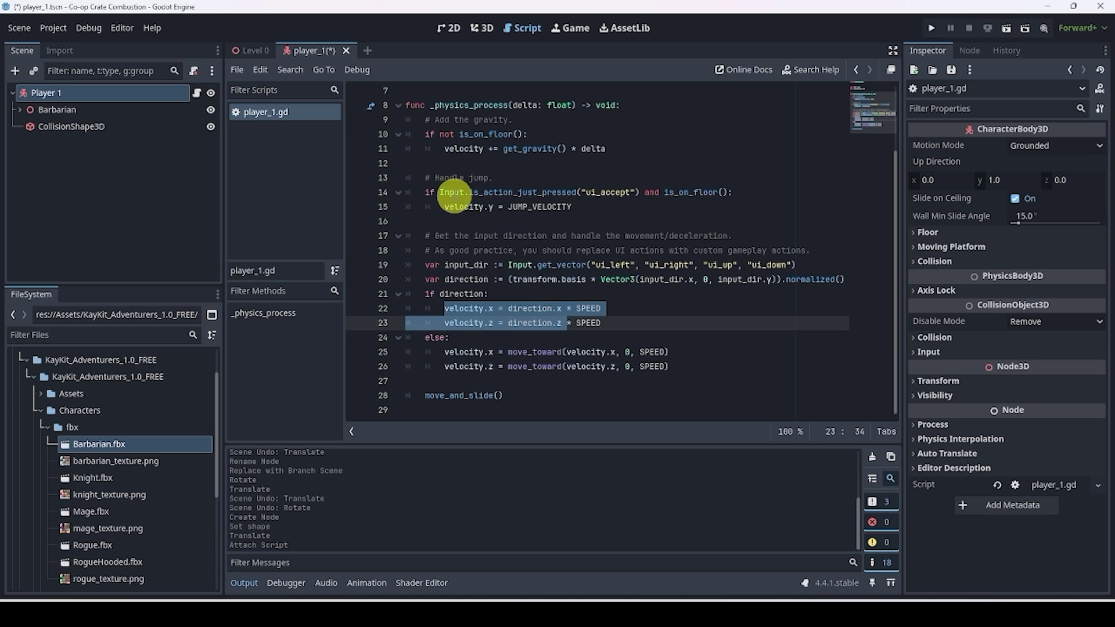
click(453, 193)
drag(445, 308, 576, 322)
click(465, 310)
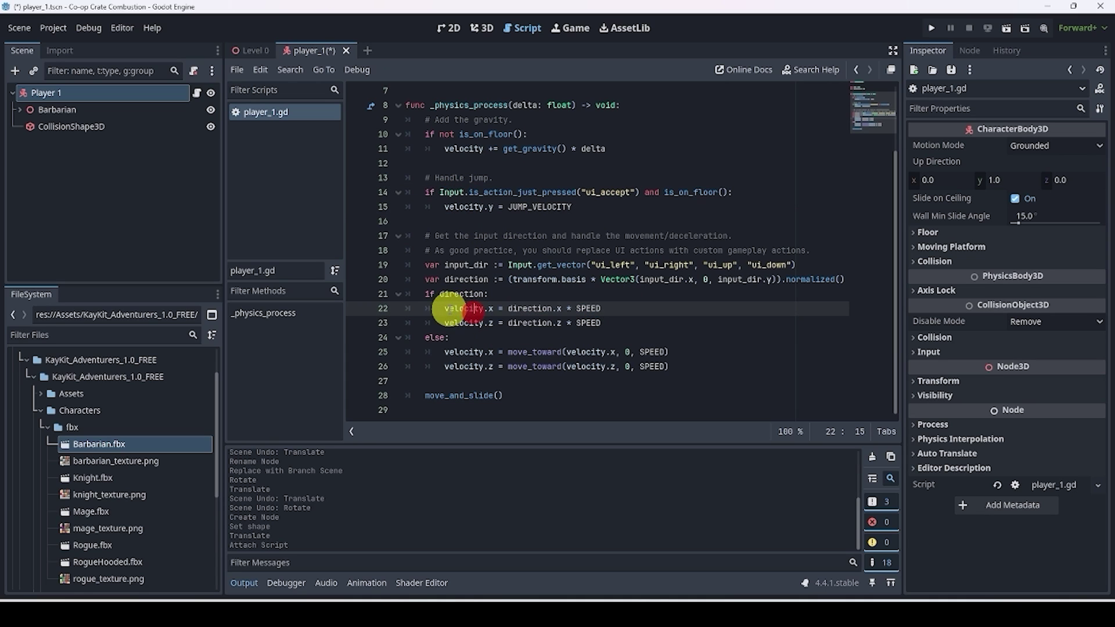
click(584, 335)
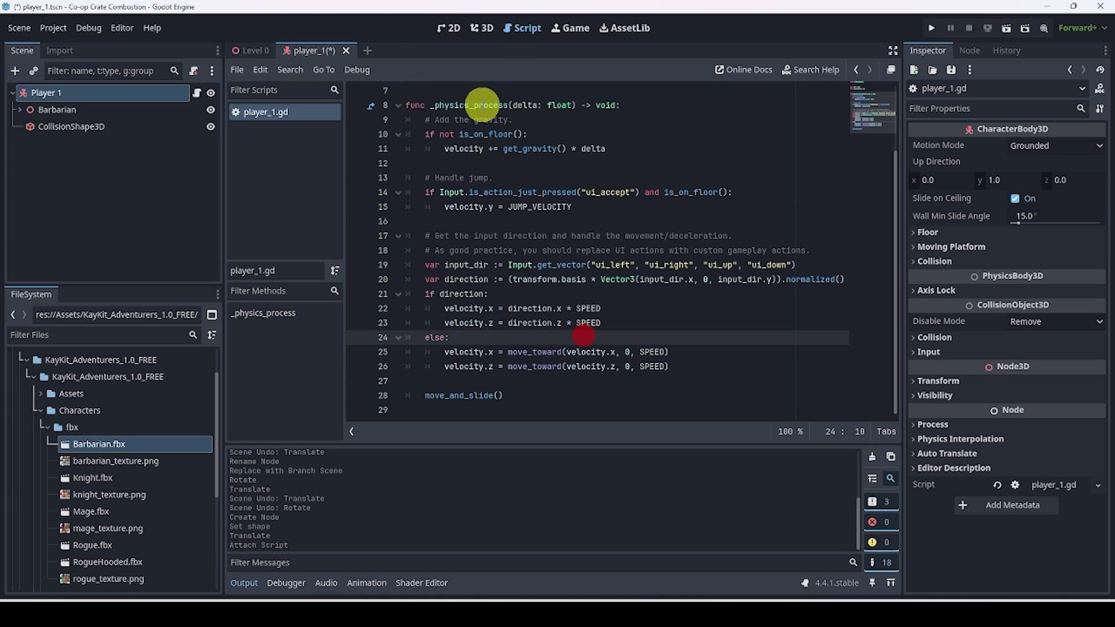
key(ctrl+s)
- Test-run the Level 0 scene from the 3D view, then stop the game
right_click(410, 89)
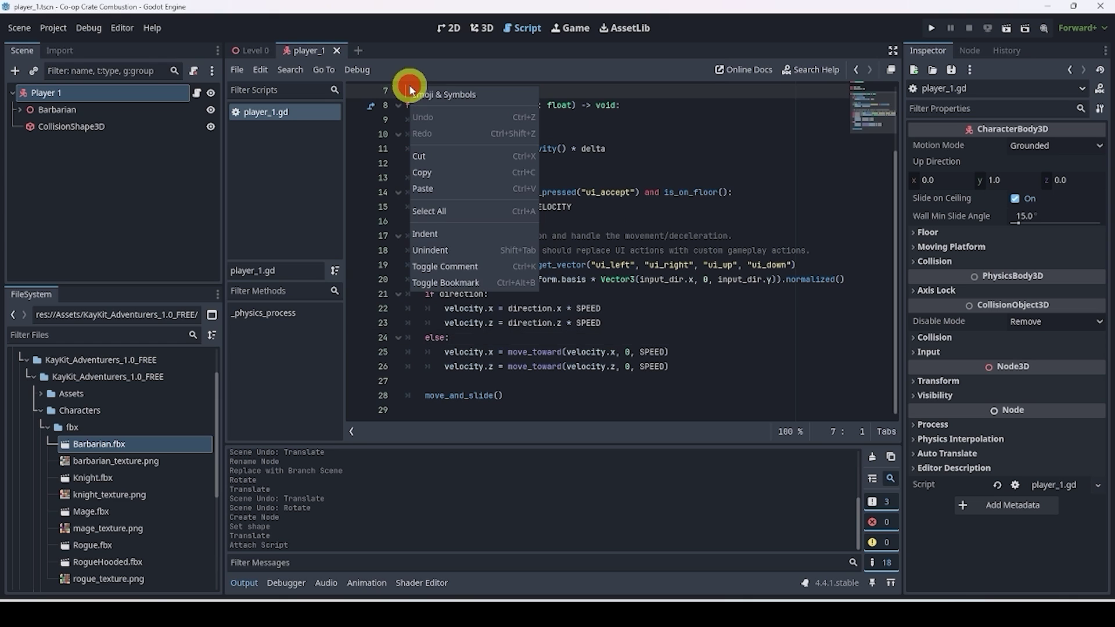
click(591, 295)
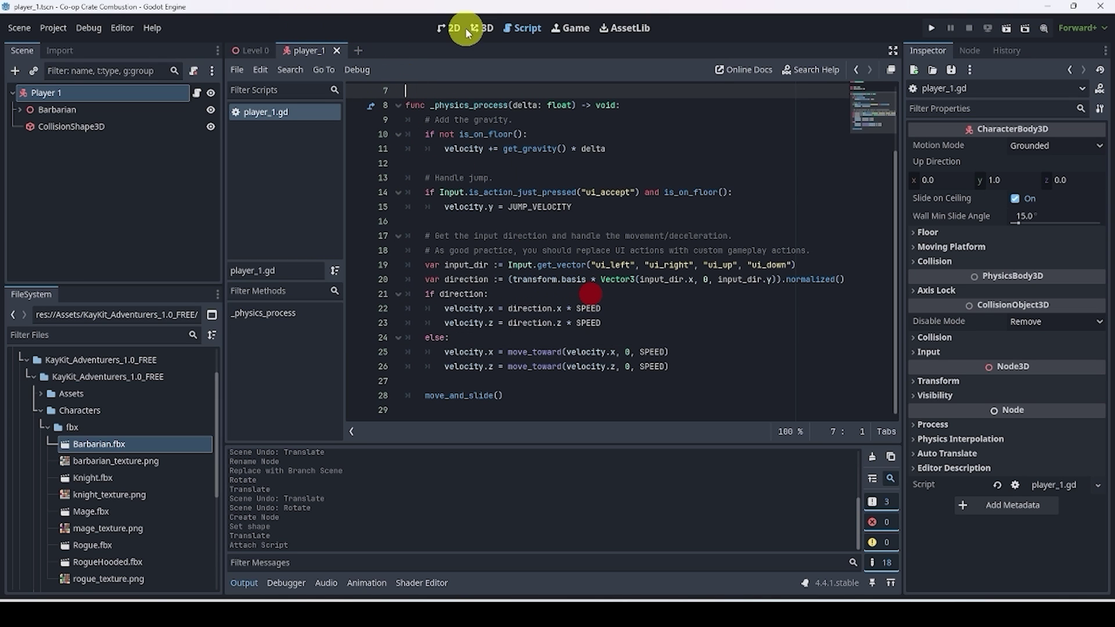
click(476, 28)
click(255, 50)
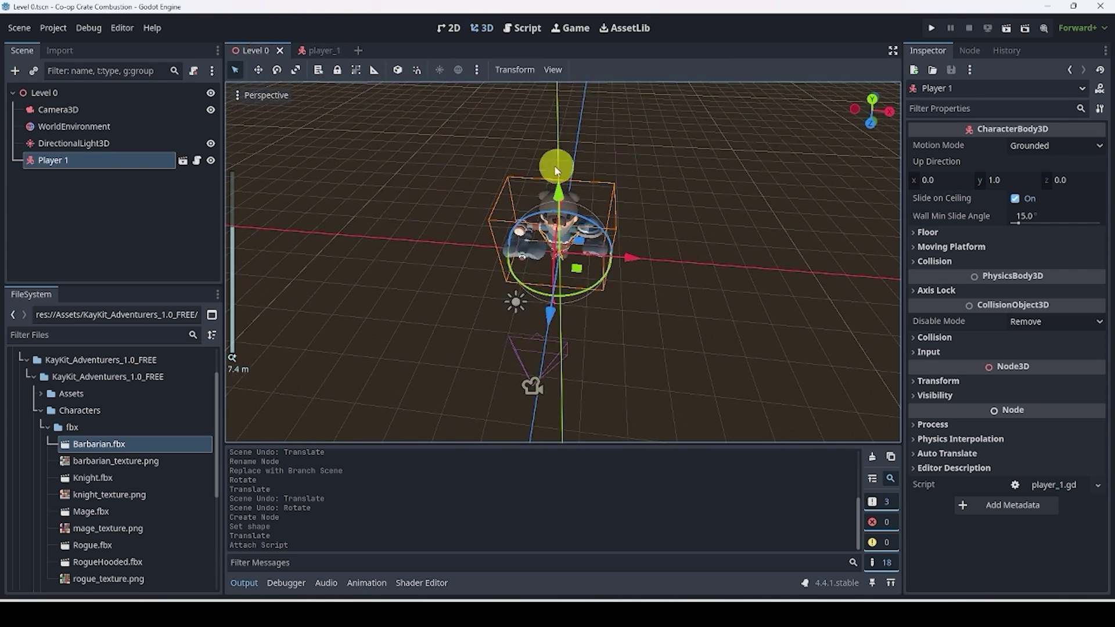
click(1006, 28)
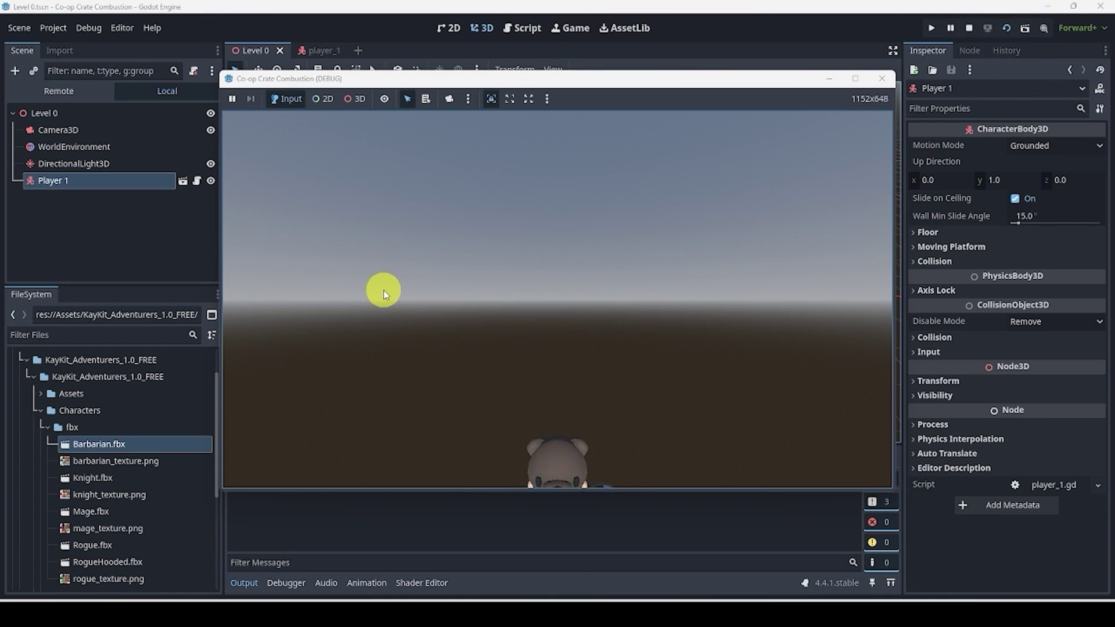
click(969, 28)
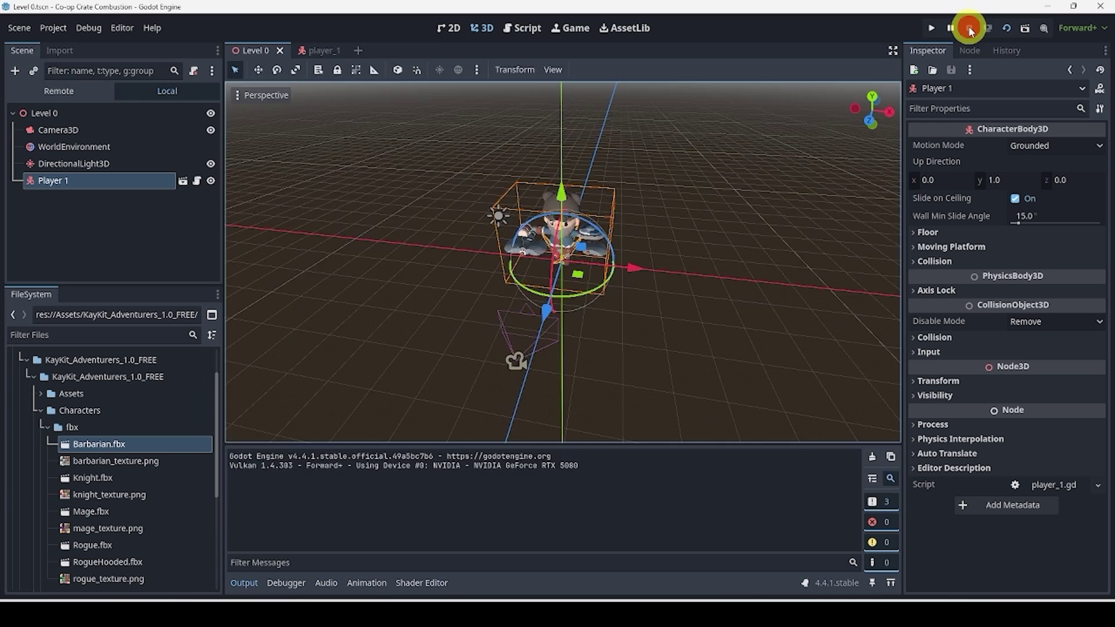
- Highlight the get_gravity() * delta calculation on line 11, then return to the 3D view
click(523, 28)
drag(618, 192, 461, 192)
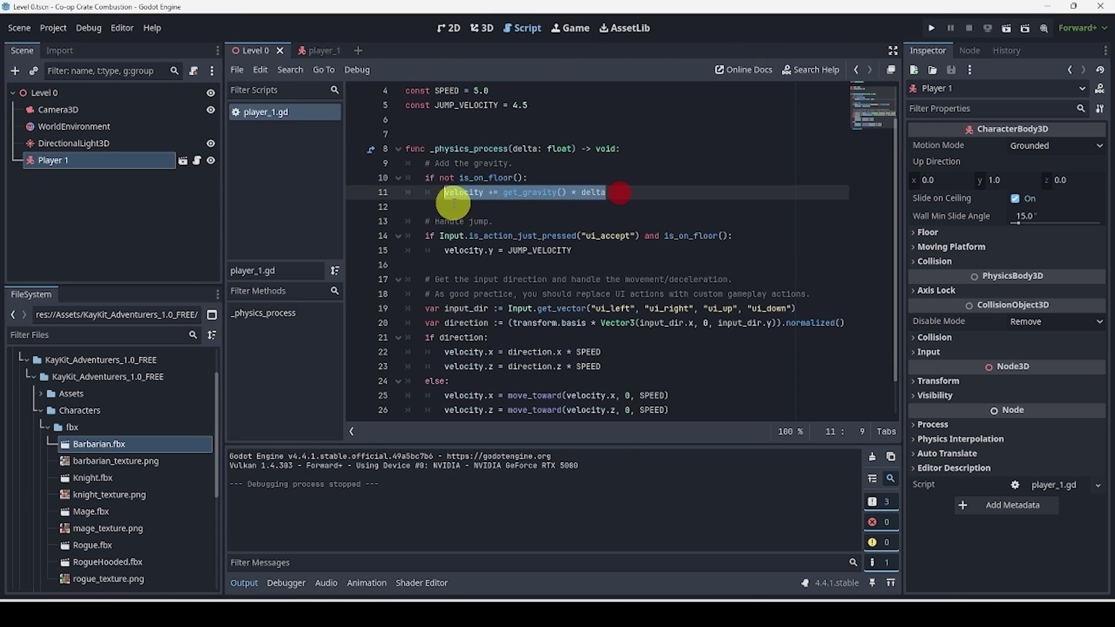
click(491, 32)
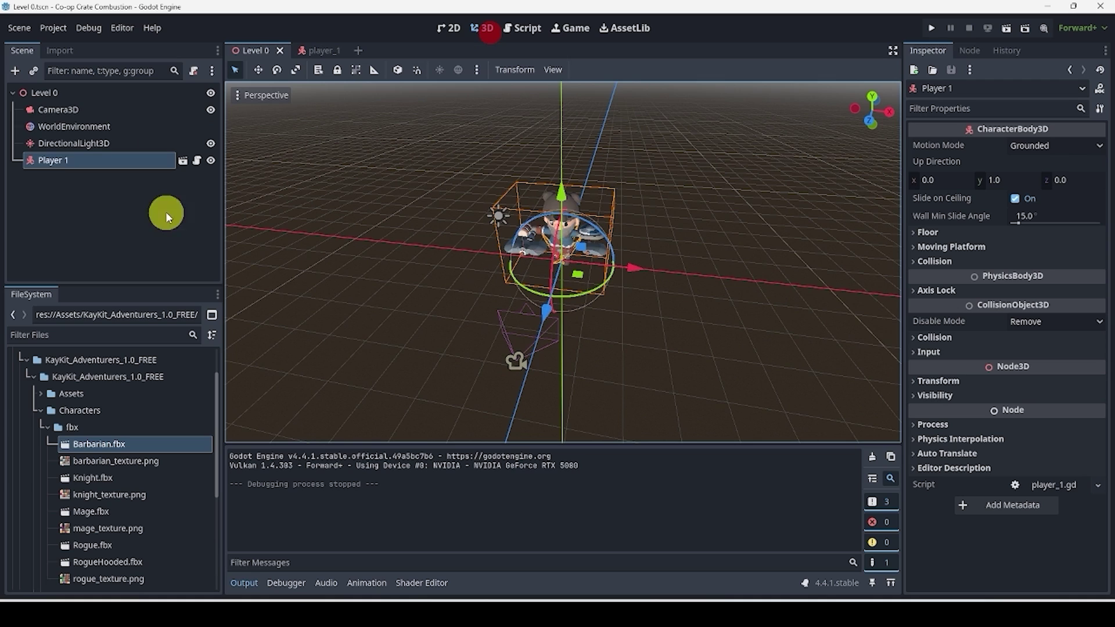
- Add a StaticBody3D node under the Level 0 root
click(61, 92)
click(16, 72)
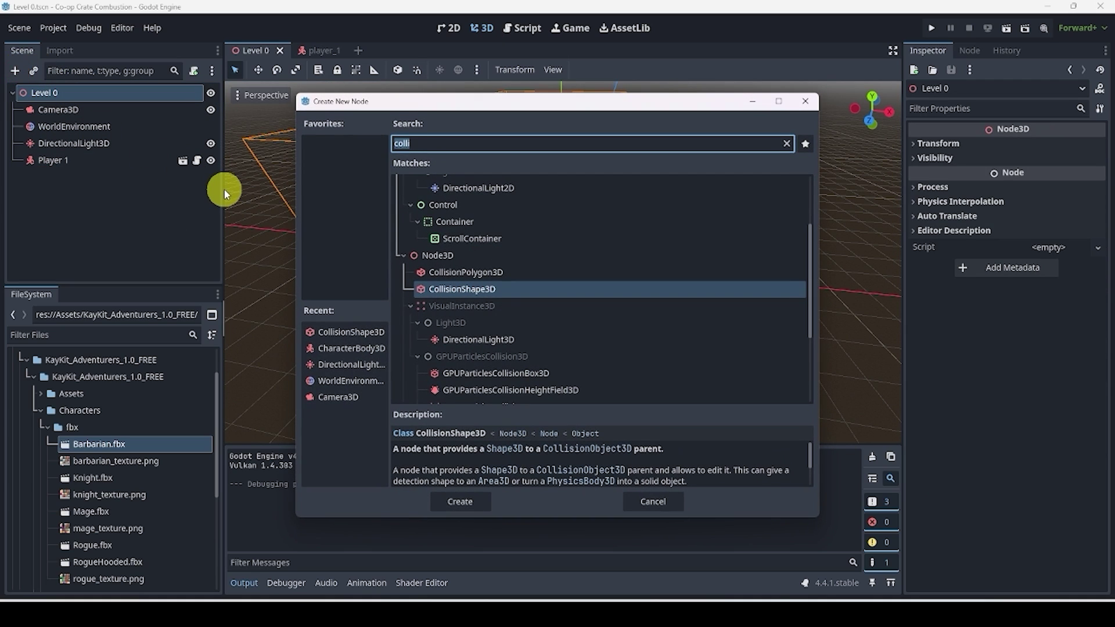
text(sttat)
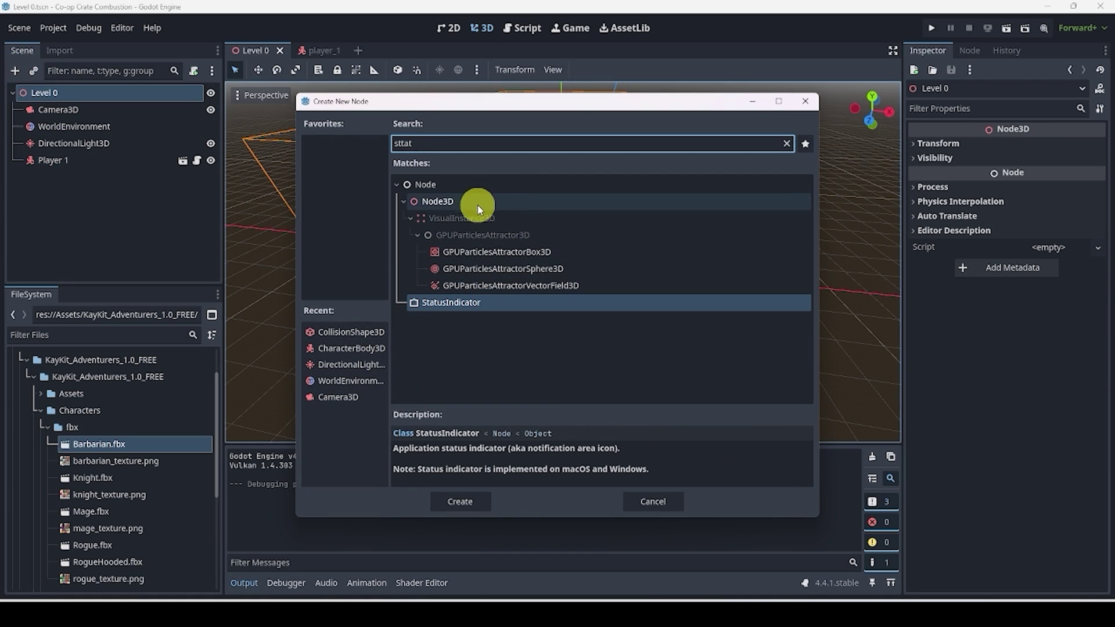
key(BackSpace)
key(BackSpace)
key(BackSpace)
text(at)
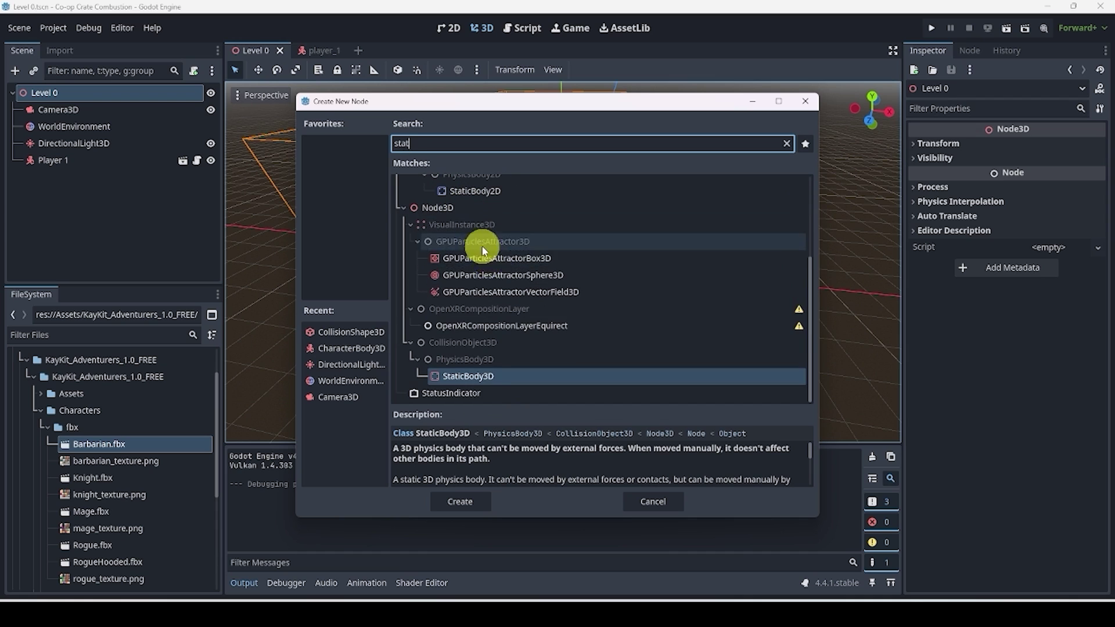
click(474, 497)
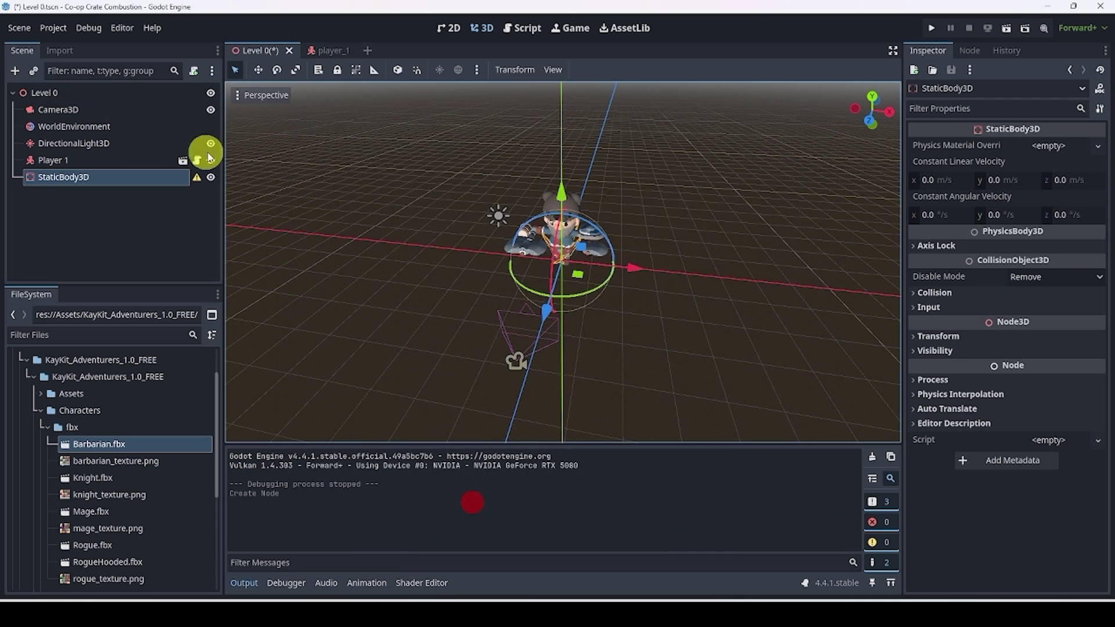
- Add a CollisionShape3D child to StaticBody3D using a new BoxShape3D
click(15, 70)
text(colli)
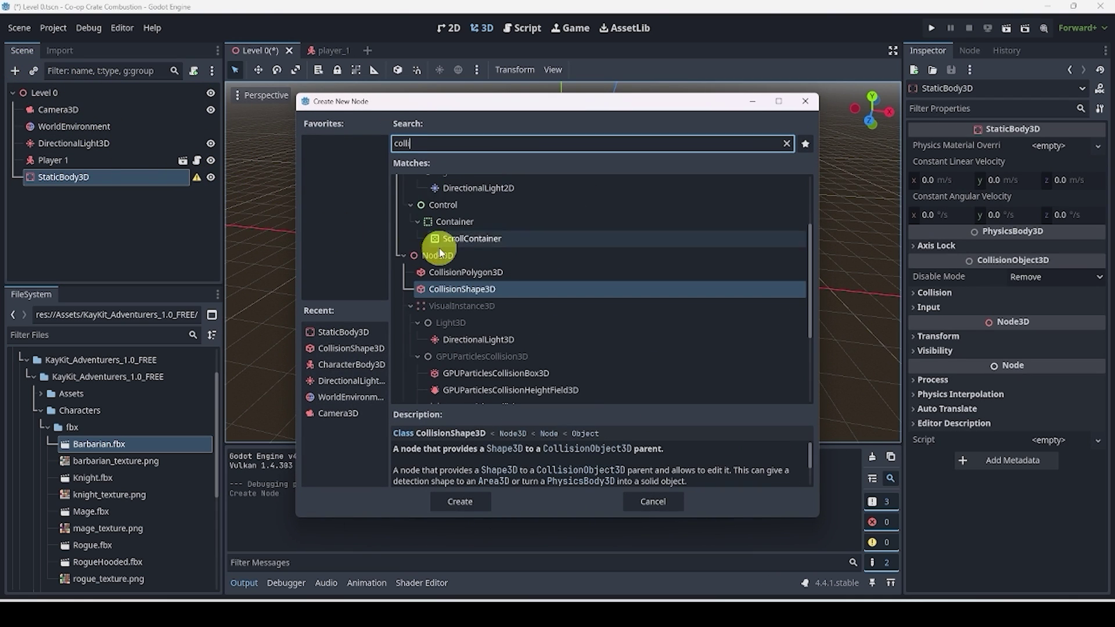
key(Return)
click(1036, 154)
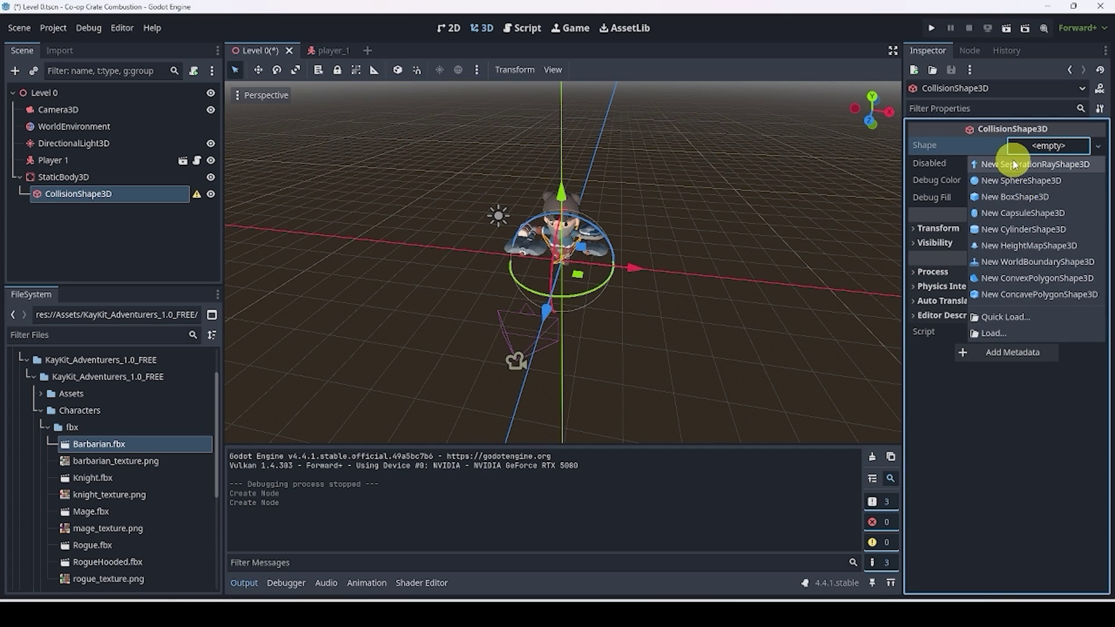
click(991, 199)
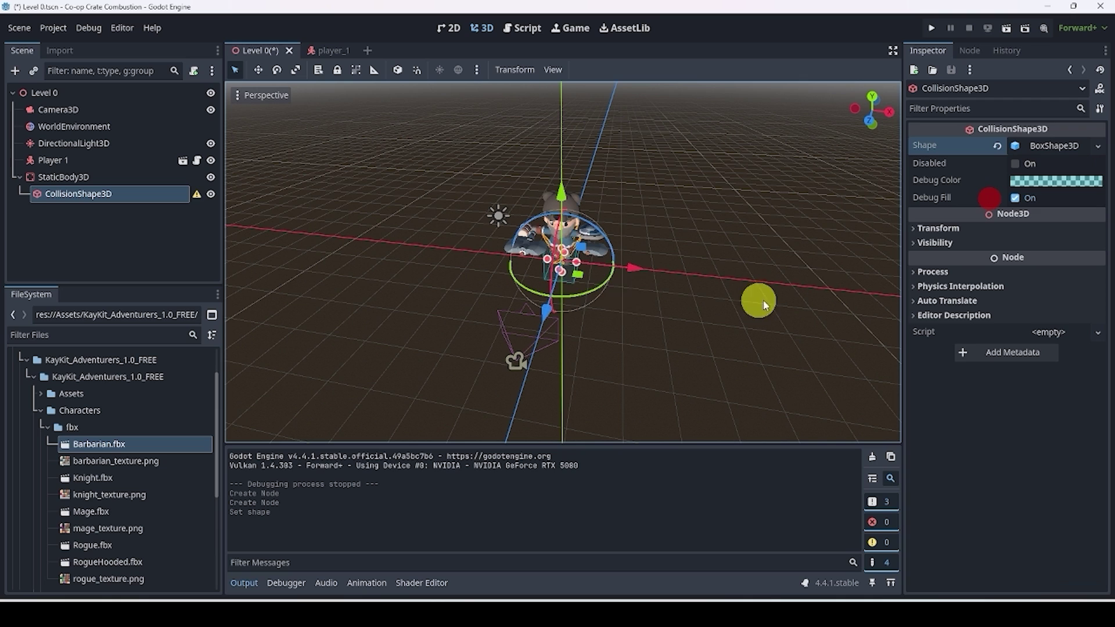
- Stretch the collision box to about 17 units along X and Z
drag(579, 268, 818, 308)
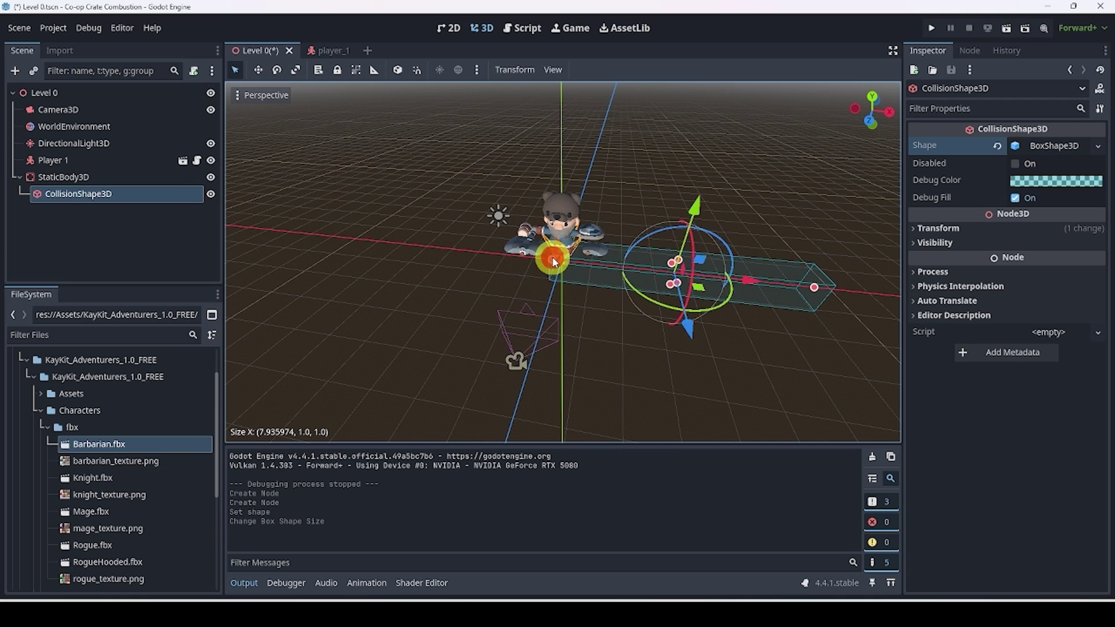
drag(547, 259, 320, 232)
middle_drag(581, 277, 415, 276)
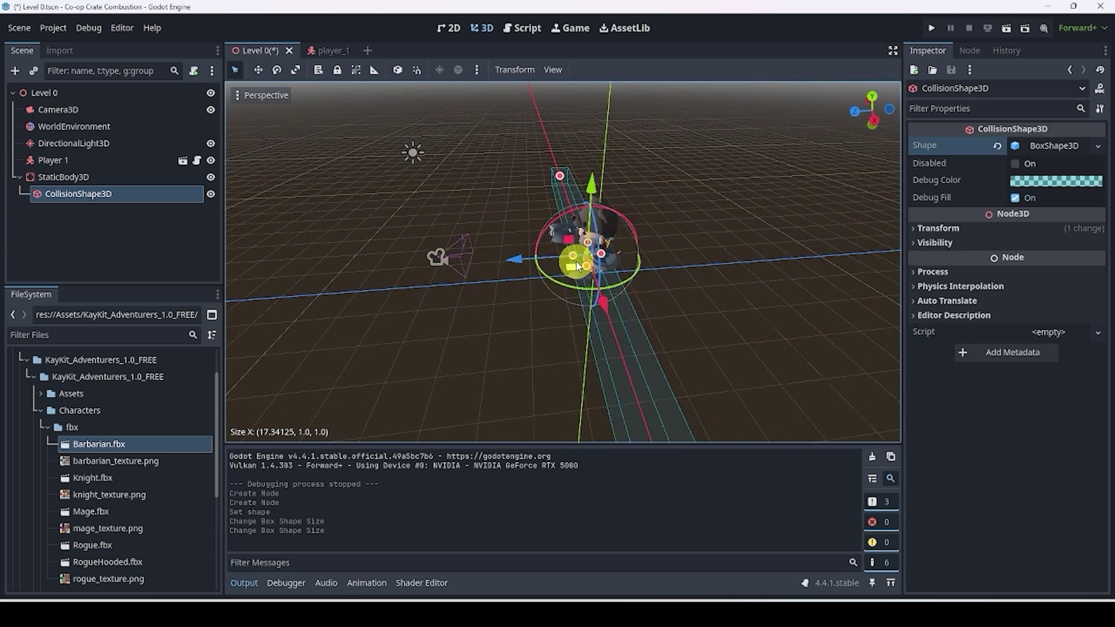
drag(578, 266, 646, 266)
click(624, 259)
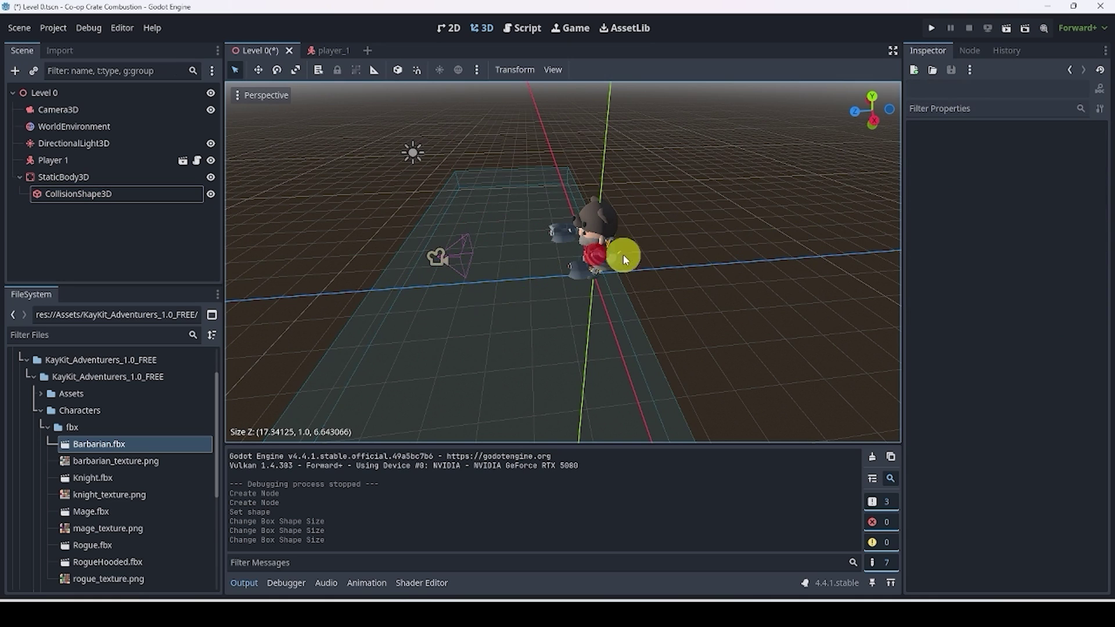
click(137, 196)
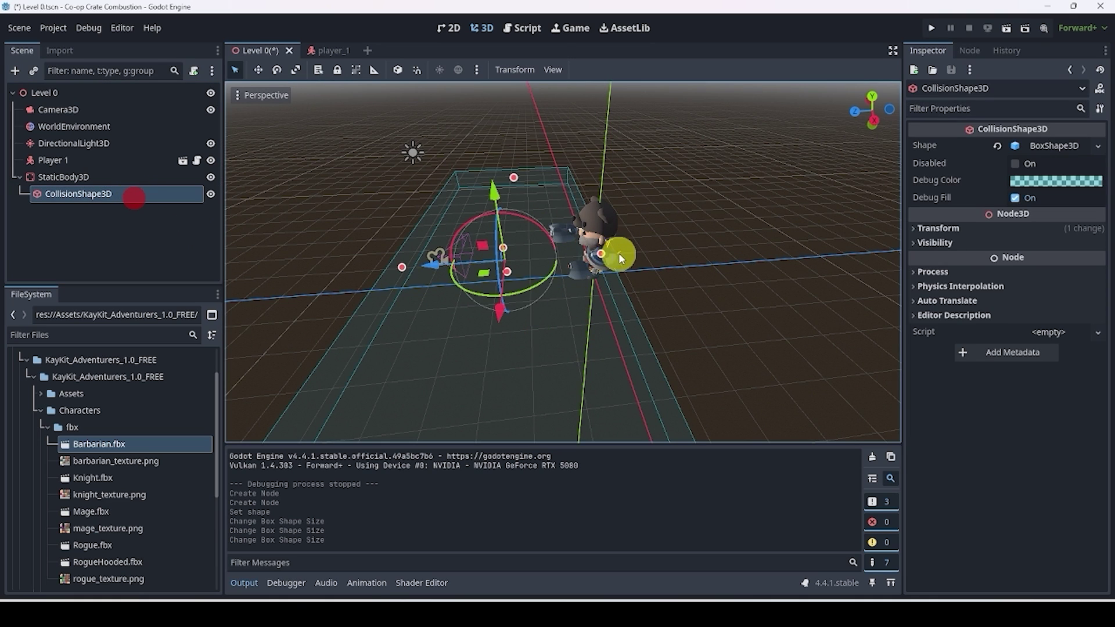
drag(620, 323, 651, 304)
middle_drag(651, 304, 743, 312)
click(743, 173)
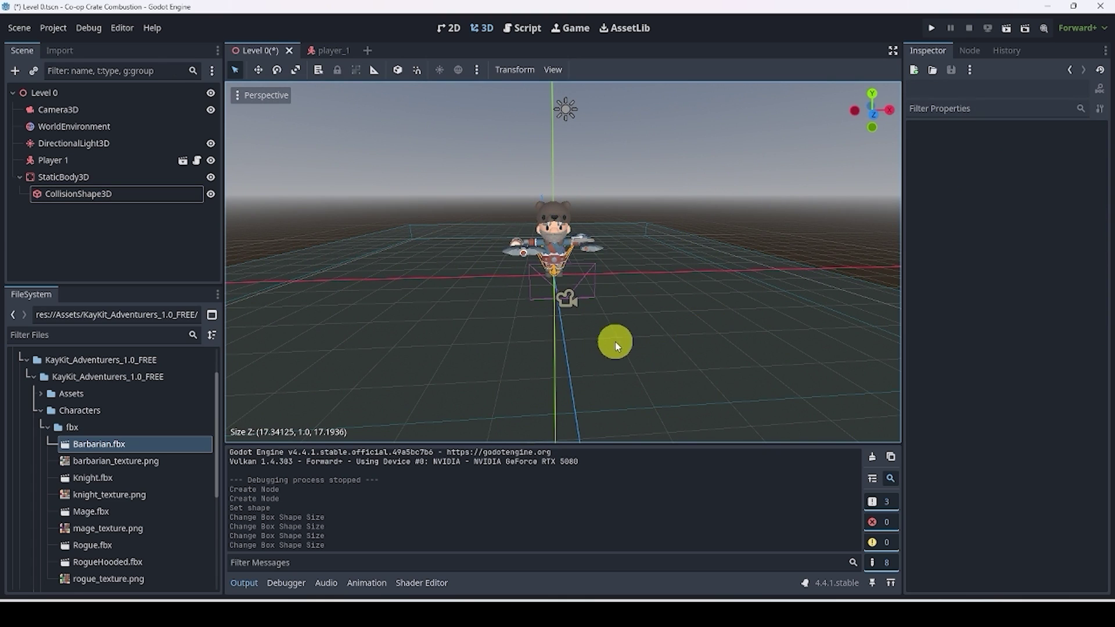
- Save and run Level 0, check the Barbarian stands in the game, then close it
click(560, 231)
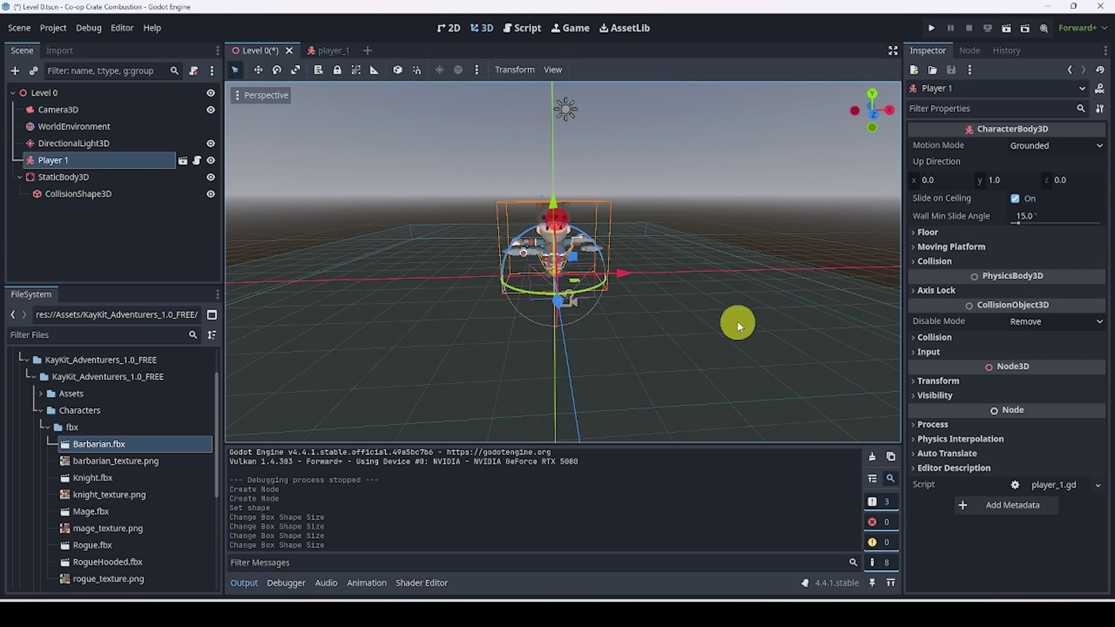
middle_drag(737, 322, 694, 350)
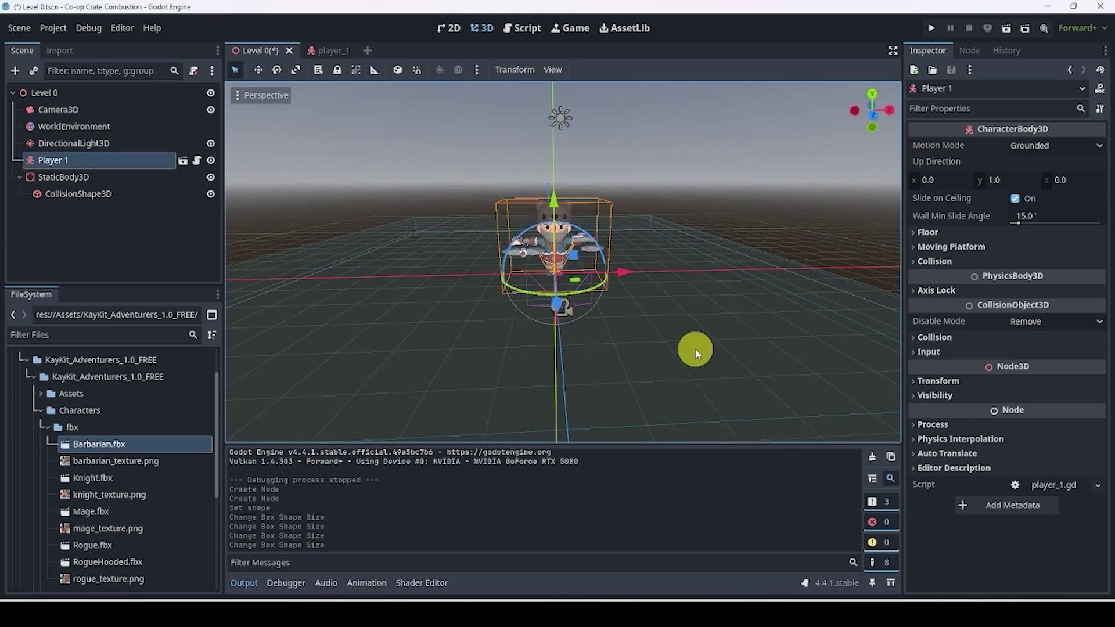
click(1020, 31)
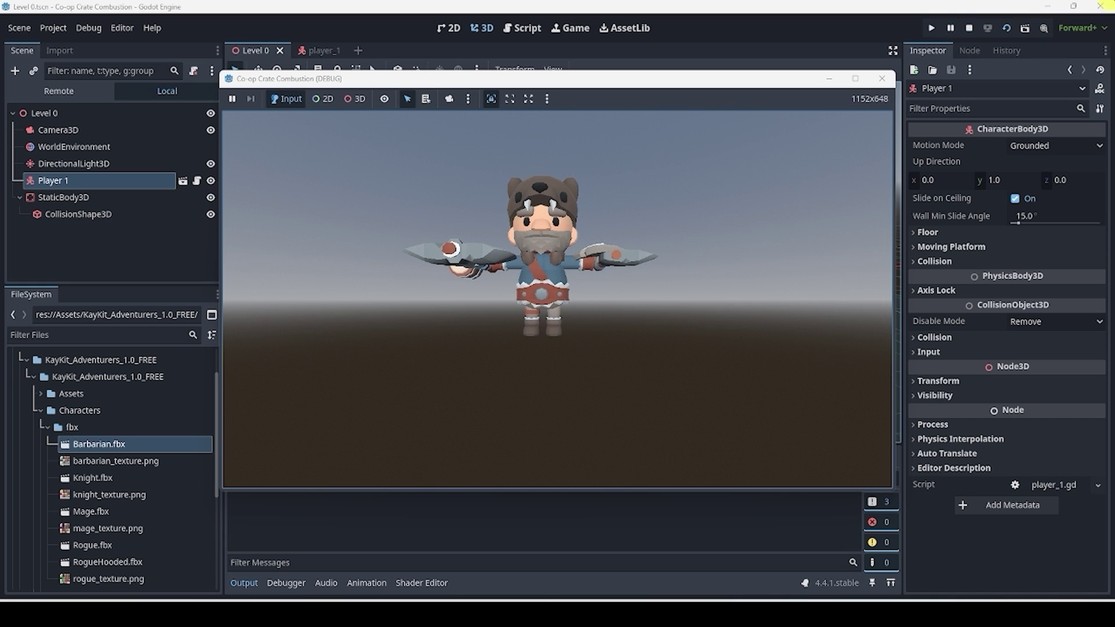
click(877, 80)
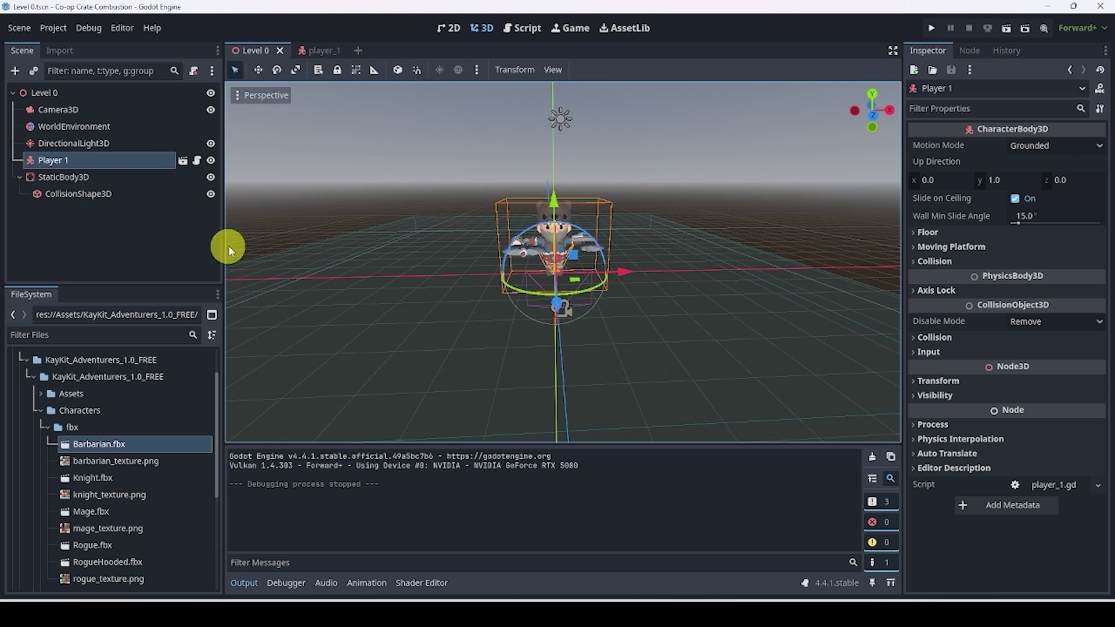
- Inspect the StaticBody3D, DirectionalLight3D, WorldEnvironment and Camera3D nodes
click(56, 180)
click(71, 145)
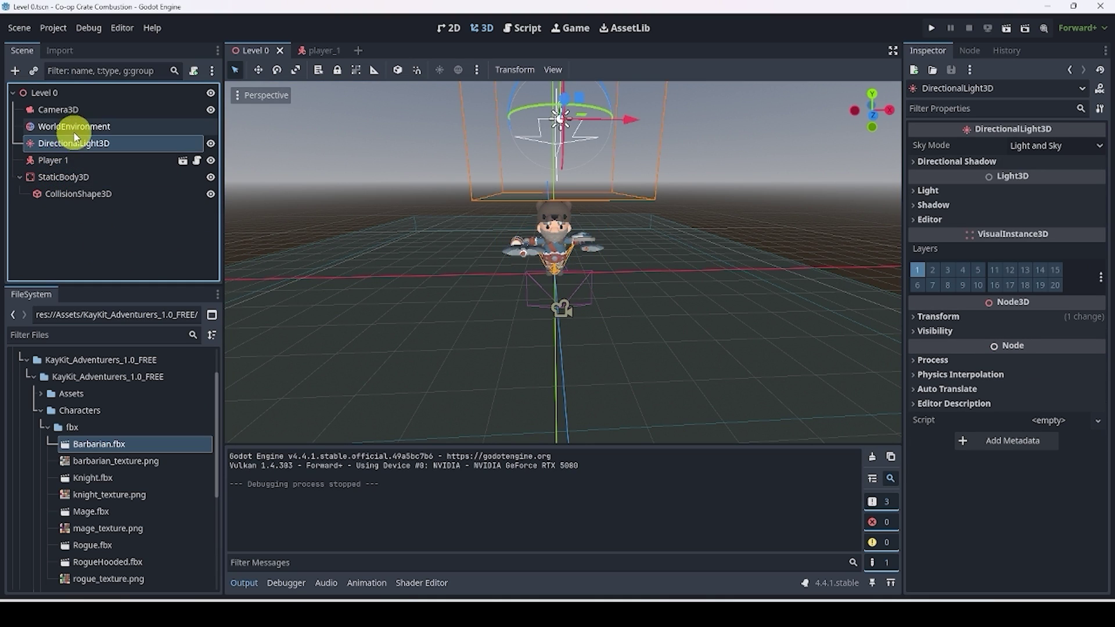
click(75, 126)
click(81, 110)
click(324, 341)
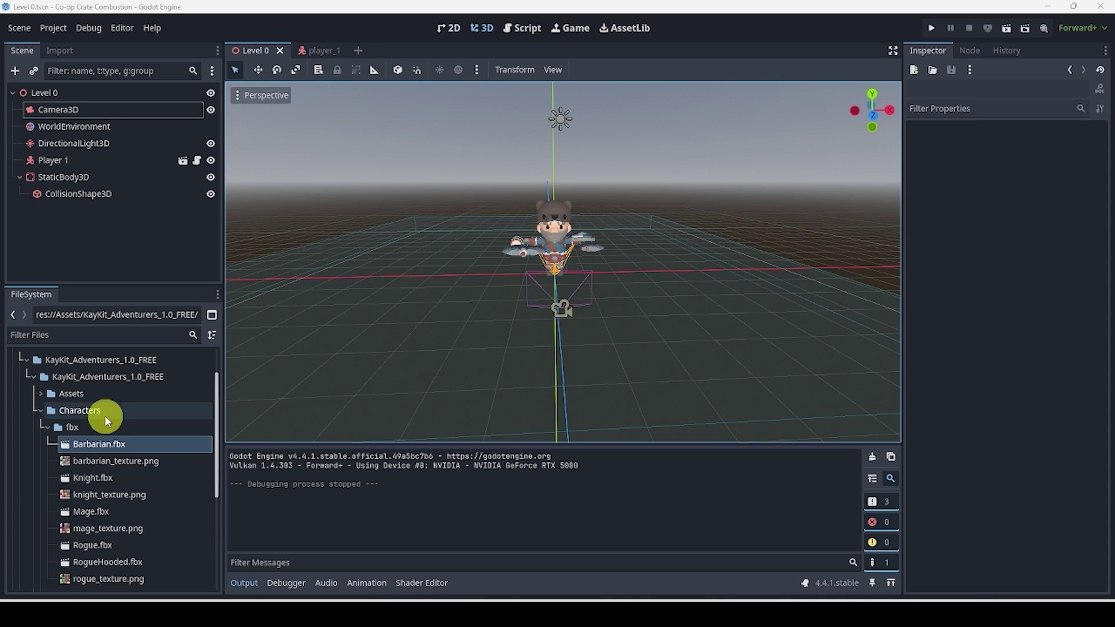
scroll(82, 443, down, 2)
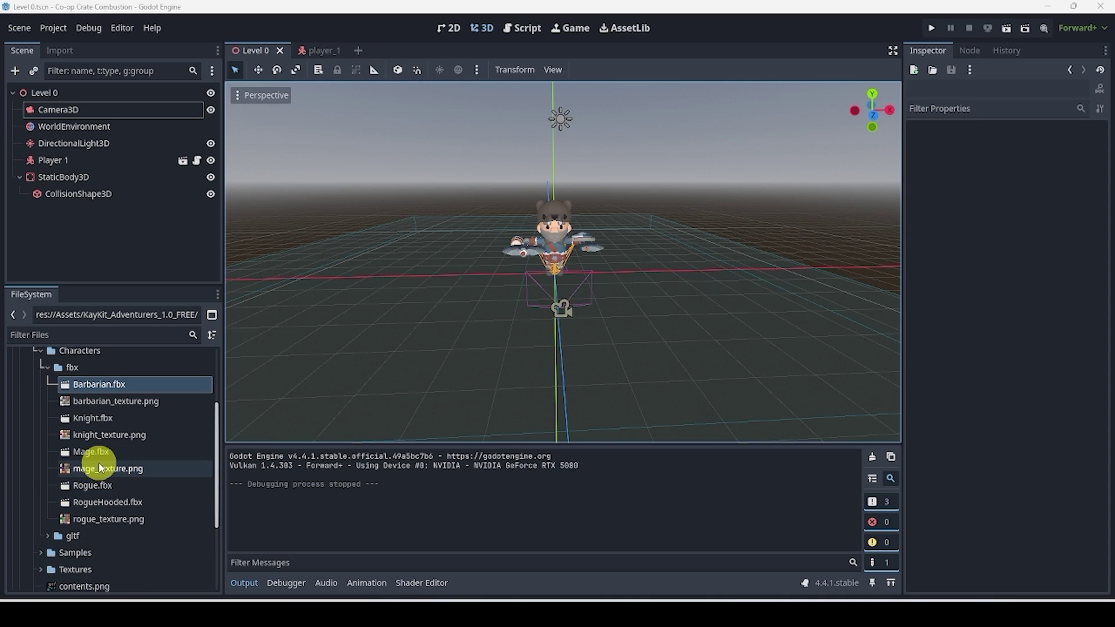
click(97, 457)
click(93, 486)
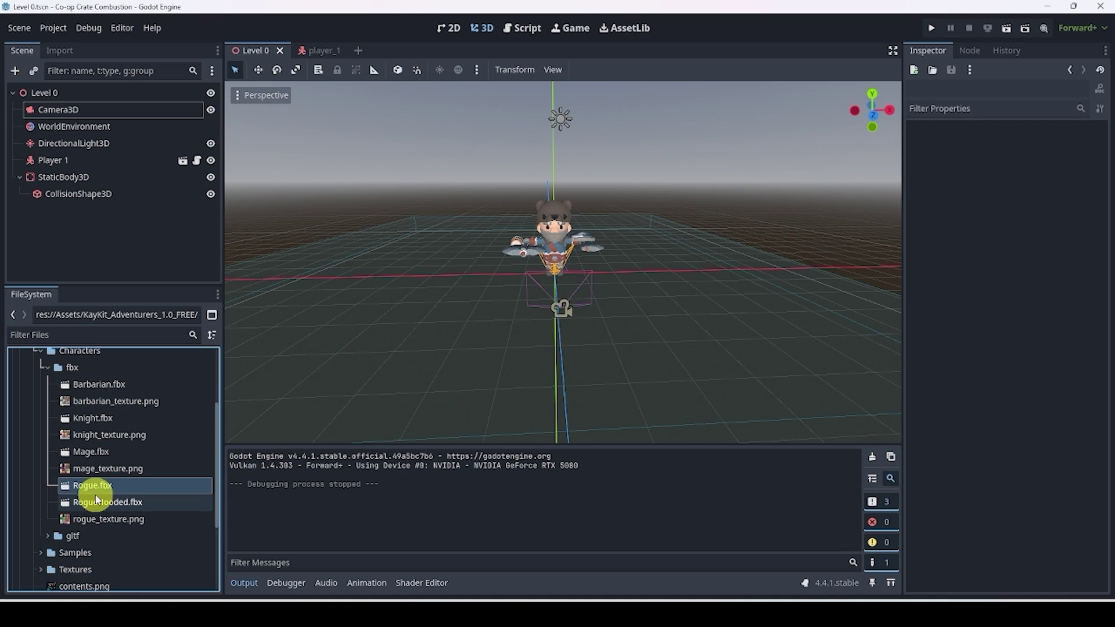
middle_drag(540, 271, 517, 319)
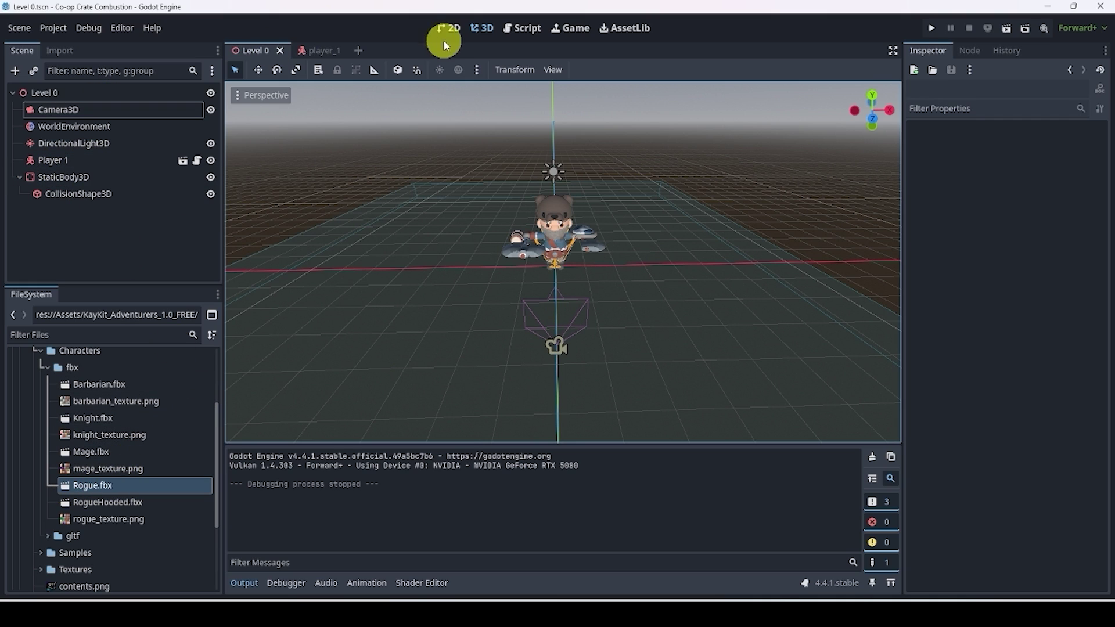
click(314, 51)
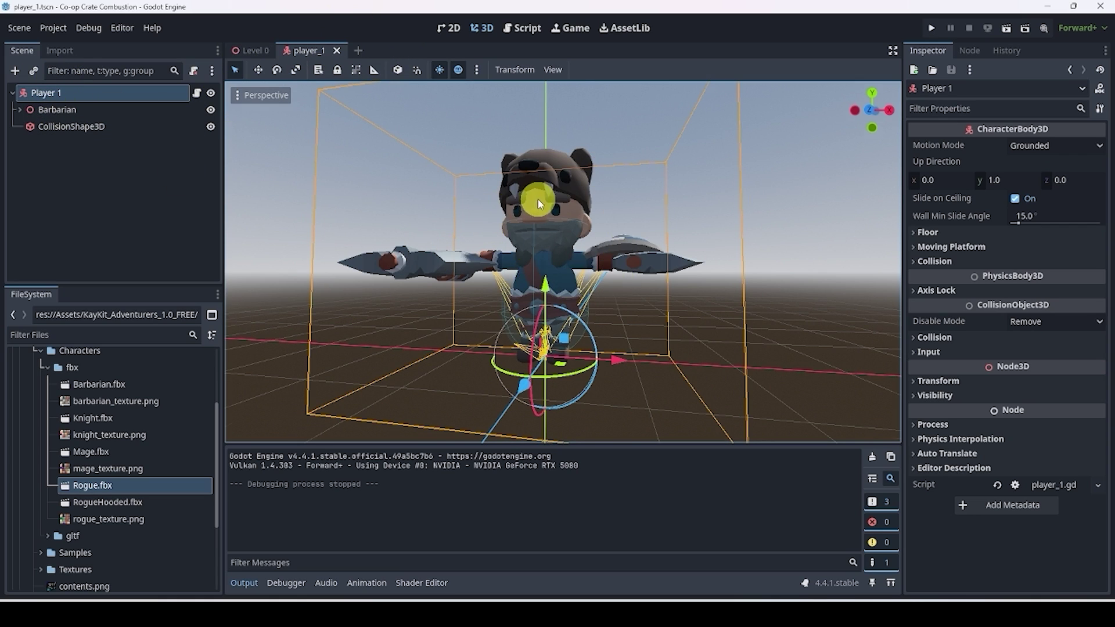
middle_drag(537, 199, 629, 257)
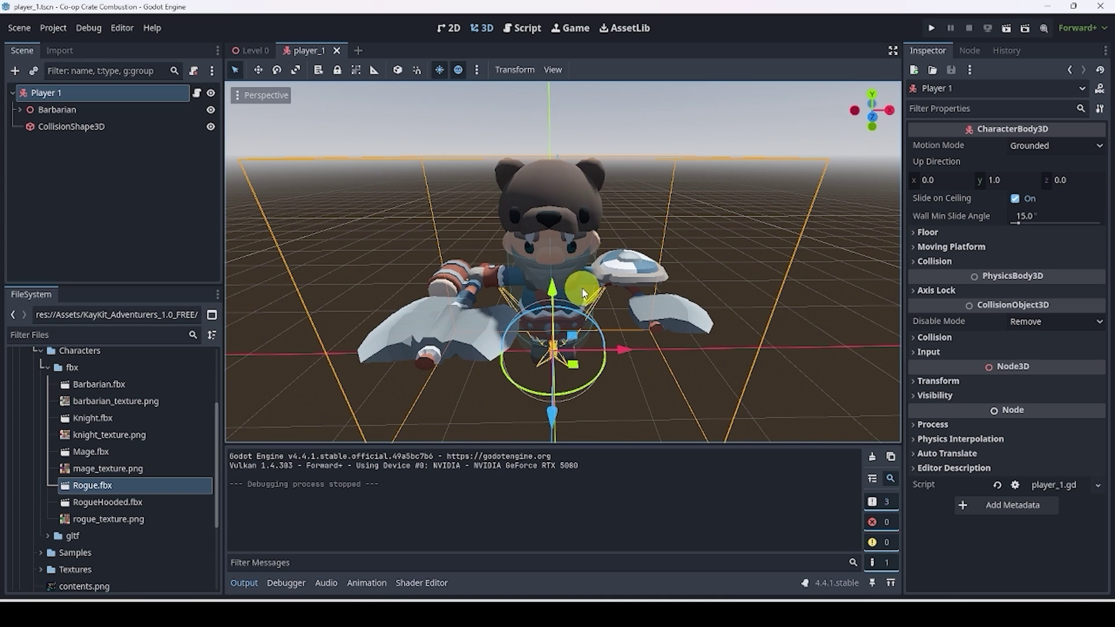
click(255, 51)
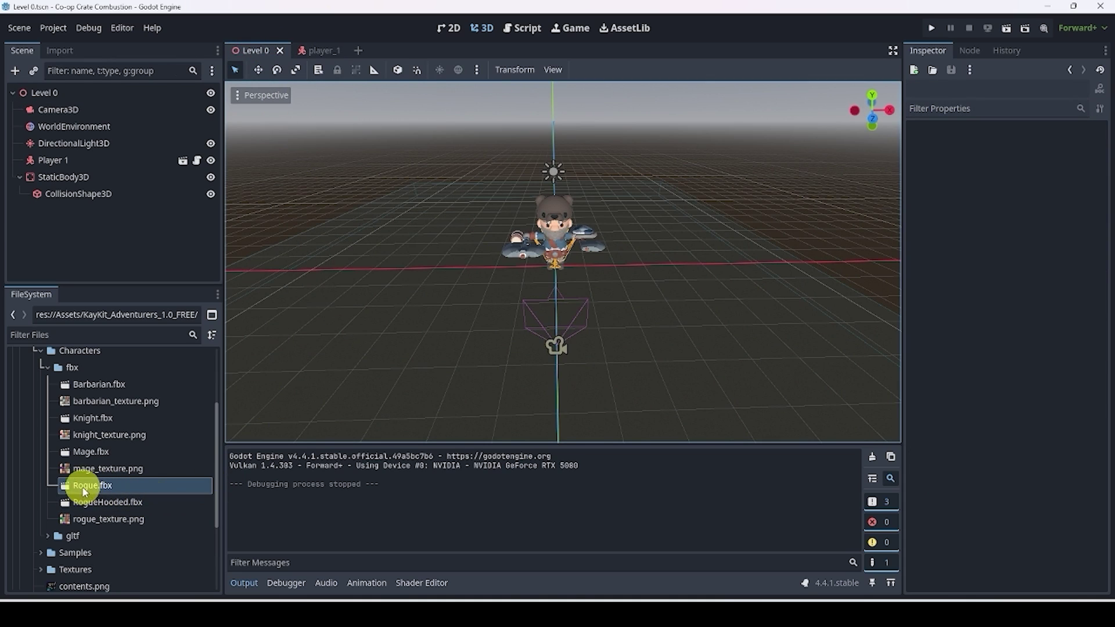